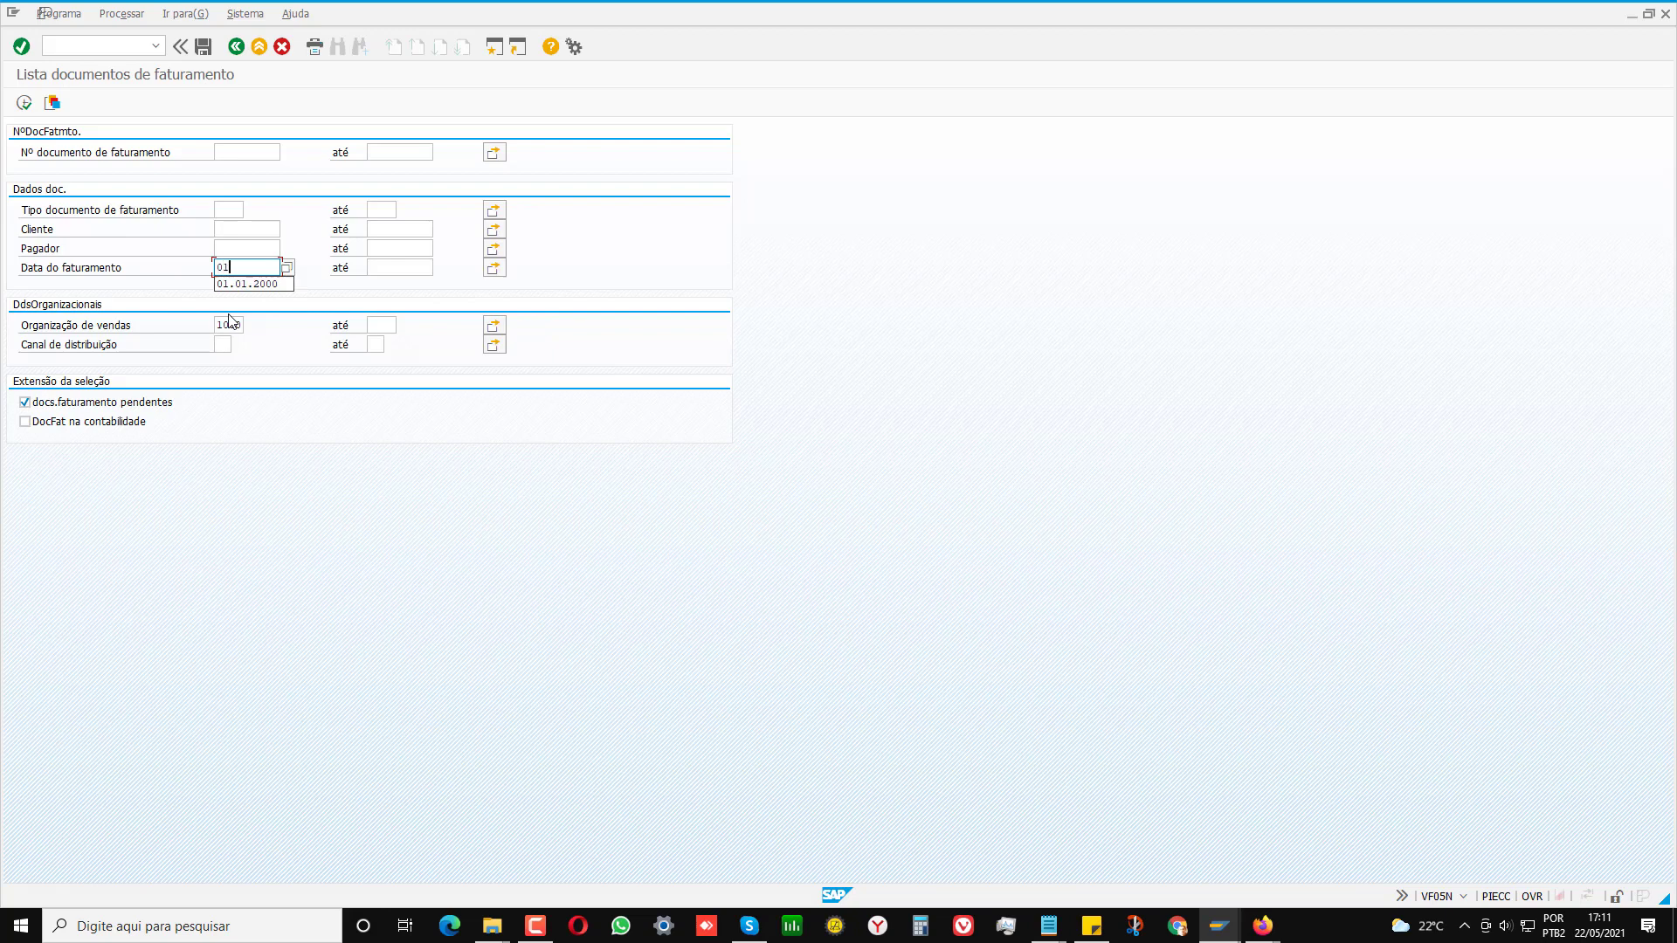
Set the billing date range from 01.01.2005 to 31.12.2005 and run the billing document list.
{"action": "type", "text": ".01.2005"}
{"action": "key", "text": "Tab"}
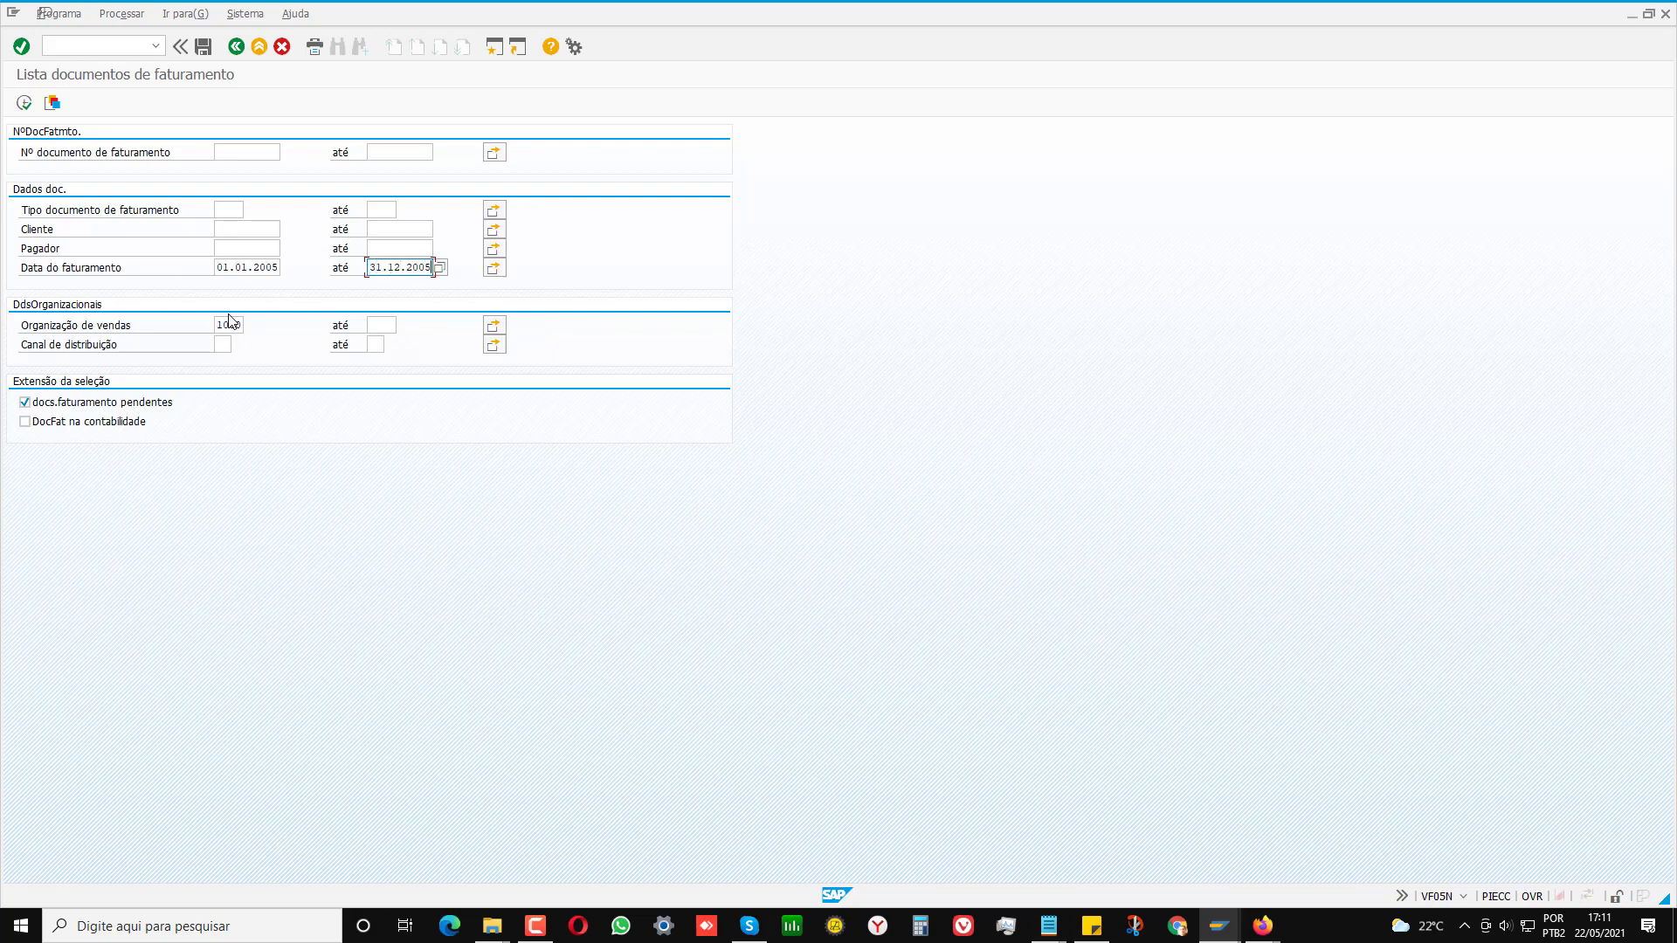
{"action": "left_click", "coordinate": [230, 326]}
{"action": "left_click", "coordinate": [24, 103]}
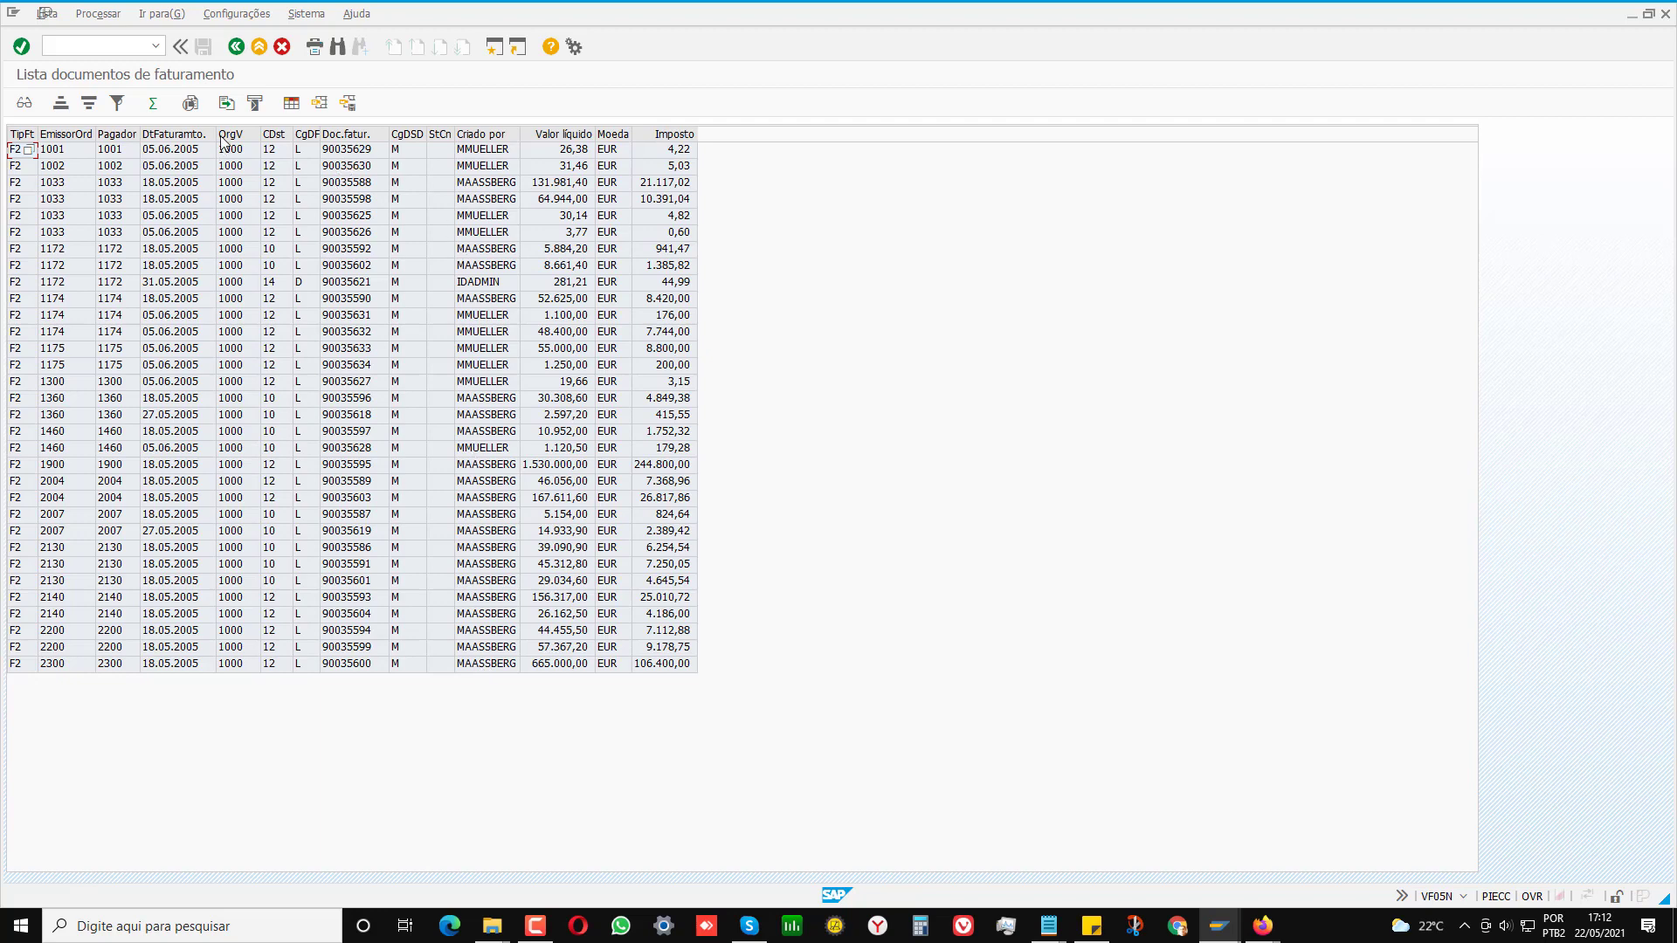
Return to the selection criteria, toggle the DocFat na contabilidade option on and off, and rerun the list.
{"action": "left_click", "coordinate": [236, 46]}
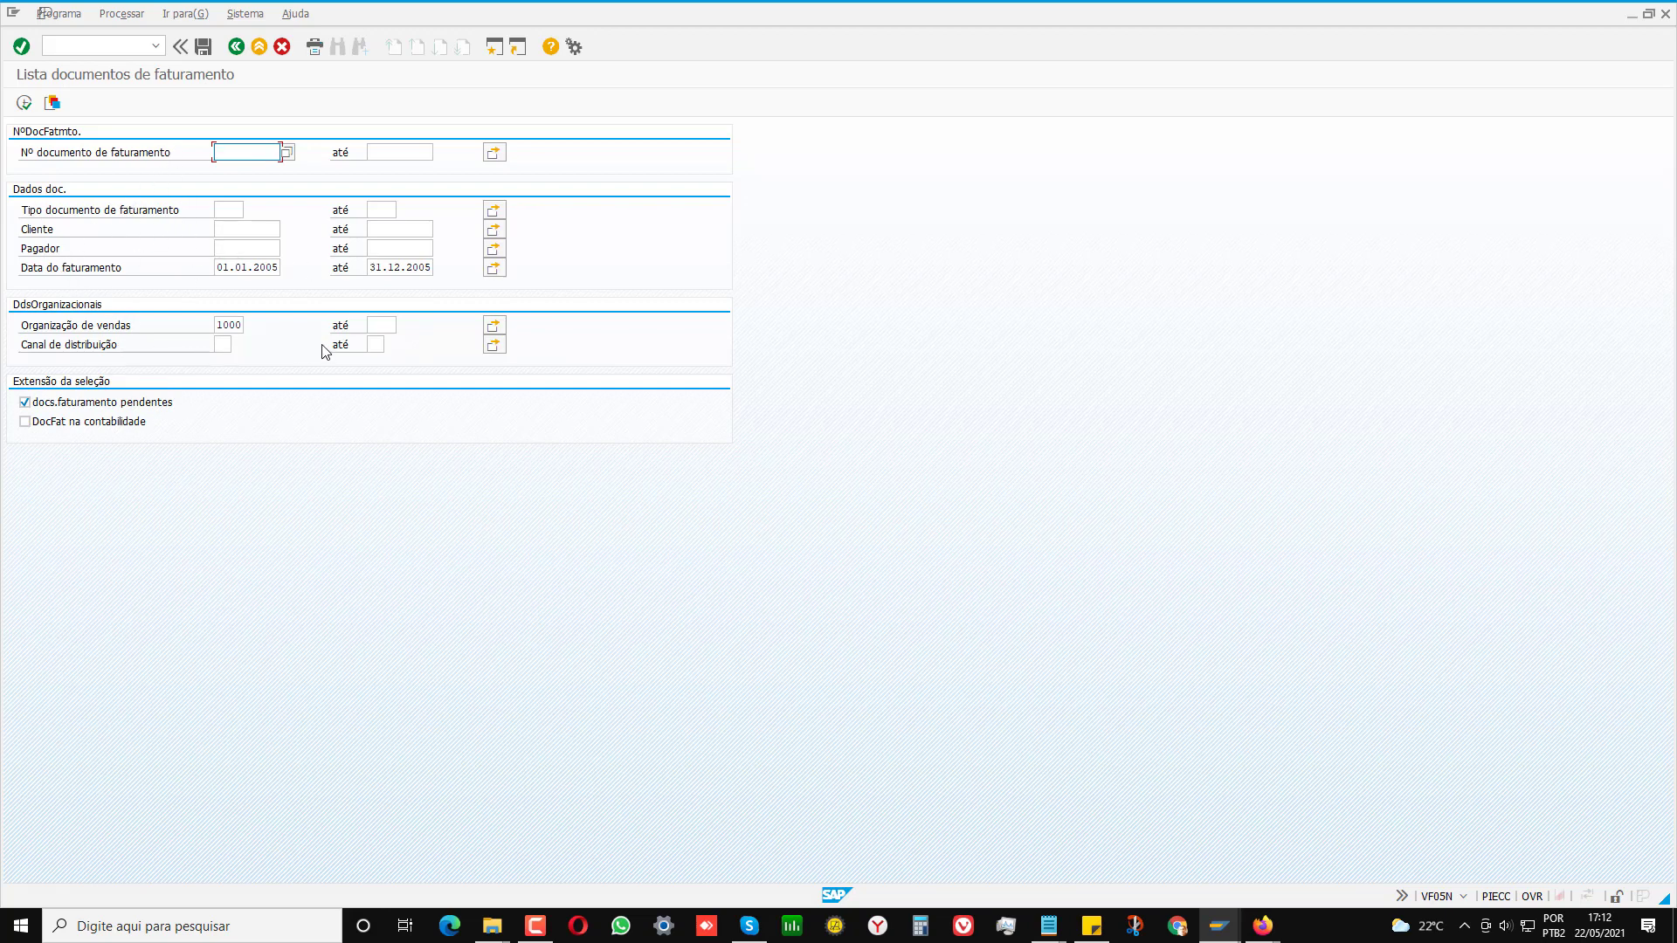
{"action": "left_click", "coordinate": [103, 421]}
{"action": "left_click", "coordinate": [103, 427]}
{"action": "left_click", "coordinate": [23, 103]}
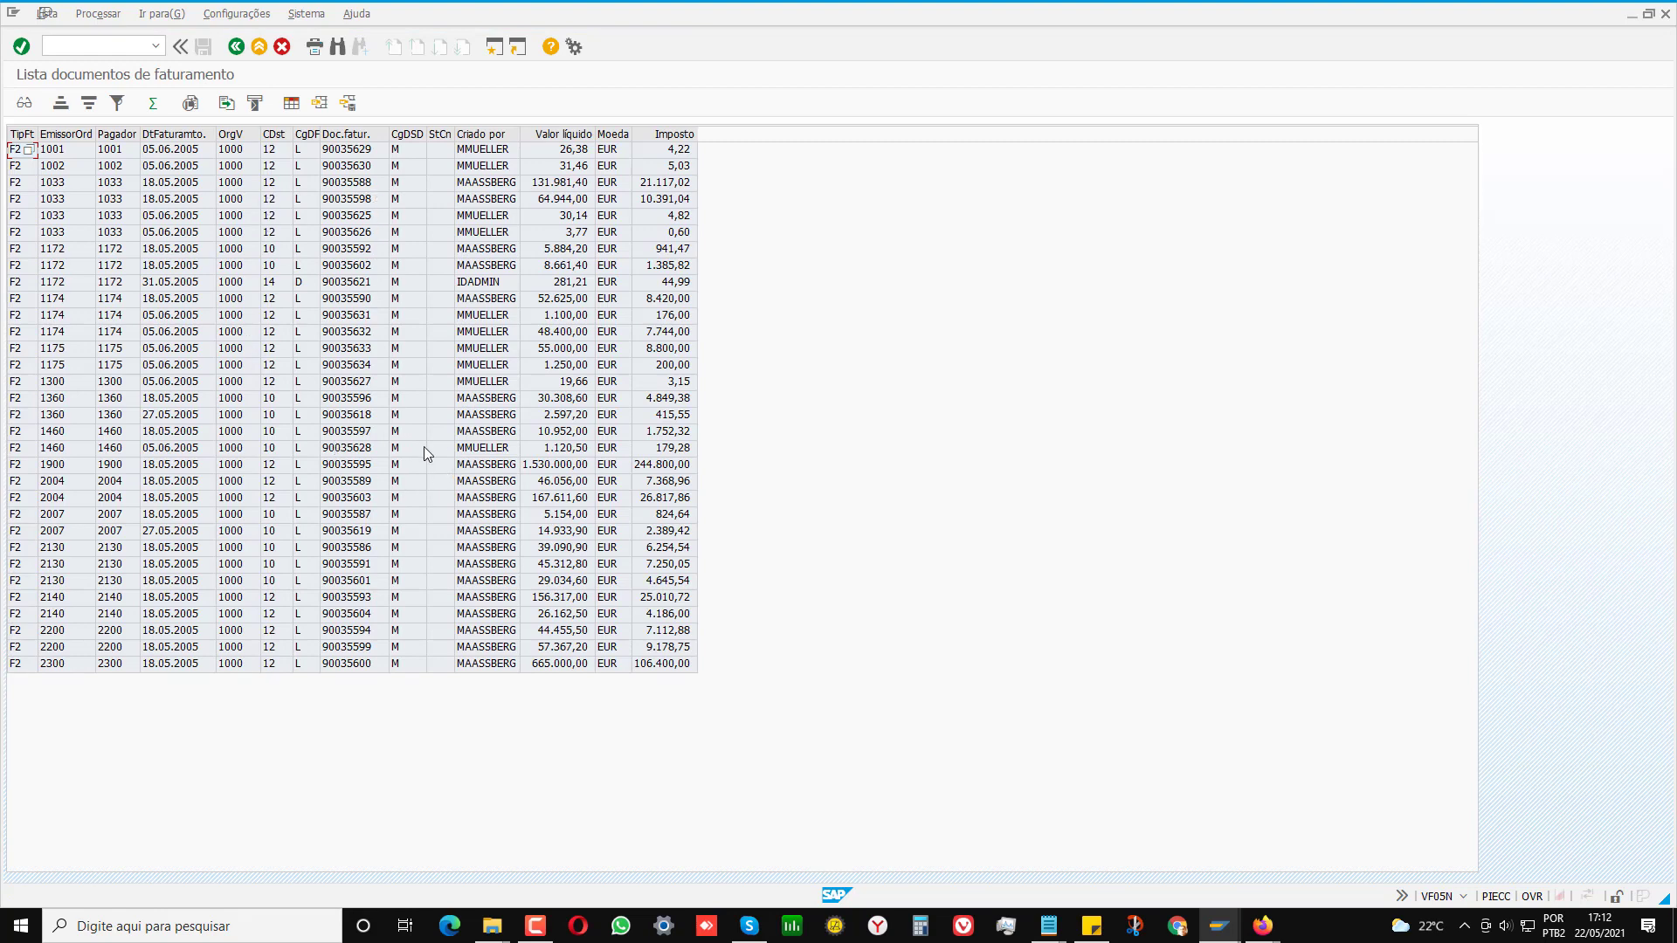
Widen the TipFt and EmissorOrd columns of the billing list.
{"action": "left_click", "coordinate": [189, 103]}
{"action": "left_click_drag", "start_coordinate": [41, 141], "coordinate": [58, 141]}
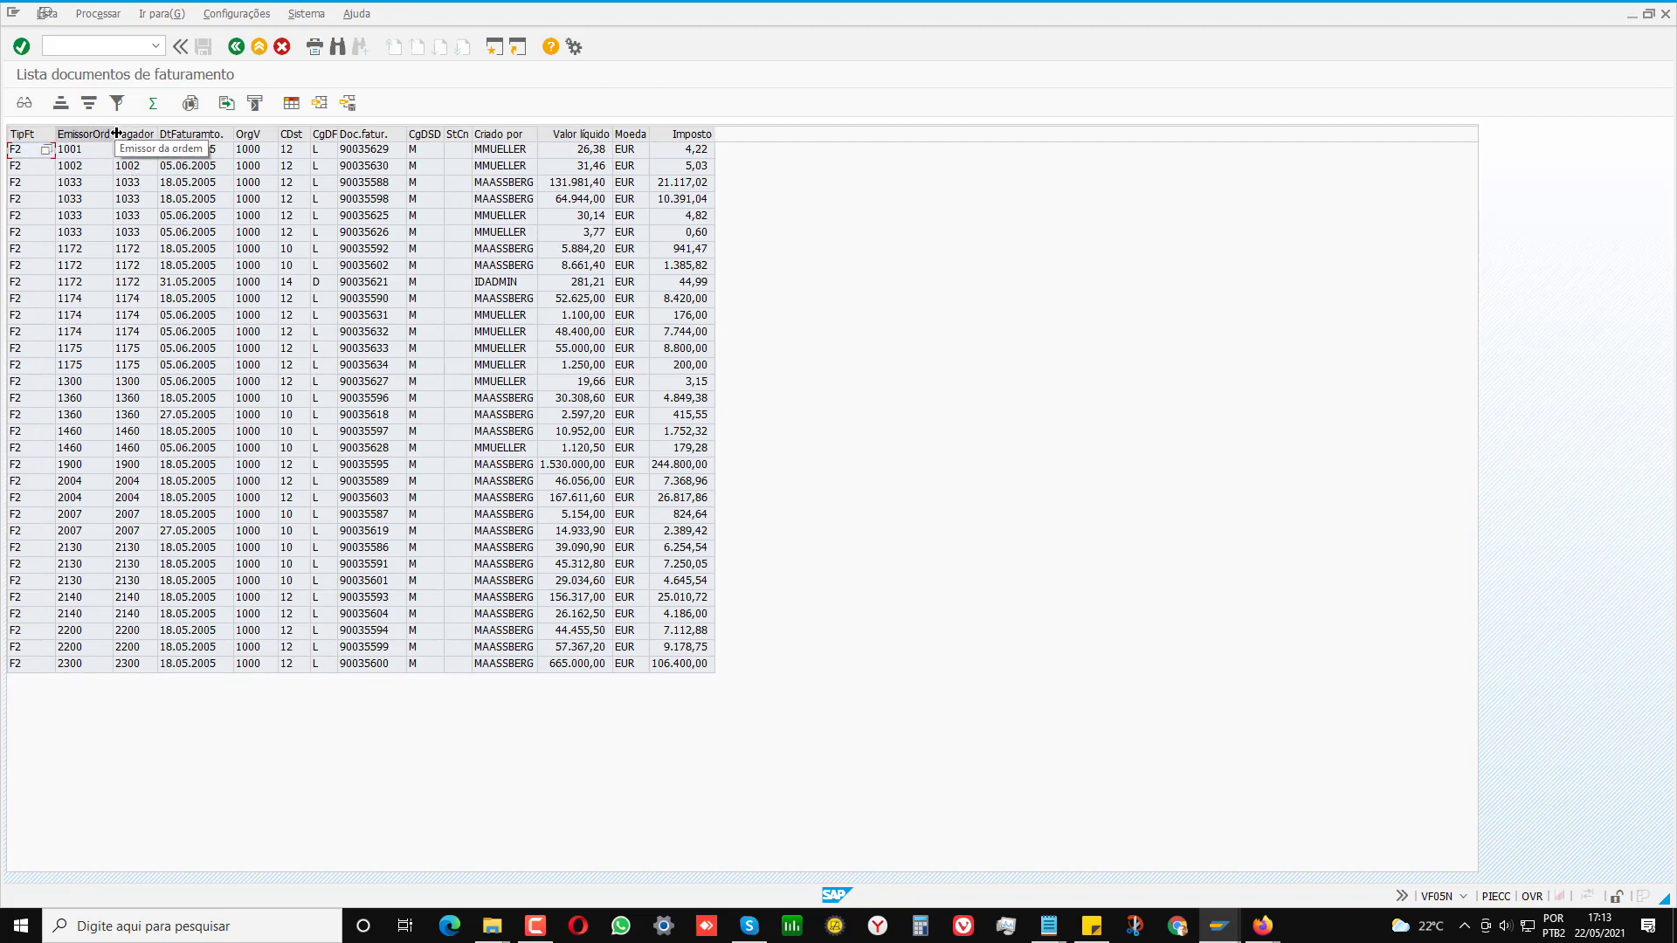
{"action": "left_click_drag", "start_coordinate": [116, 133], "coordinate": [132, 133]}
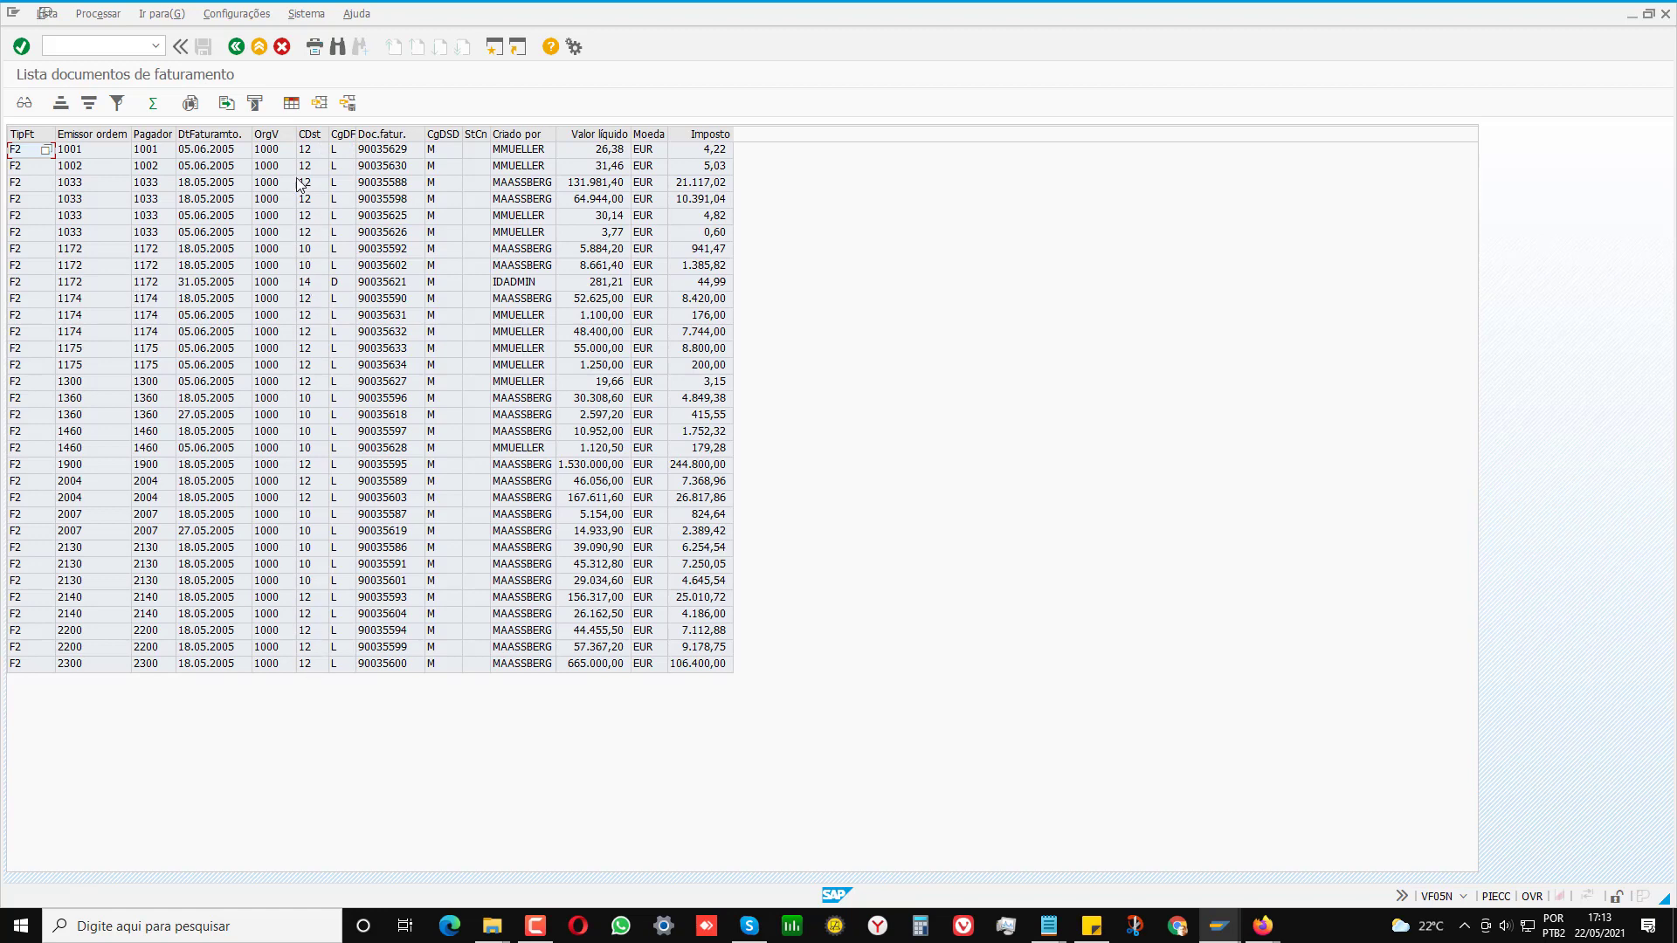
Rerun the billing list for distribution channel 12 (Vendido para Revenda) and show the result in preview view.
{"action": "left_click", "coordinate": [235, 46]}
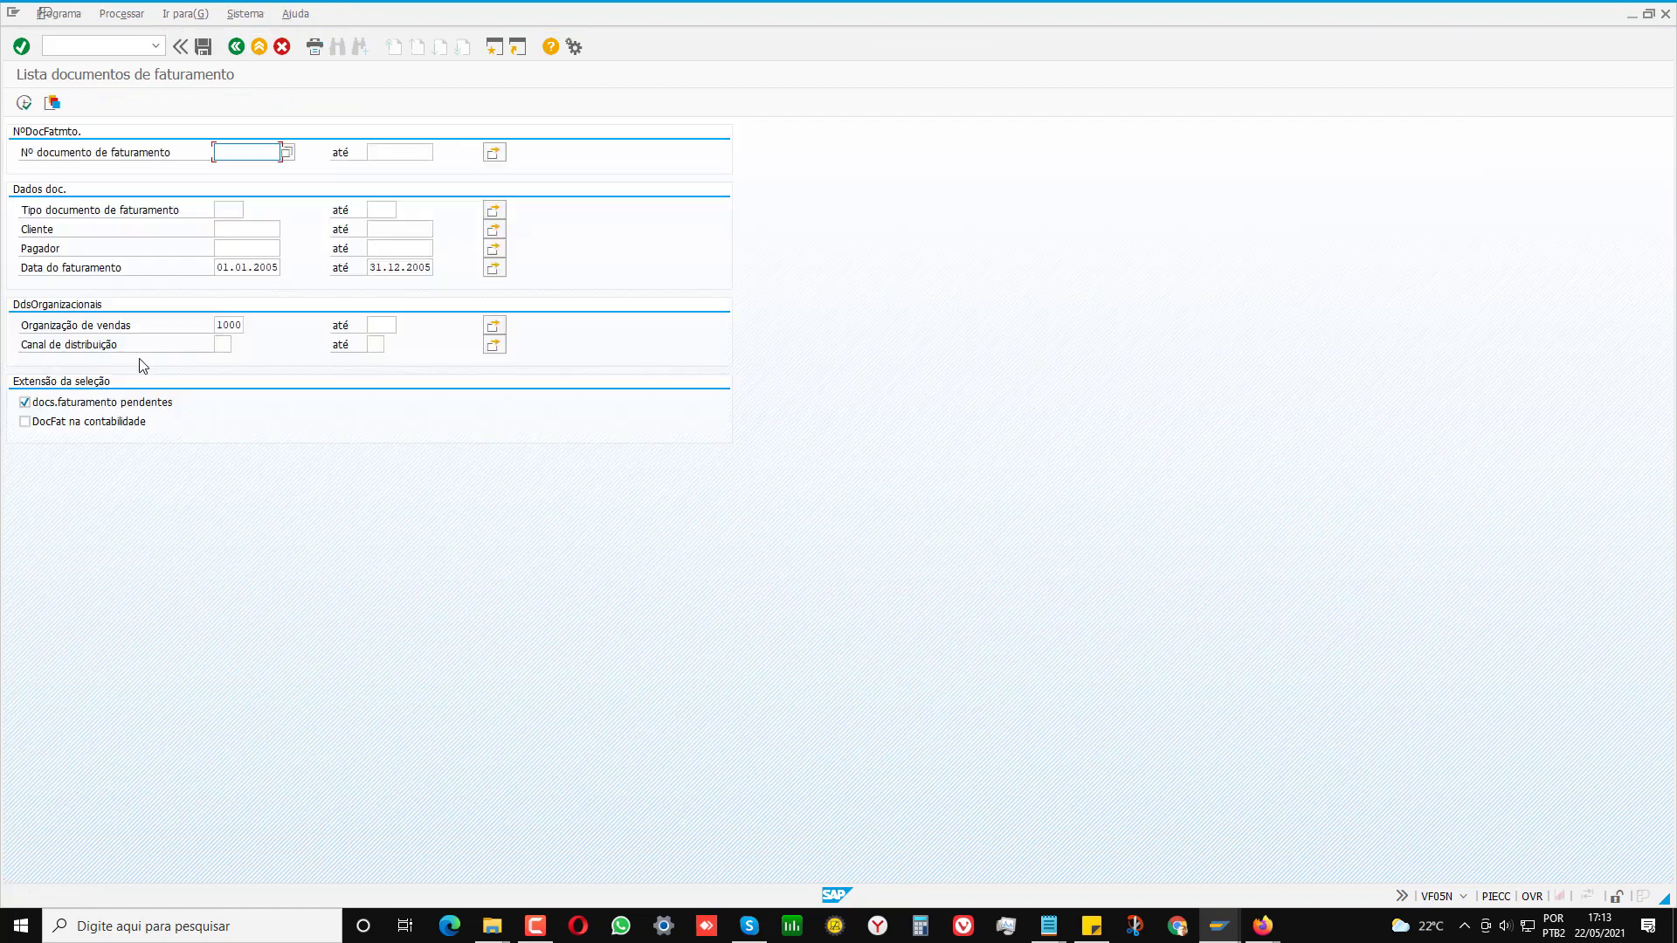
{"action": "left_click", "coordinate": [223, 345]}
{"action": "type", "text": "12"}
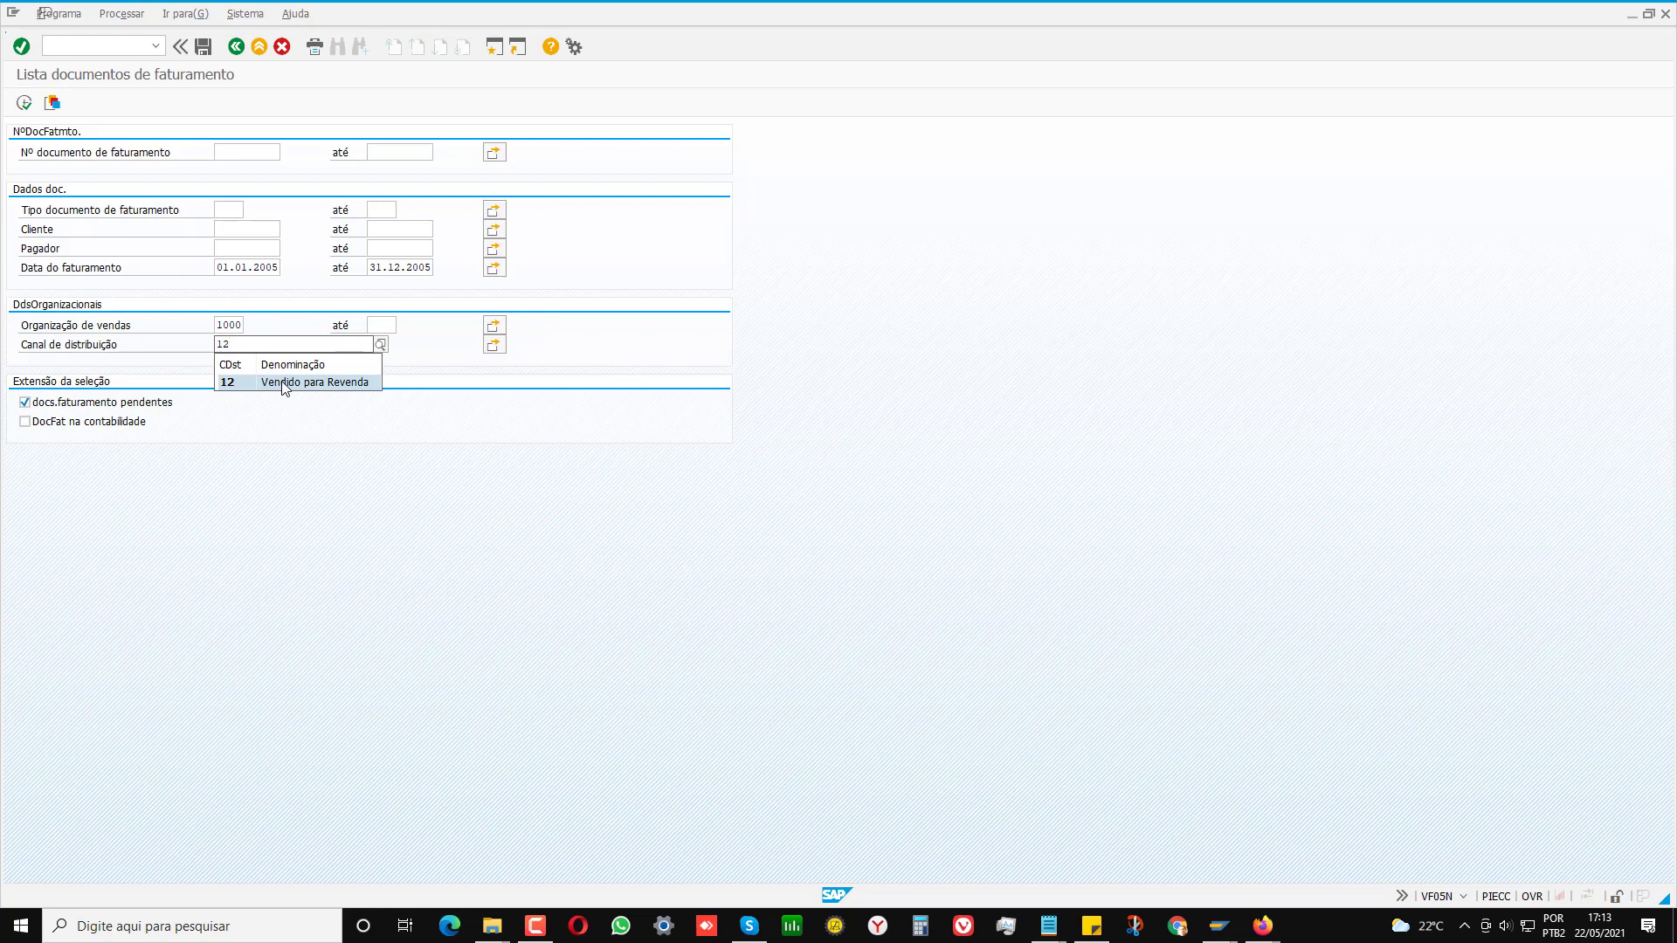
{"action": "left_click", "coordinate": [283, 382]}
{"action": "left_click", "coordinate": [23, 103]}
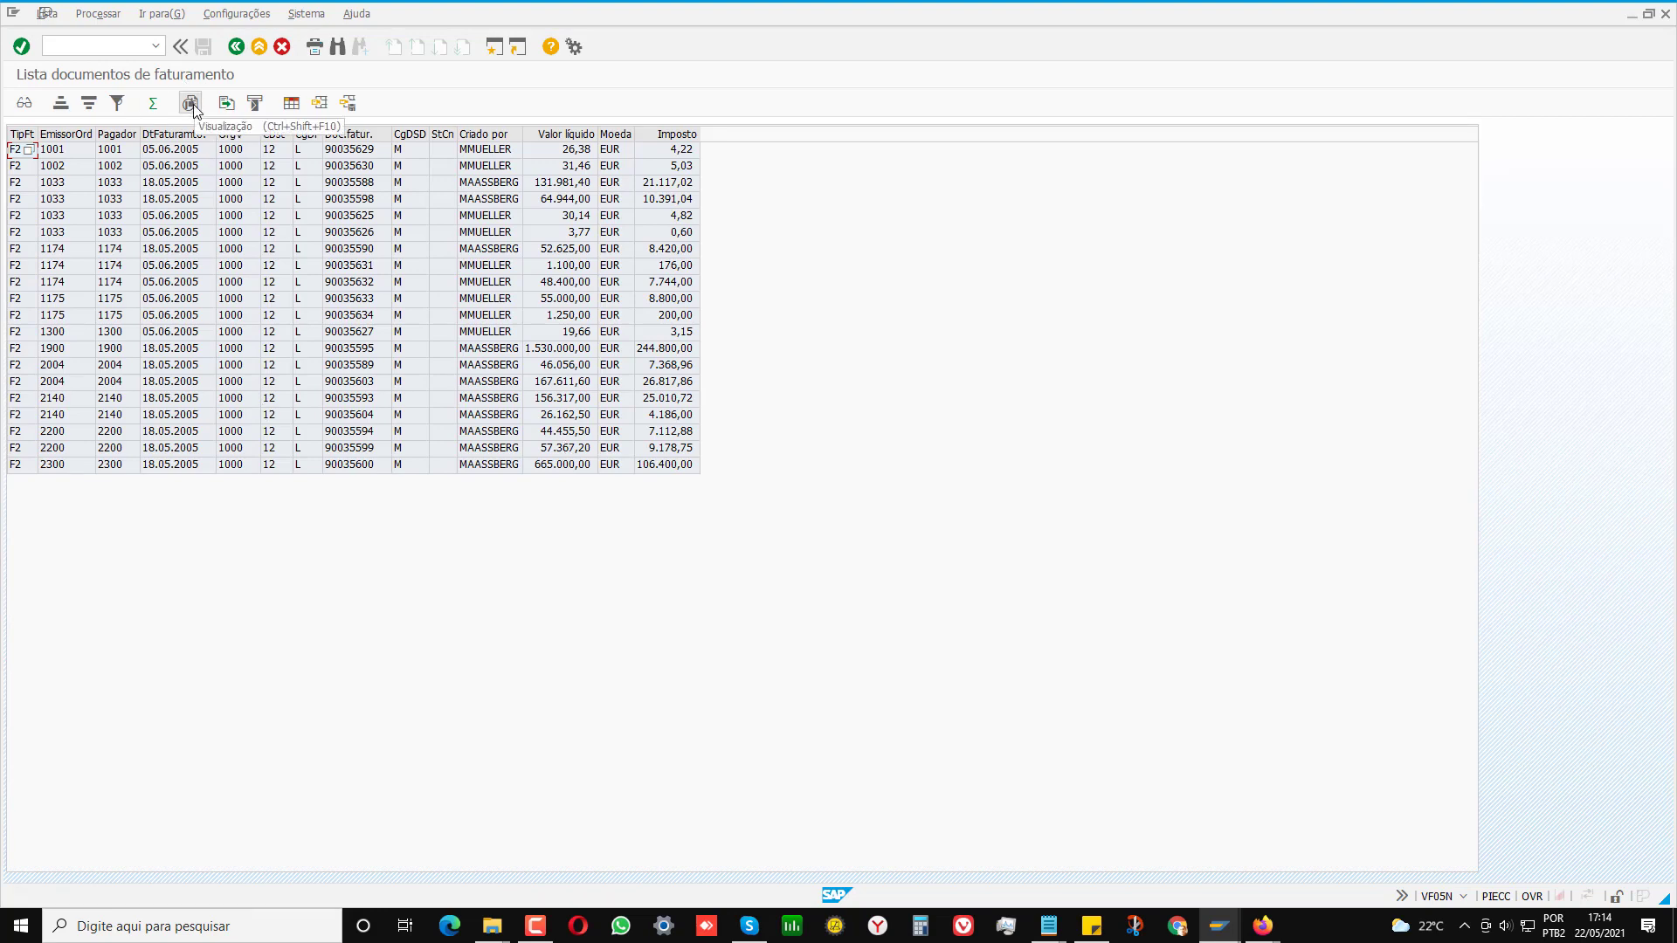
{"action": "left_click", "coordinate": [191, 104]}
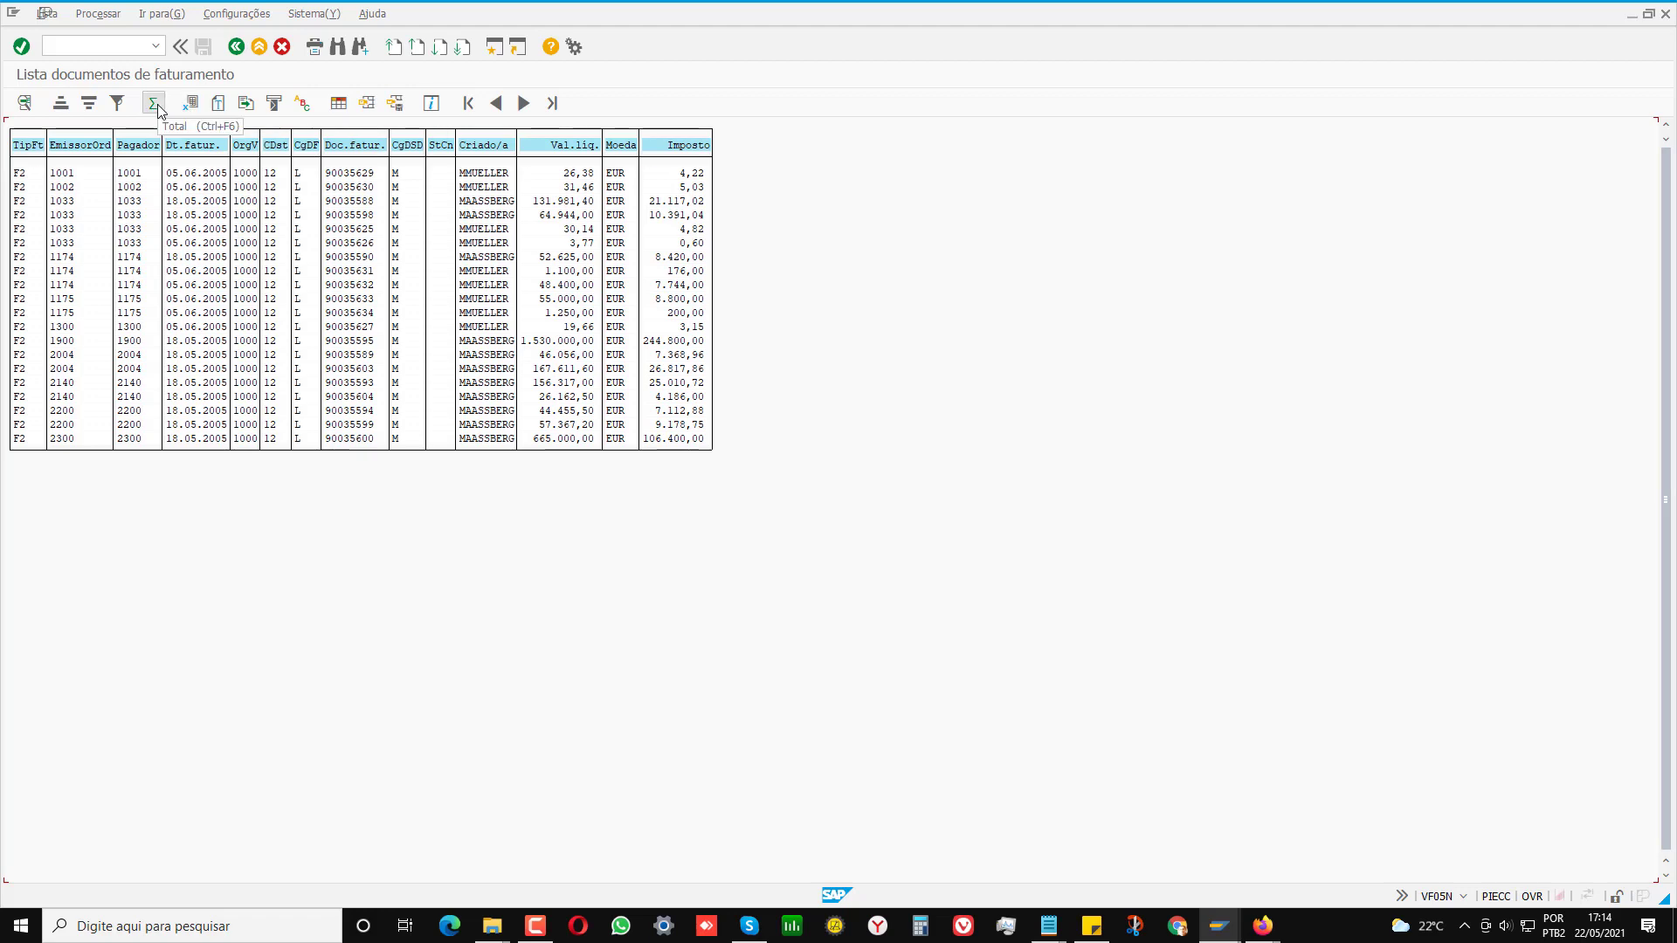
Start the word-processing export of the list with the Processamento carta-modelo com MS Word option.
{"action": "left_click", "coordinate": [218, 105]}
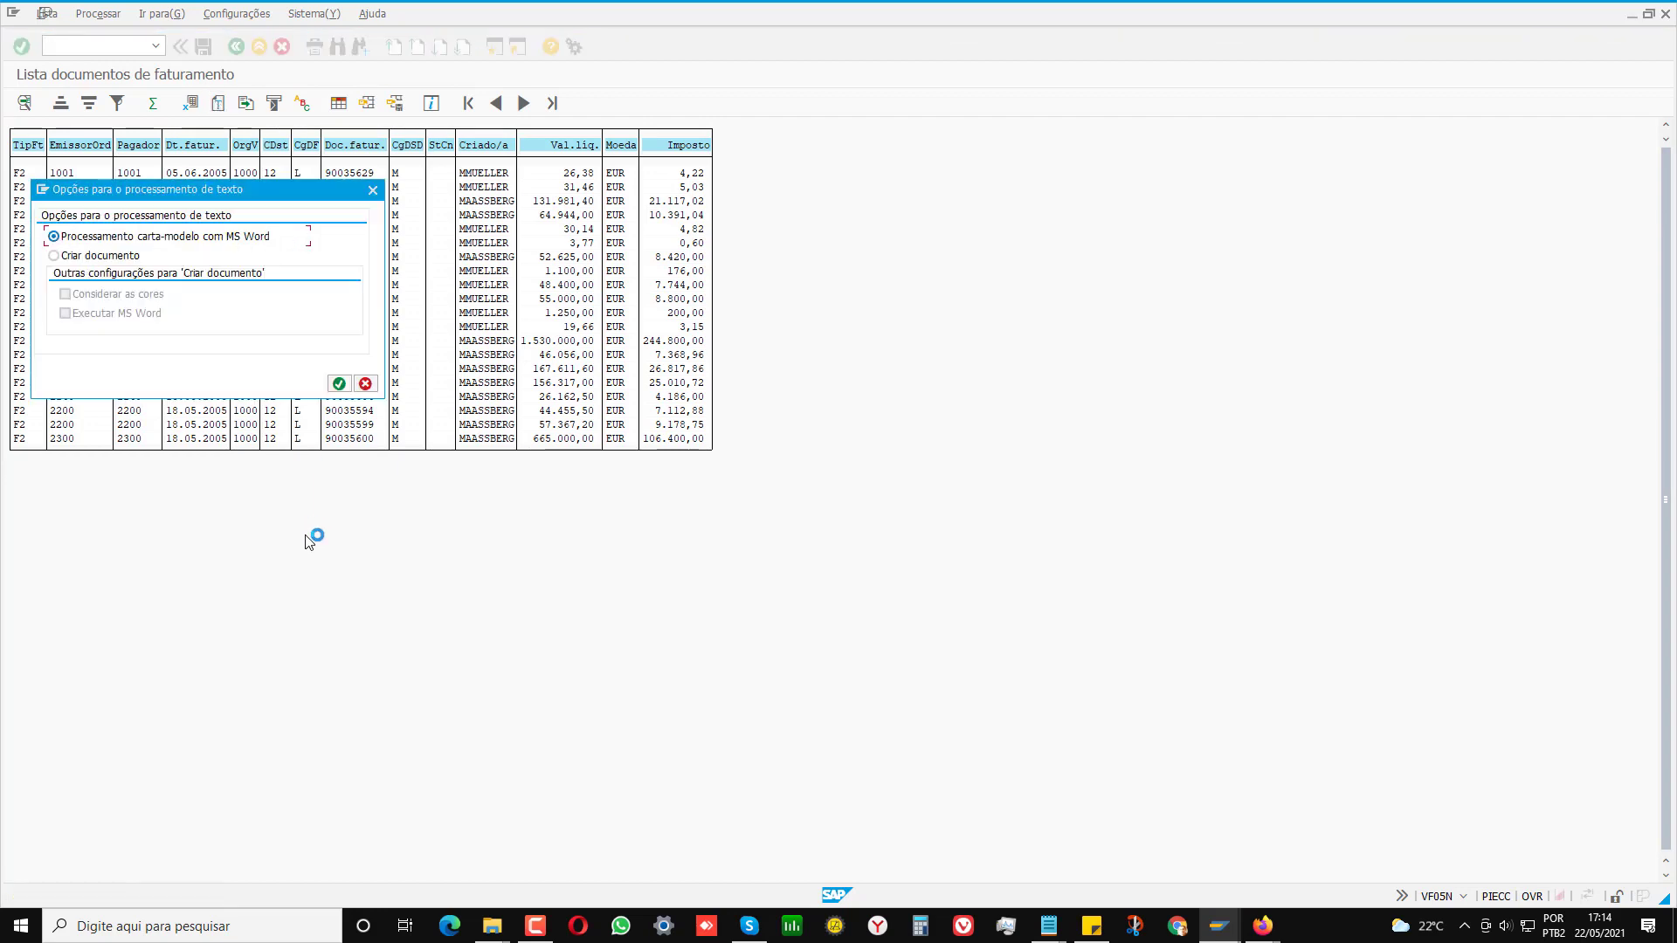
{"action": "left_click_drag", "start_coordinate": [140, 189], "coordinate": [421, 510]}
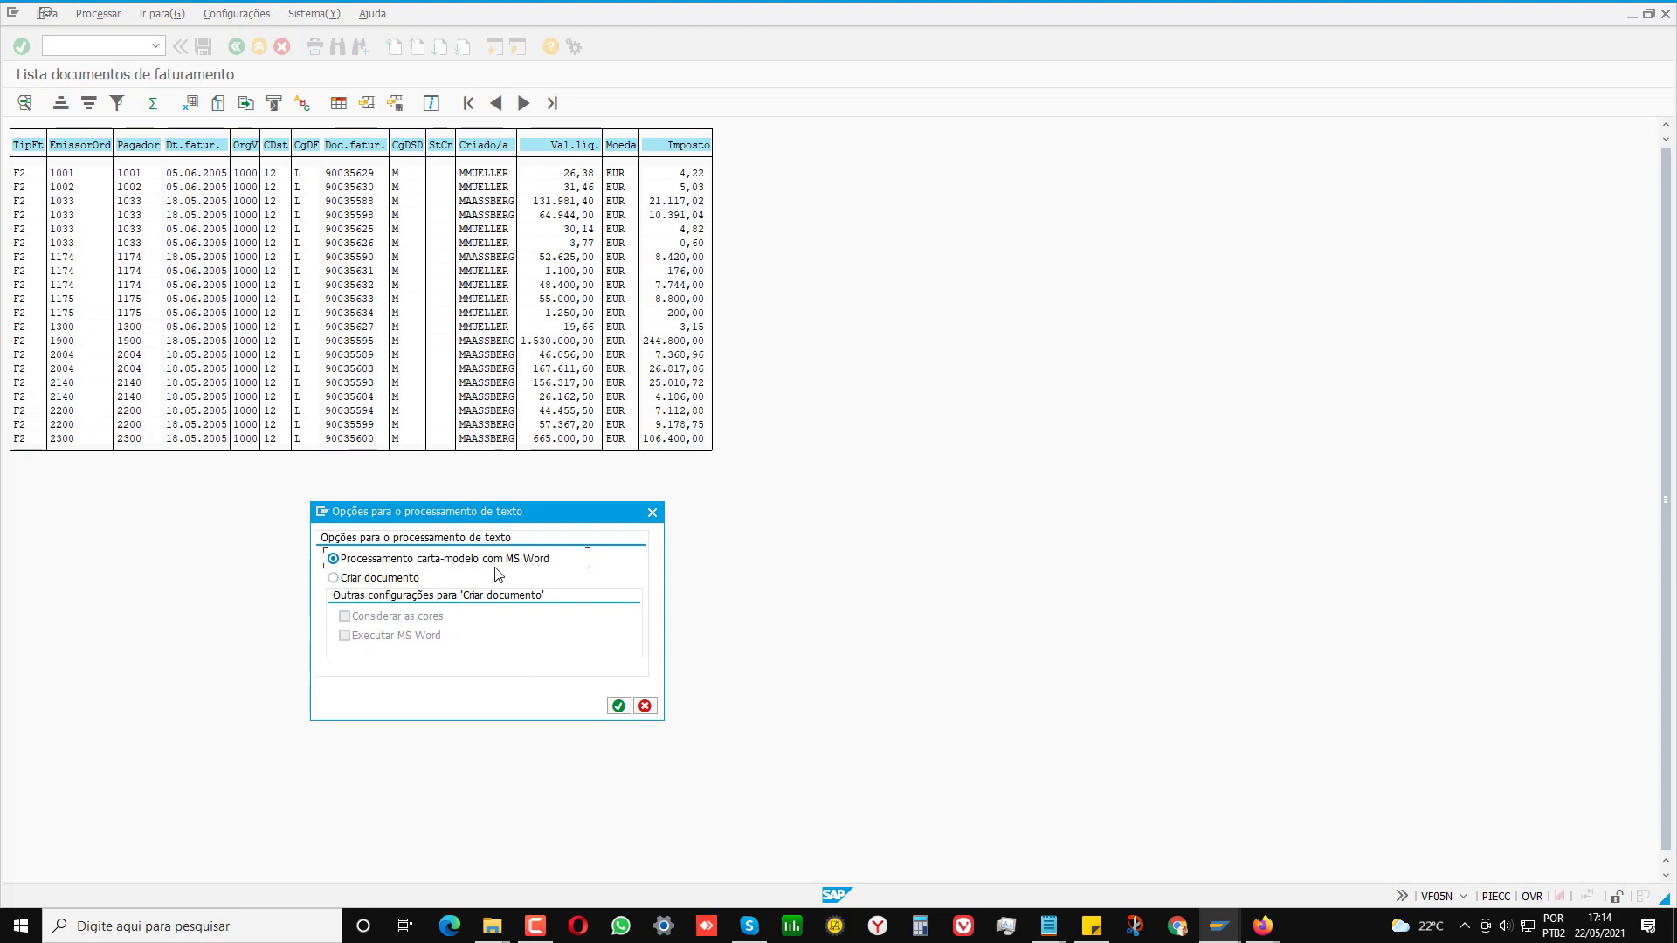
{"action": "left_click", "coordinate": [373, 583]}
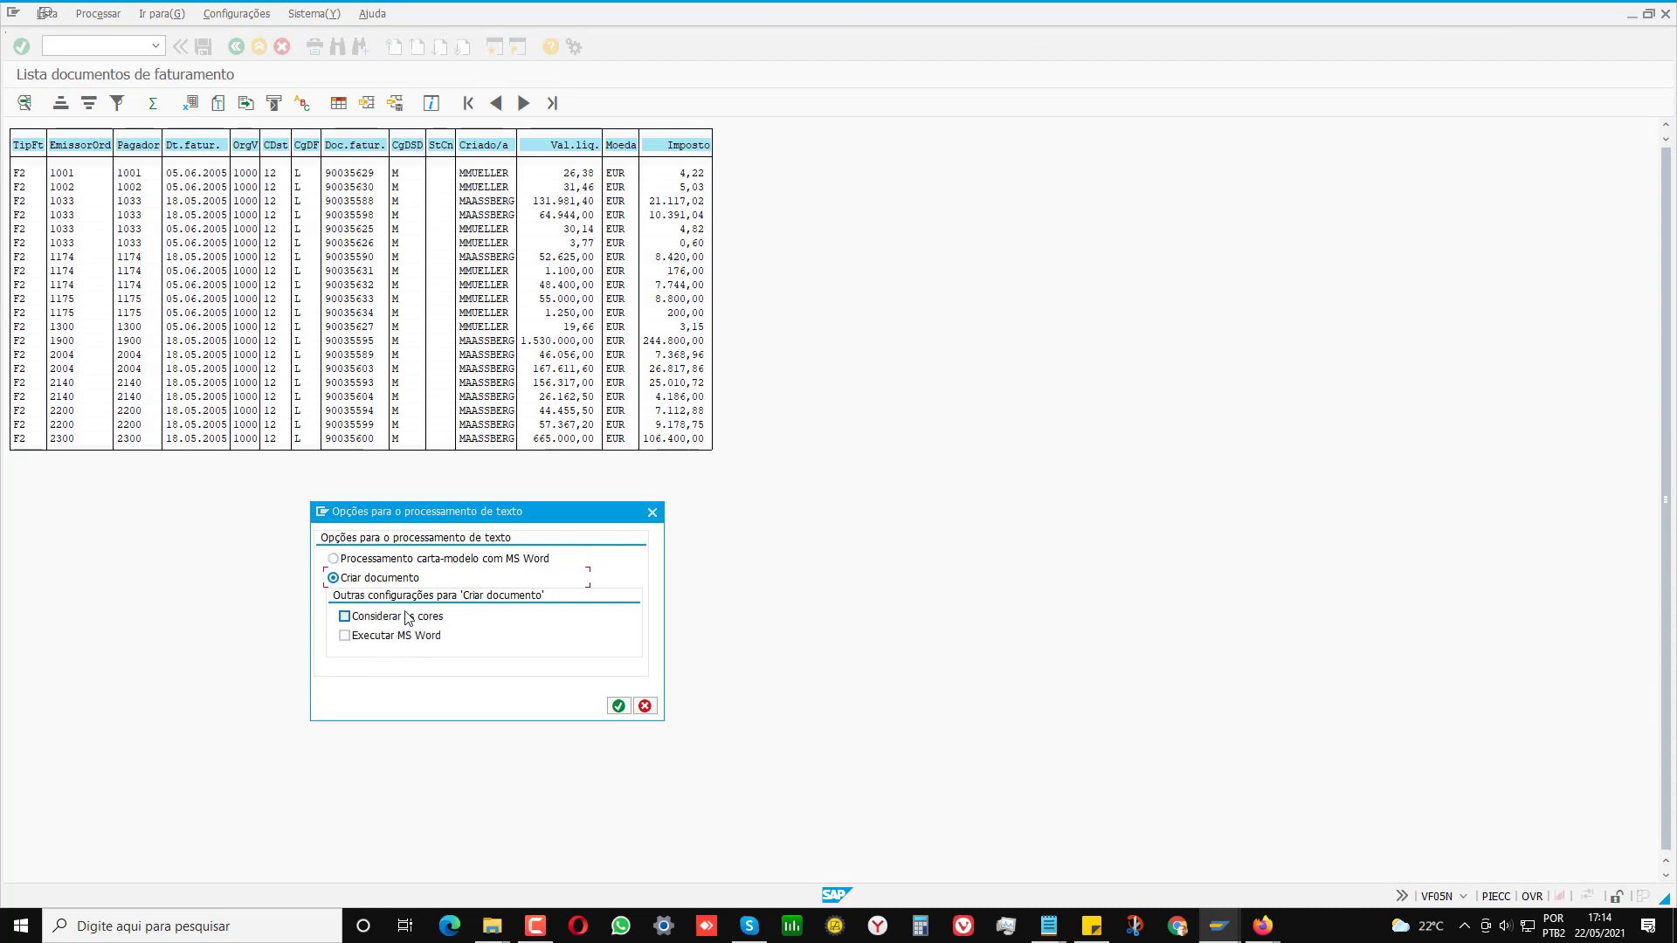
{"action": "key", "text": "Up"}
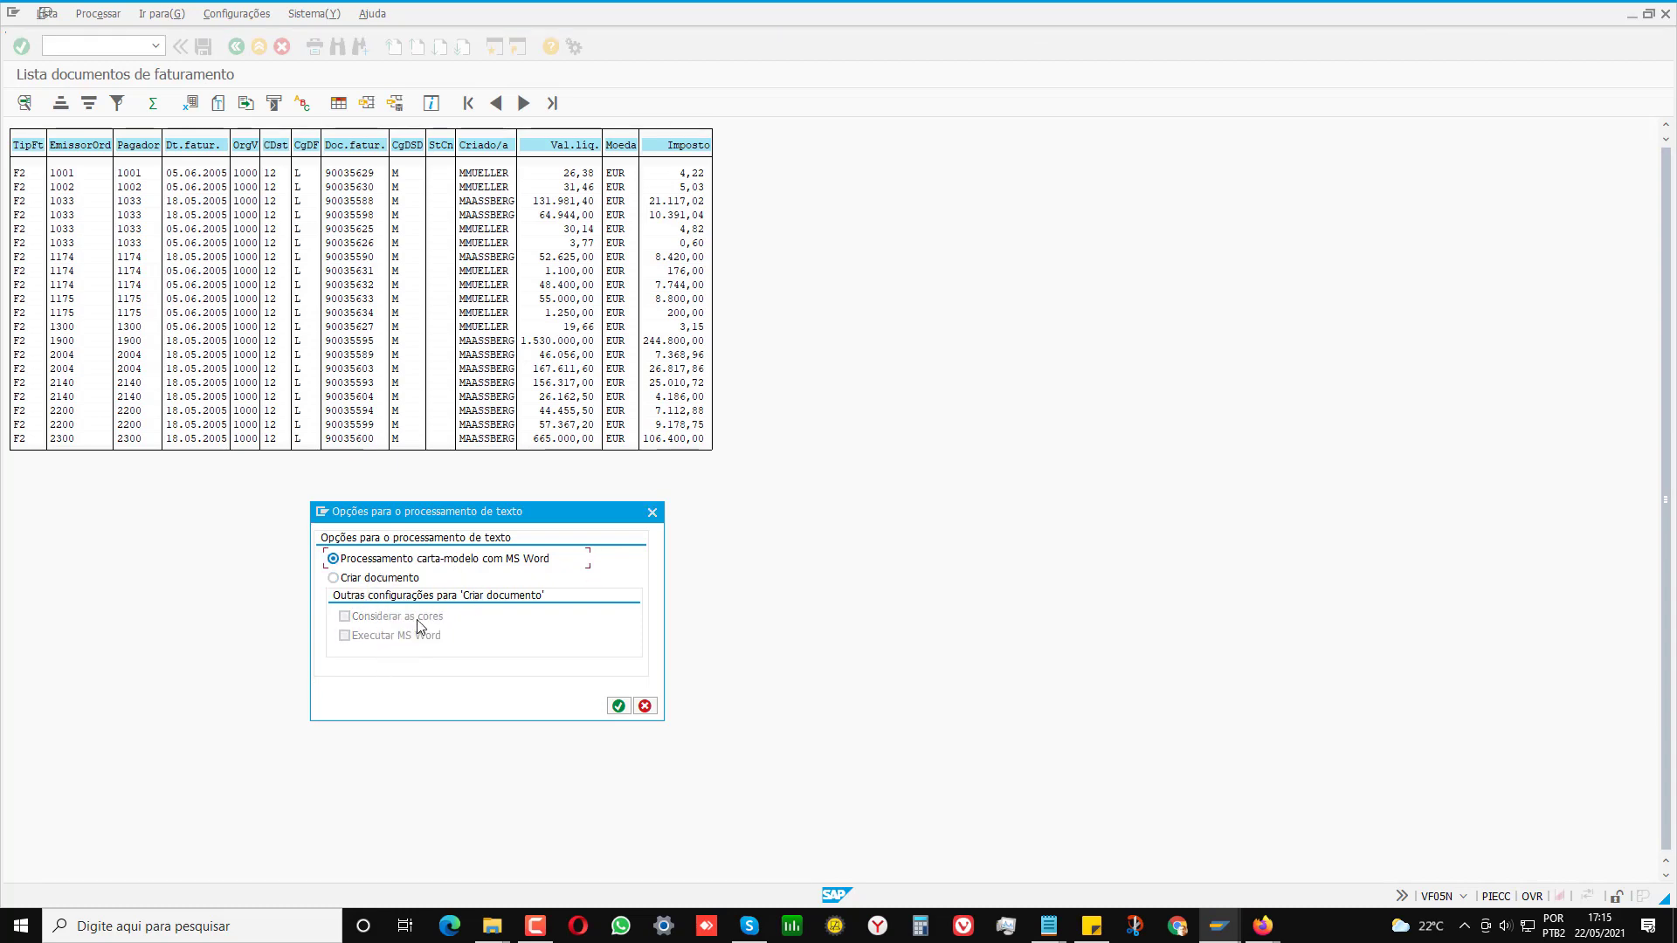
{"action": "left_click", "coordinate": [618, 706]}
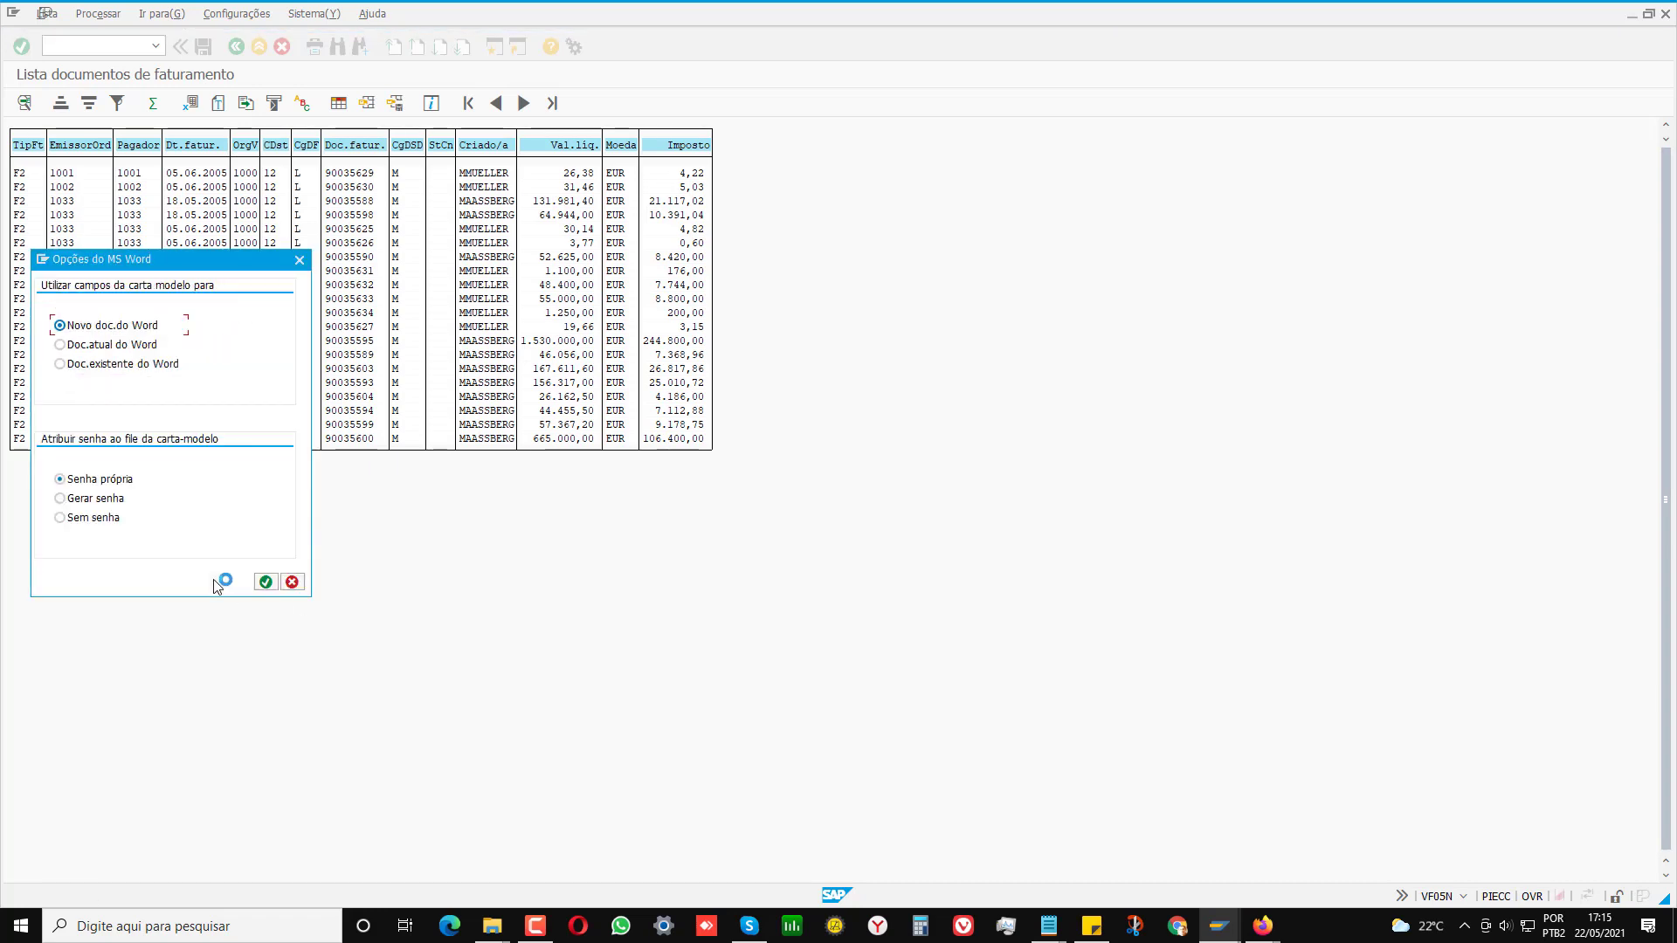
Generate a new Word form-letter document with the Senha própria option, confirming the masked password and permitting Word to launch.
{"action": "left_click_drag", "start_coordinate": [151, 264], "coordinate": [888, 193]}
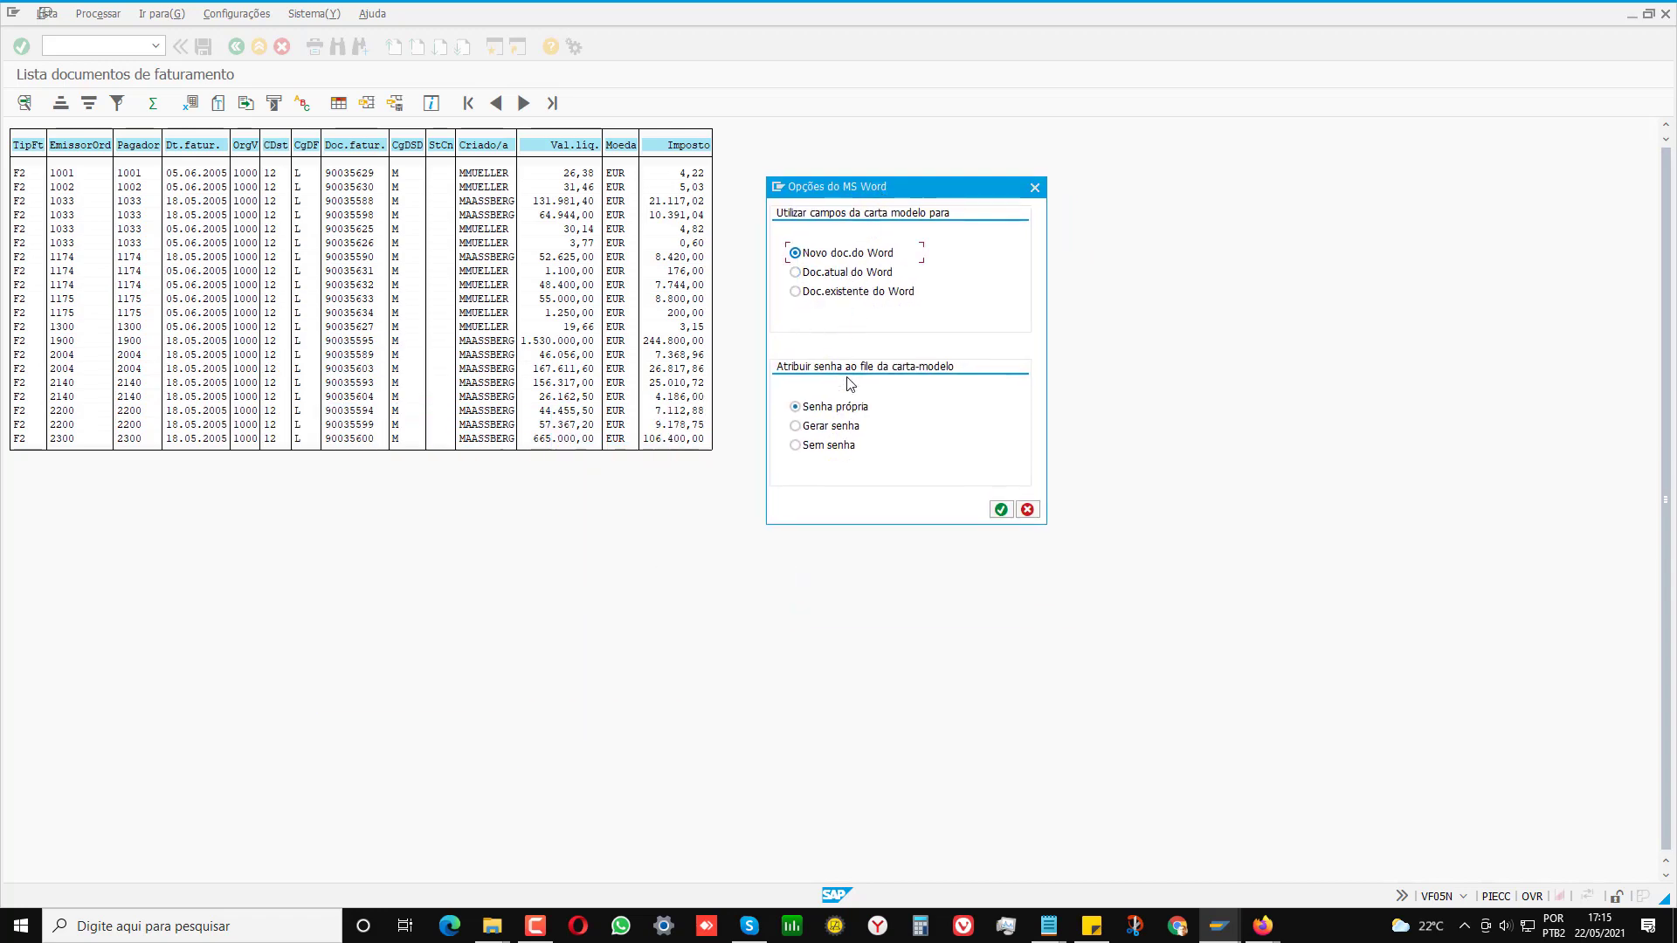
{"action": "left_click", "coordinate": [1001, 509]}
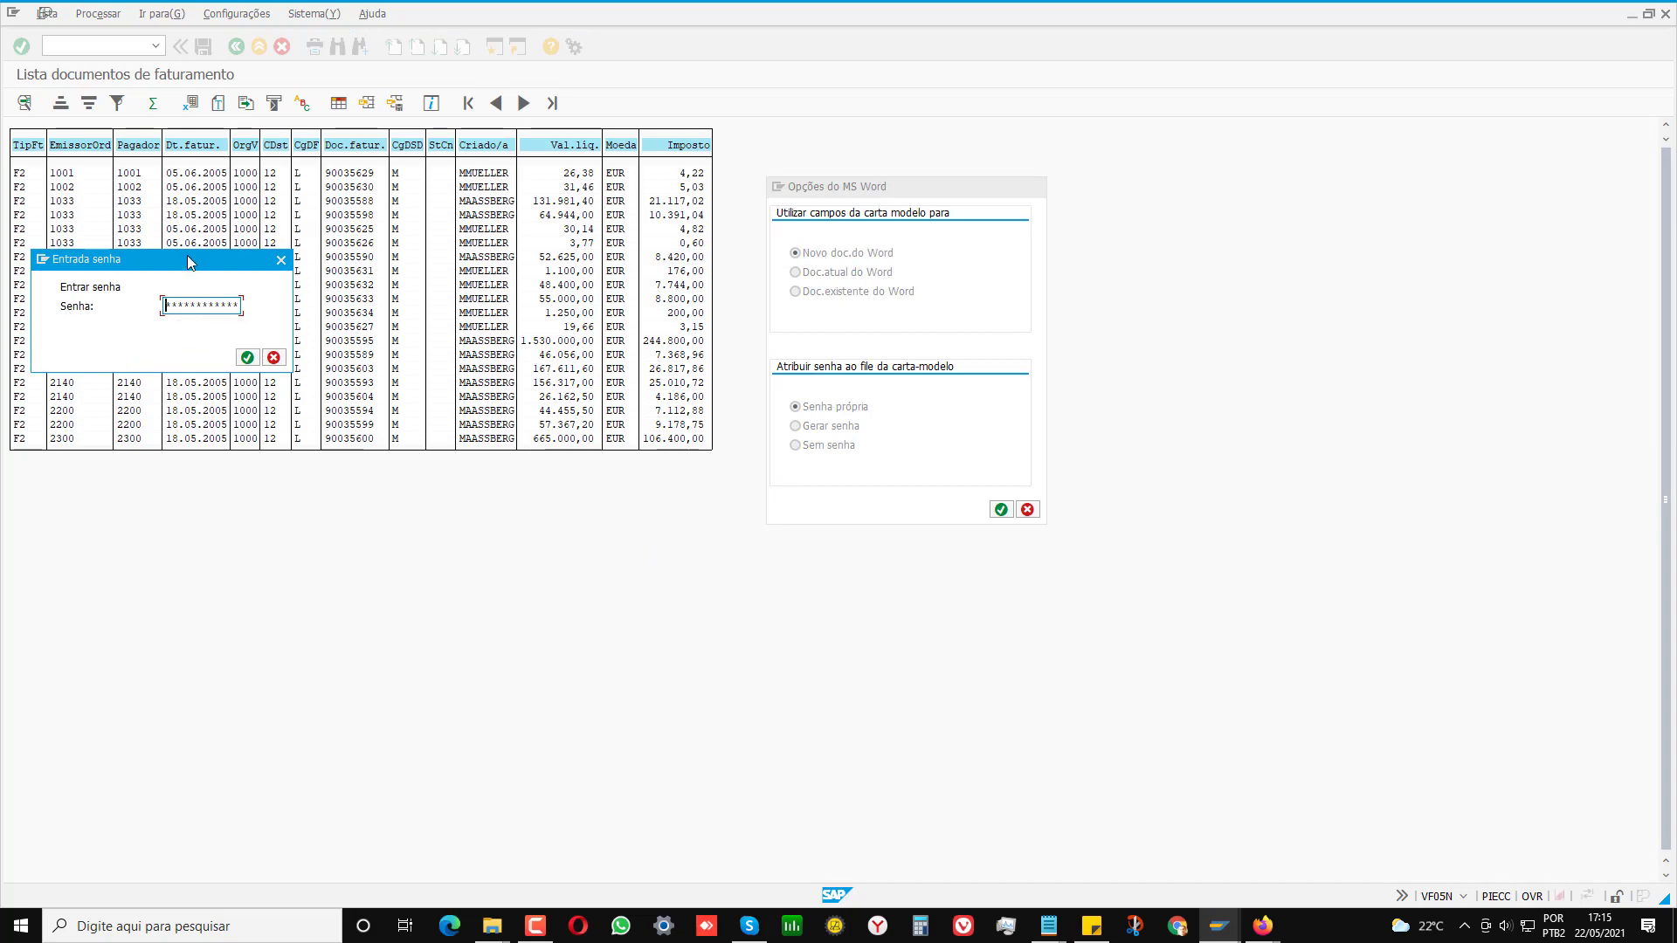
{"action": "left_click_drag", "start_coordinate": [188, 256], "coordinate": [372, 522]}
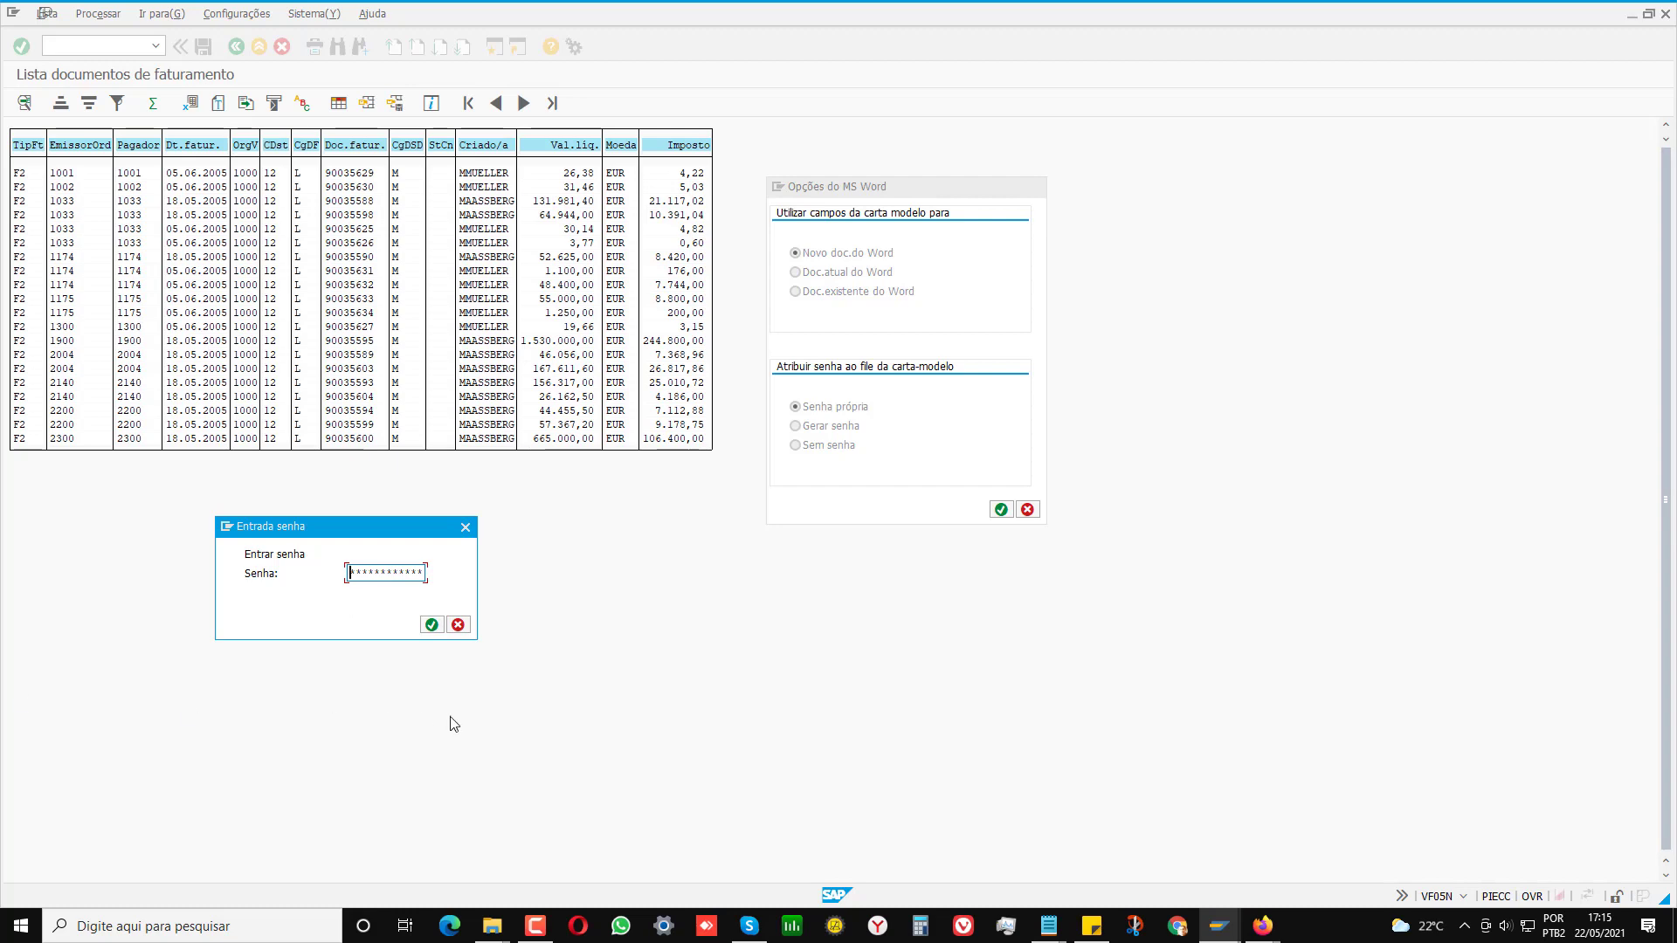
{"action": "left_click", "coordinate": [349, 575]}
{"action": "left_click", "coordinate": [432, 624]}
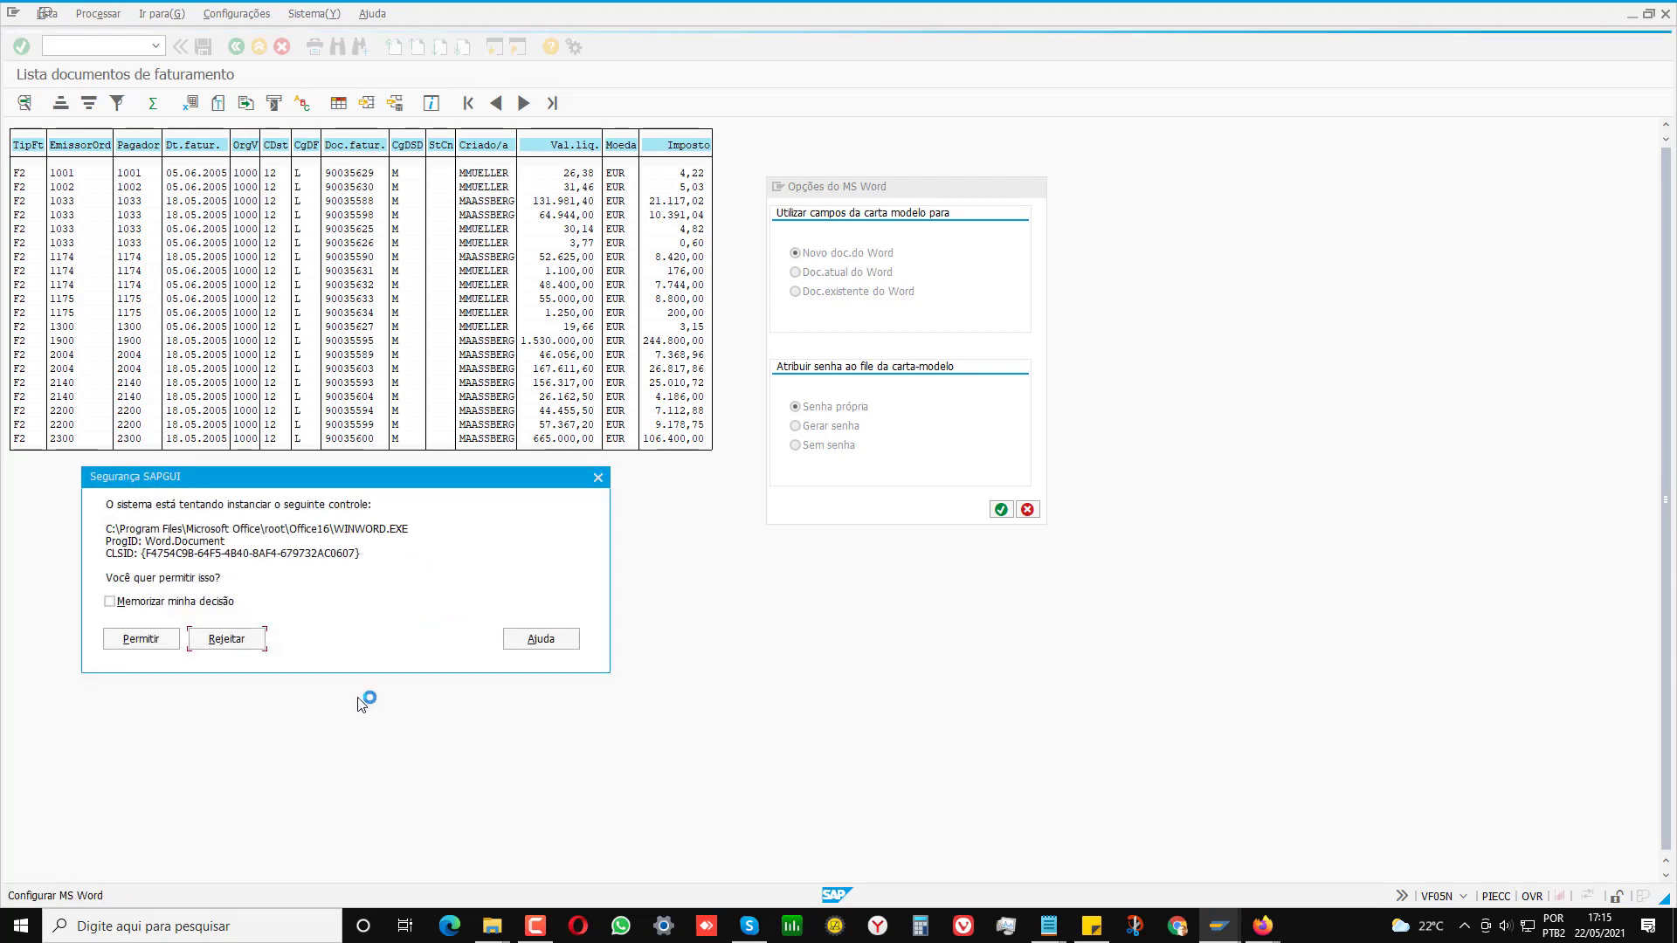
{"action": "left_click", "coordinate": [131, 640]}
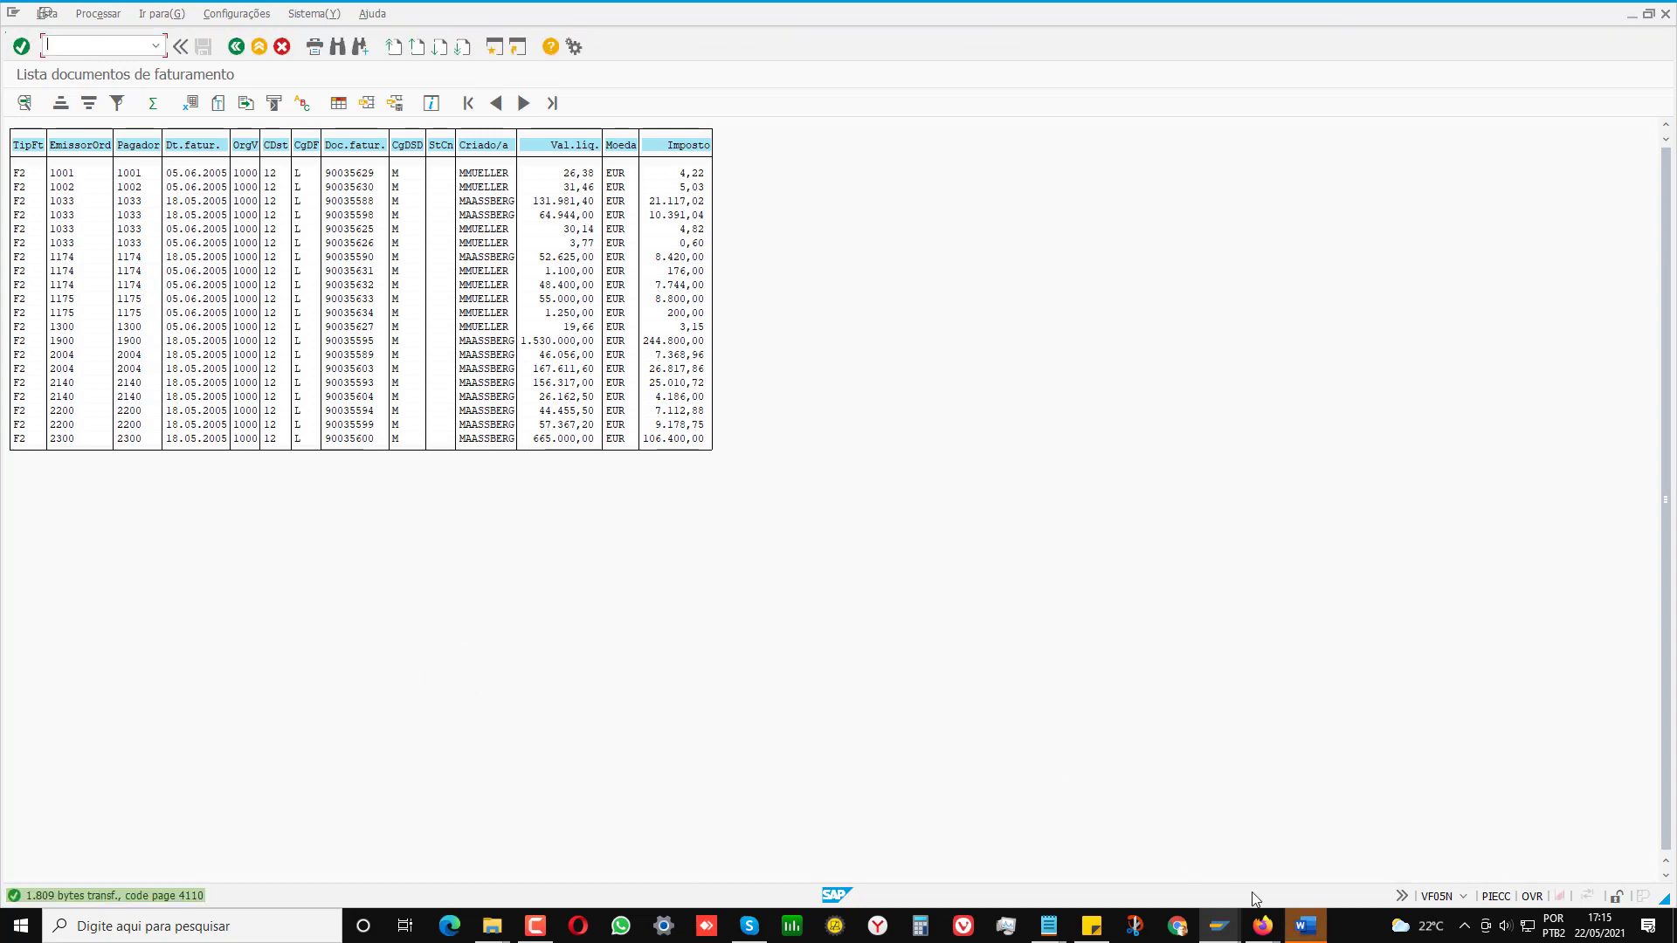
Switch to Word to check the generated form-letter document, and close it without saving.
{"action": "left_click", "coordinate": [1306, 927]}
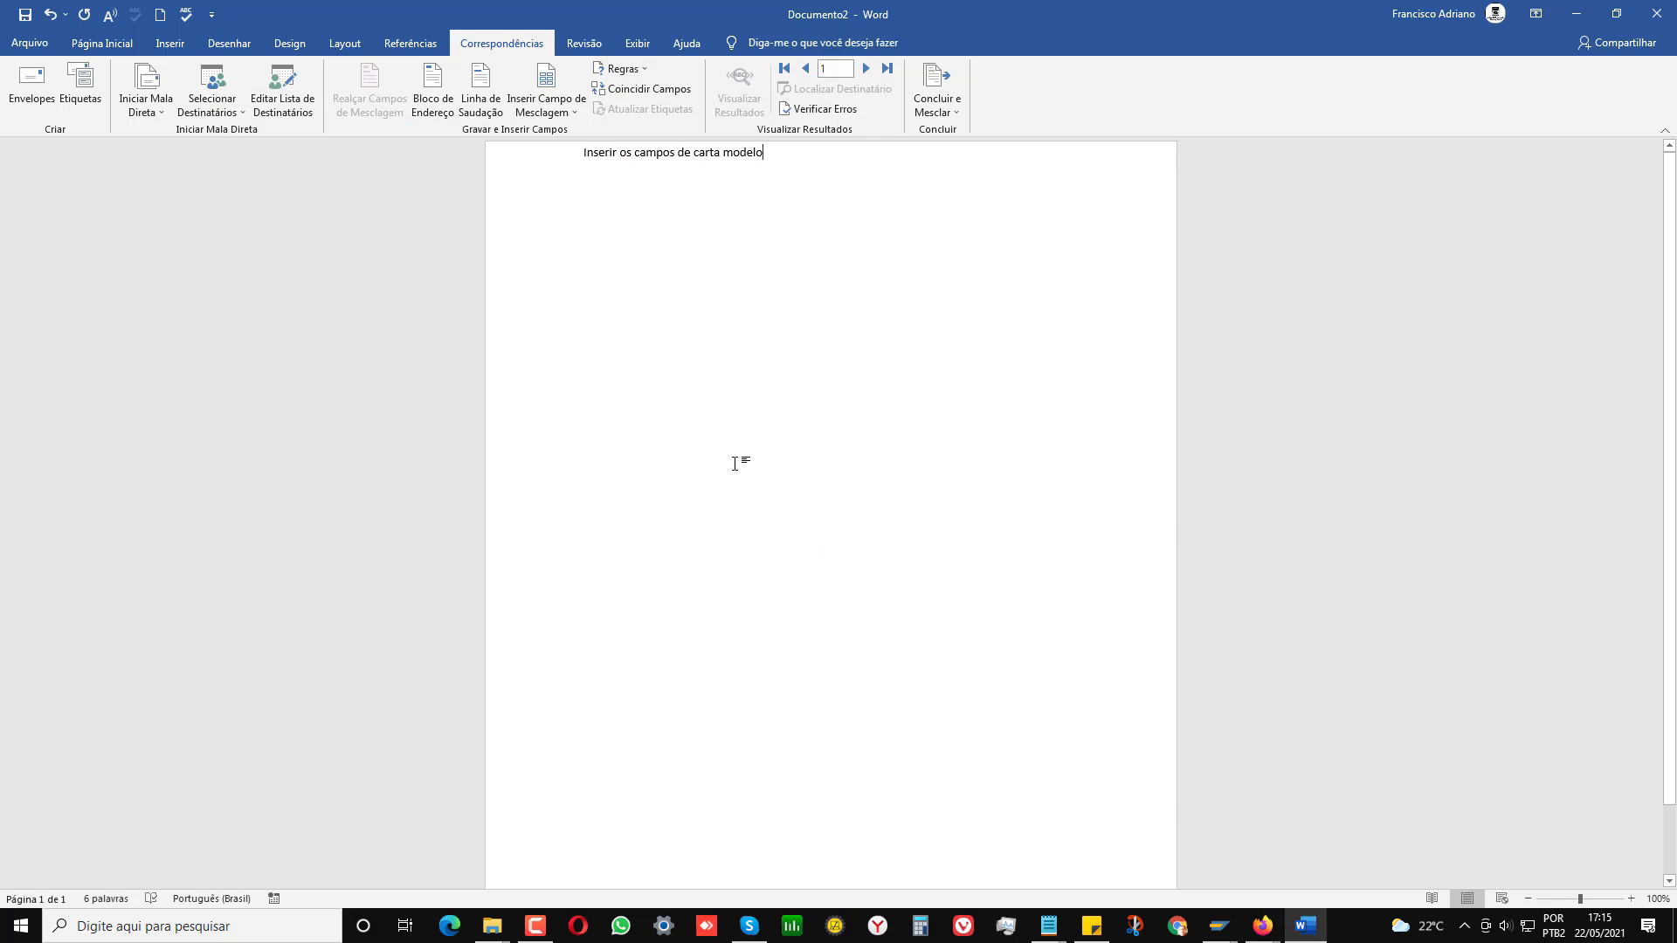
{"action": "scroll", "coordinate": [759, 262], "scroll_direction": "down", "scroll_amount": 2}
{"action": "scroll", "coordinate": [760, 408], "scroll_direction": "up", "scroll_amount": 2}
{"action": "left_click", "coordinate": [1656, 13]}
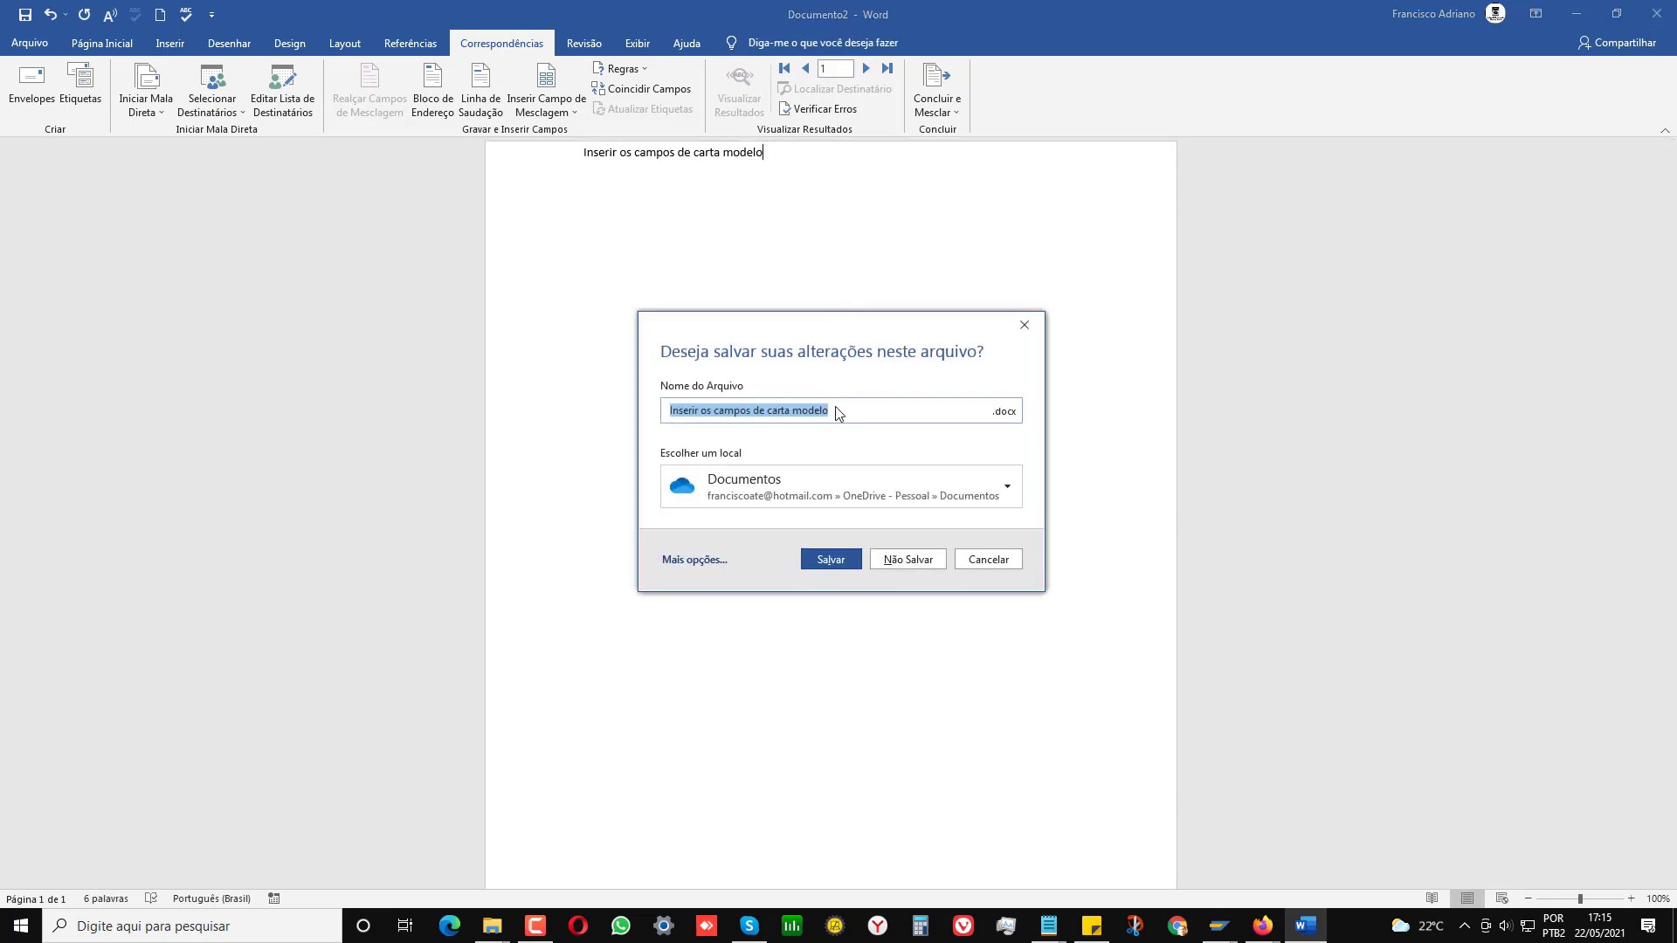
{"action": "left_click", "coordinate": [915, 563]}
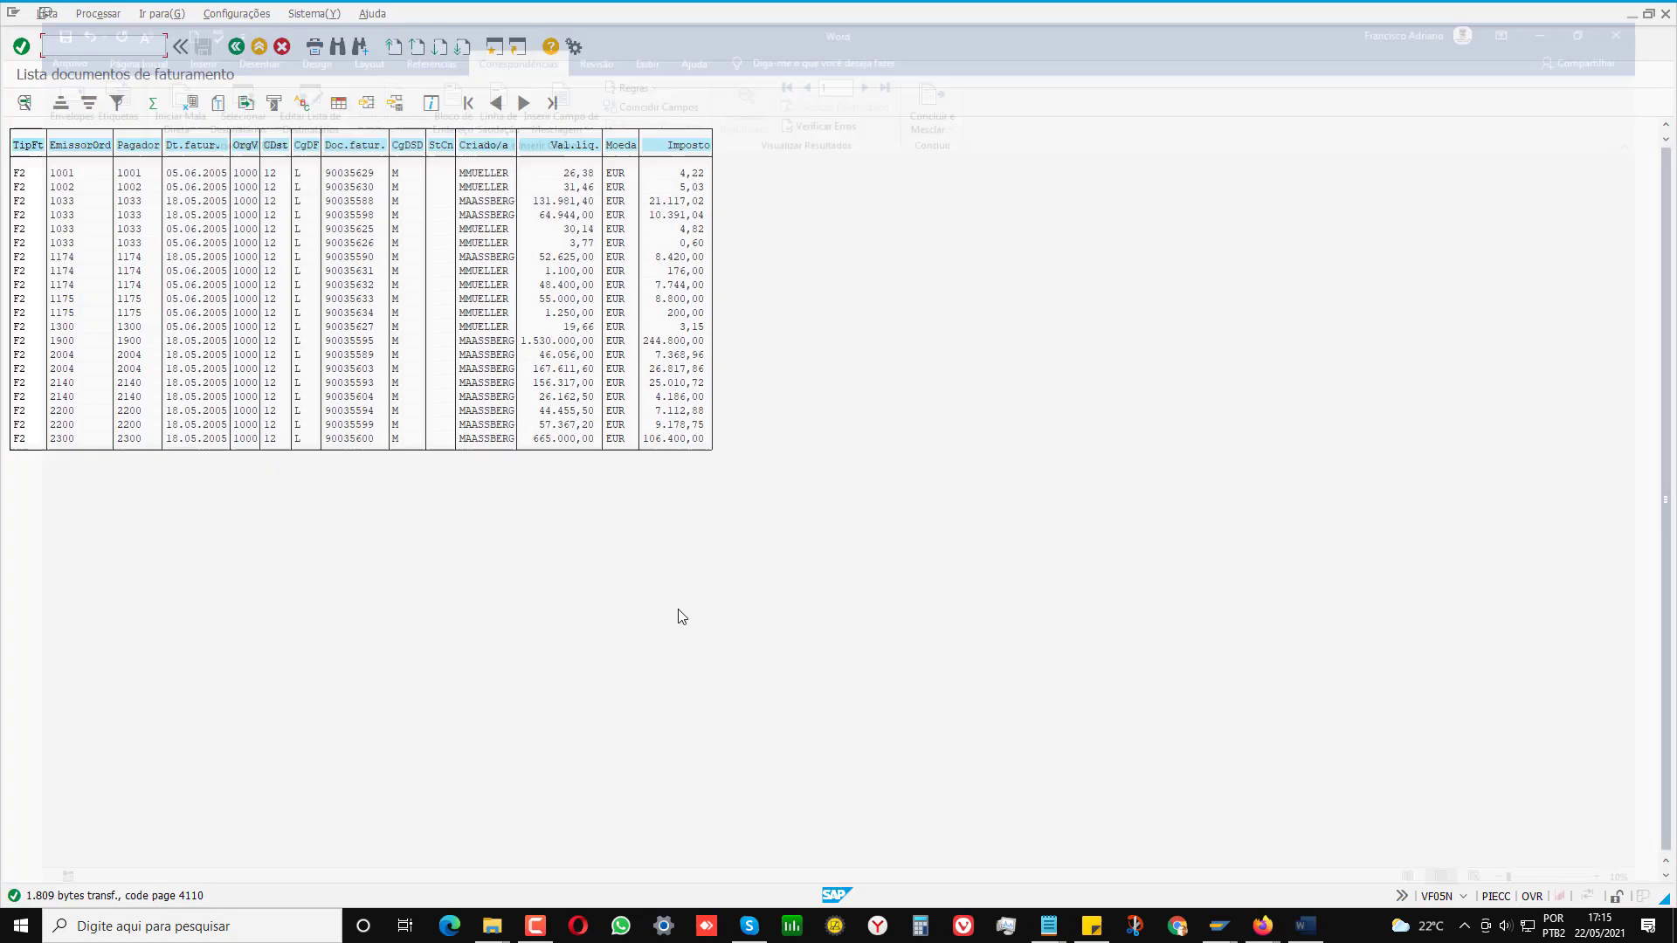
Export the list again to a new Word form-letter document with Sem senha, and close that document without saving.
{"action": "left_click", "coordinate": [219, 103]}
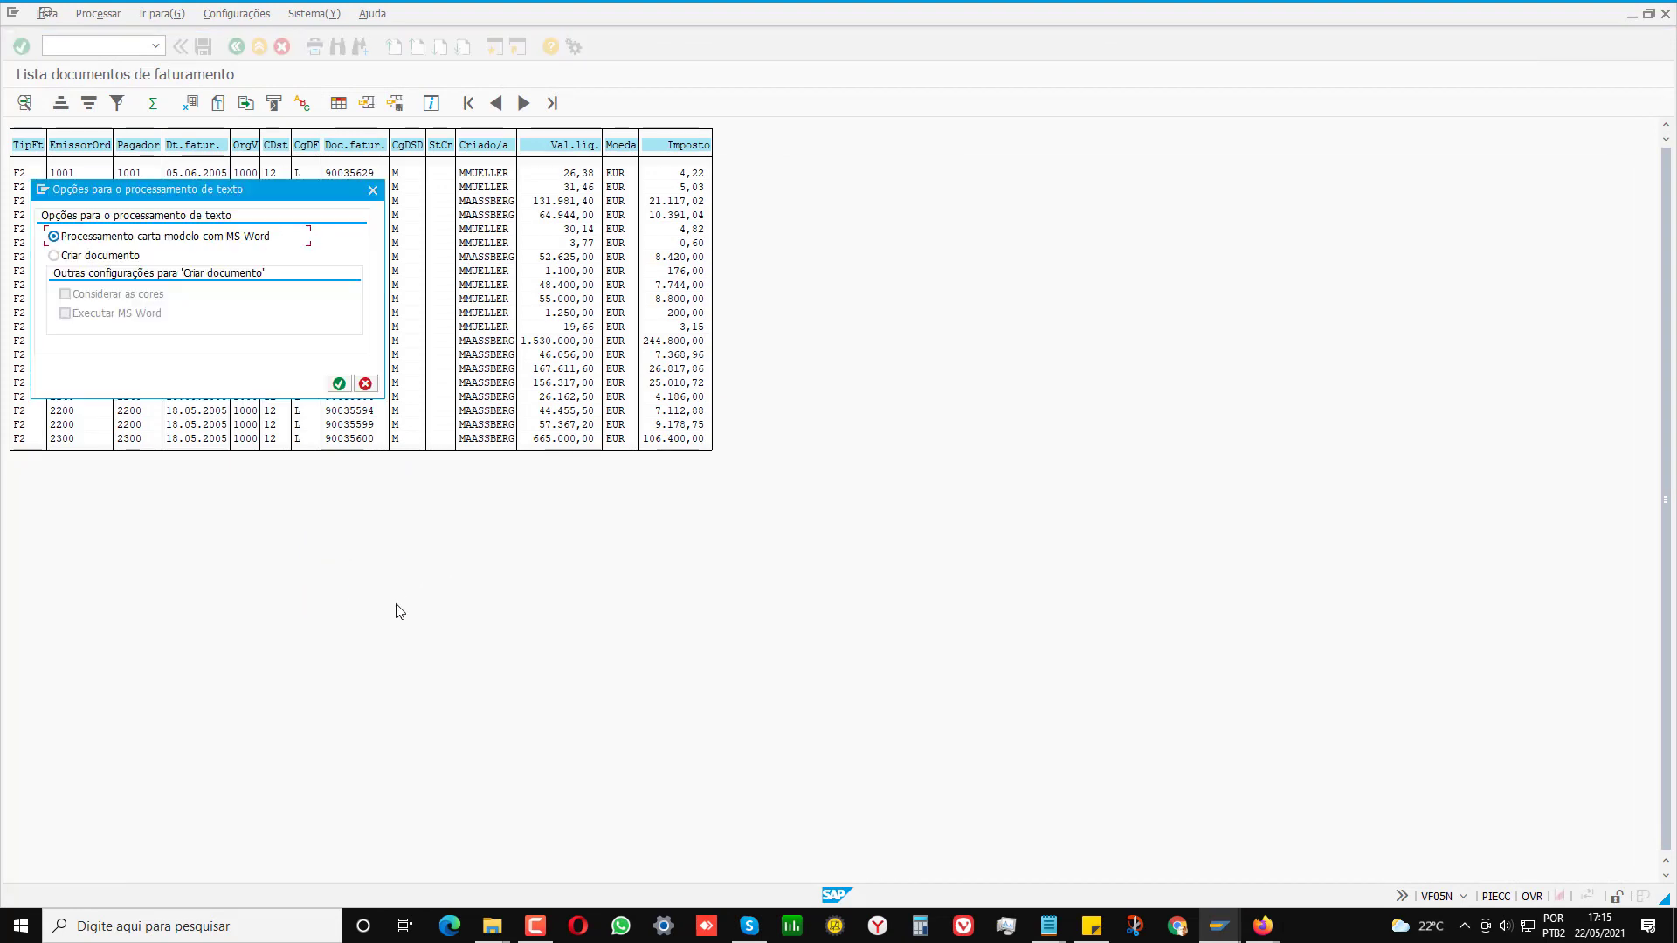
{"action": "left_click_drag", "start_coordinate": [198, 203], "coordinate": [432, 515]}
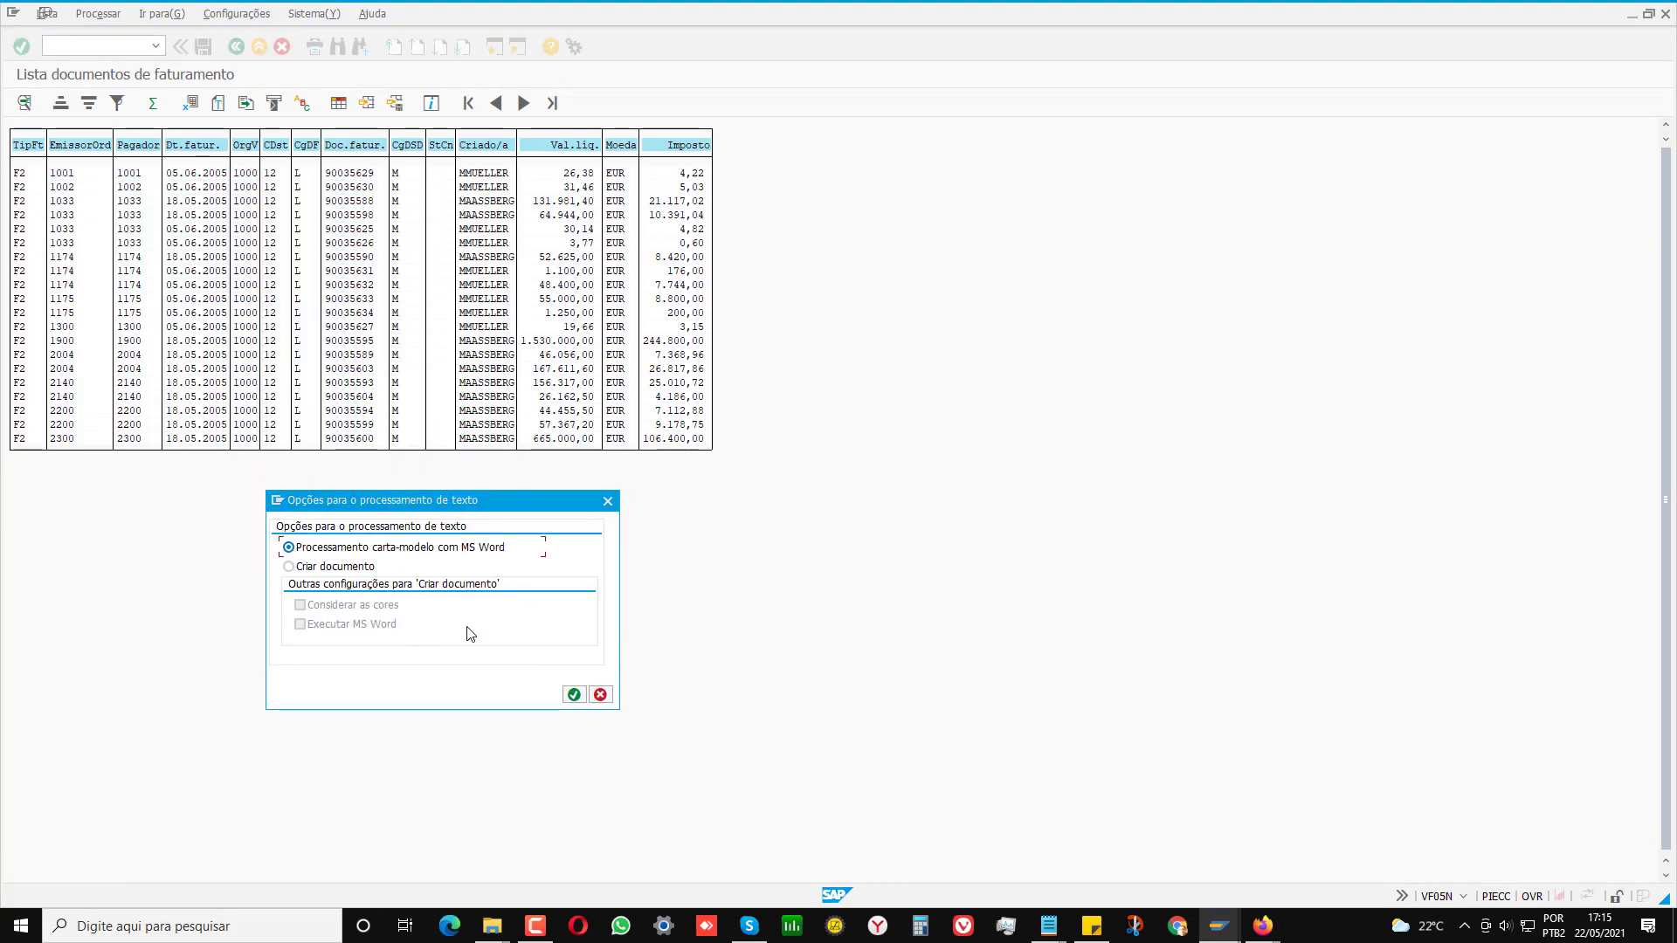
{"action": "left_click", "coordinate": [574, 694]}
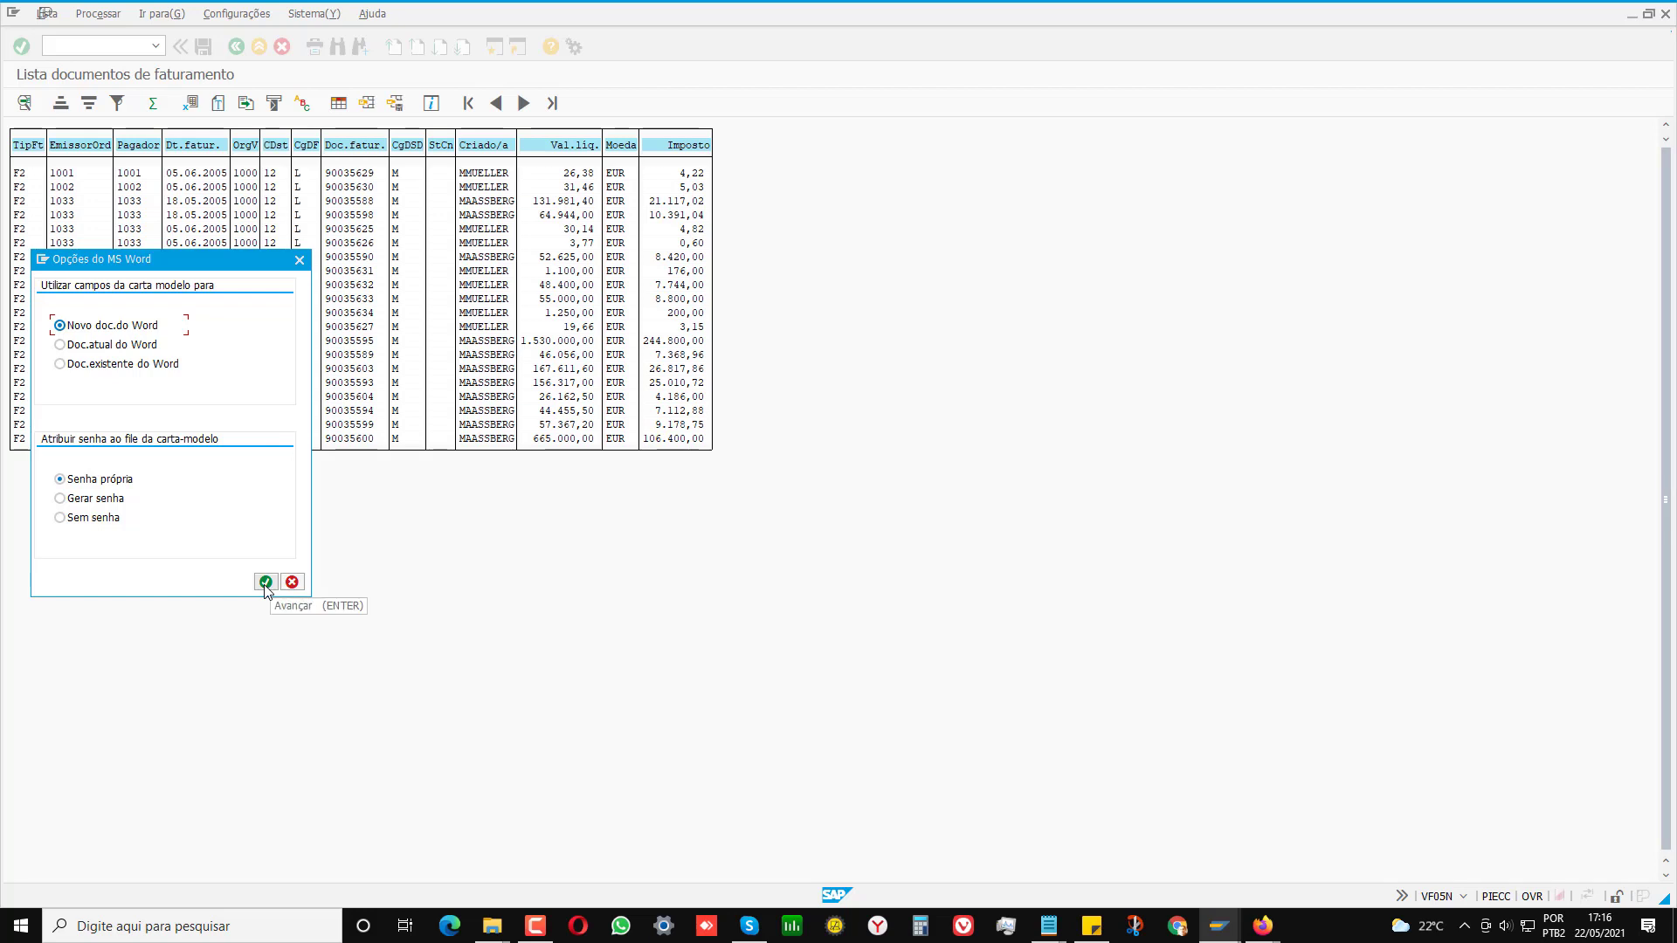
{"action": "left_click", "coordinate": [78, 518]}
{"action": "left_click", "coordinate": [264, 583]}
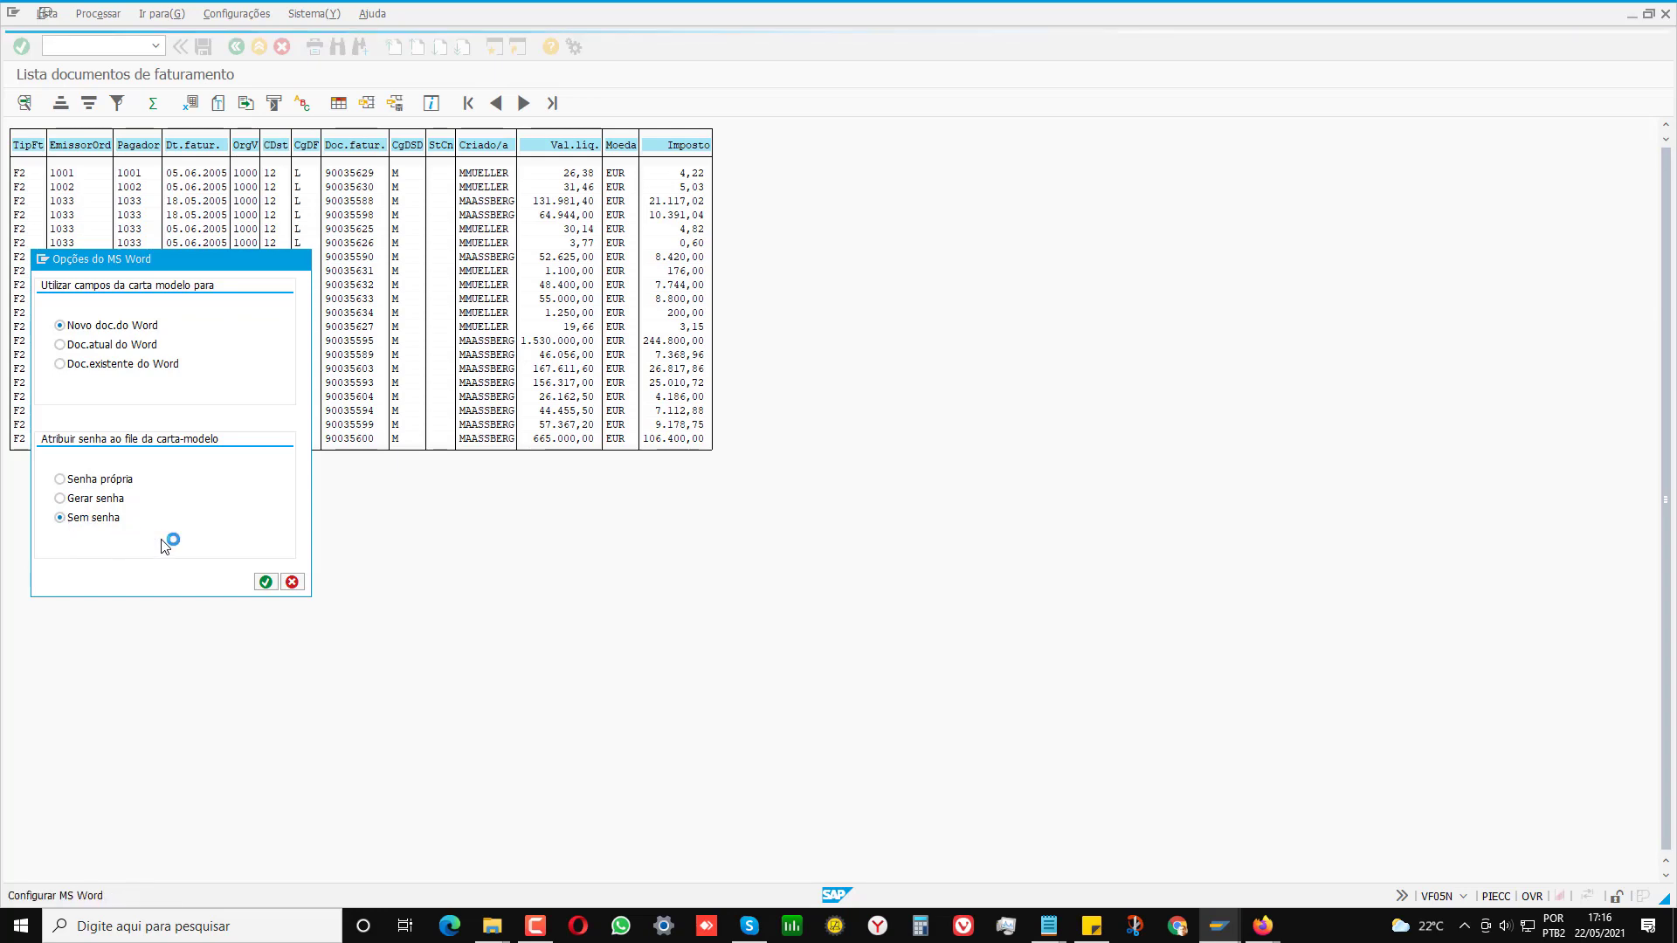
{"action": "left_click", "coordinate": [32, 447]}
{"action": "left_click", "coordinate": [59, 483]}
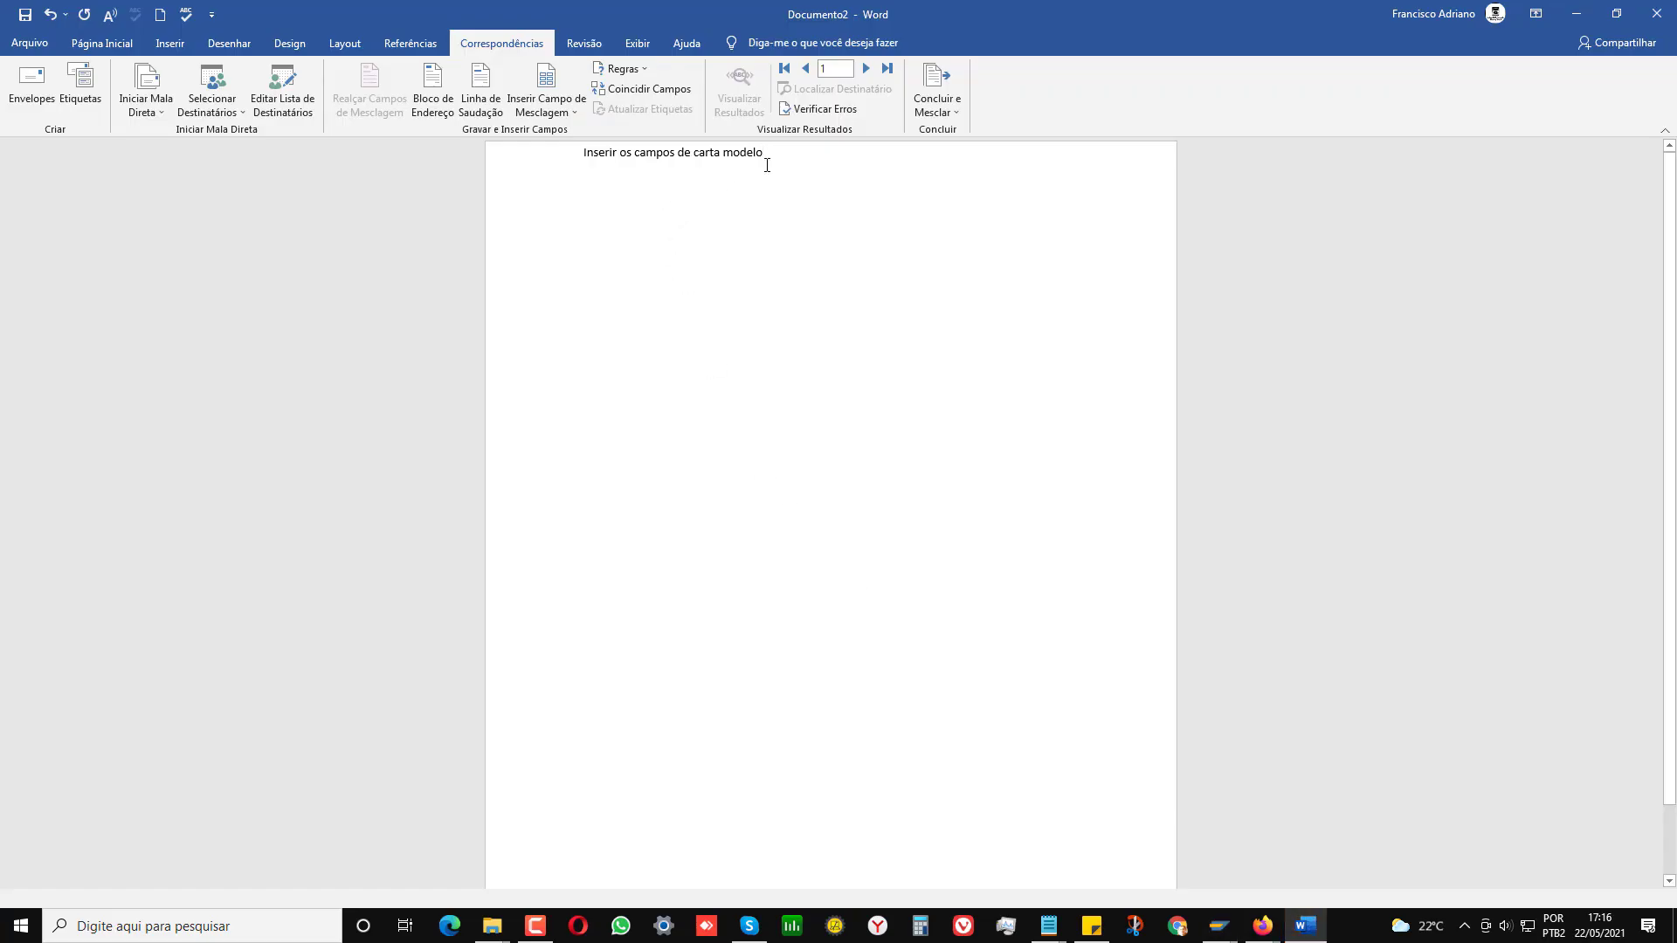
{"action": "left_click", "coordinate": [1657, 13]}
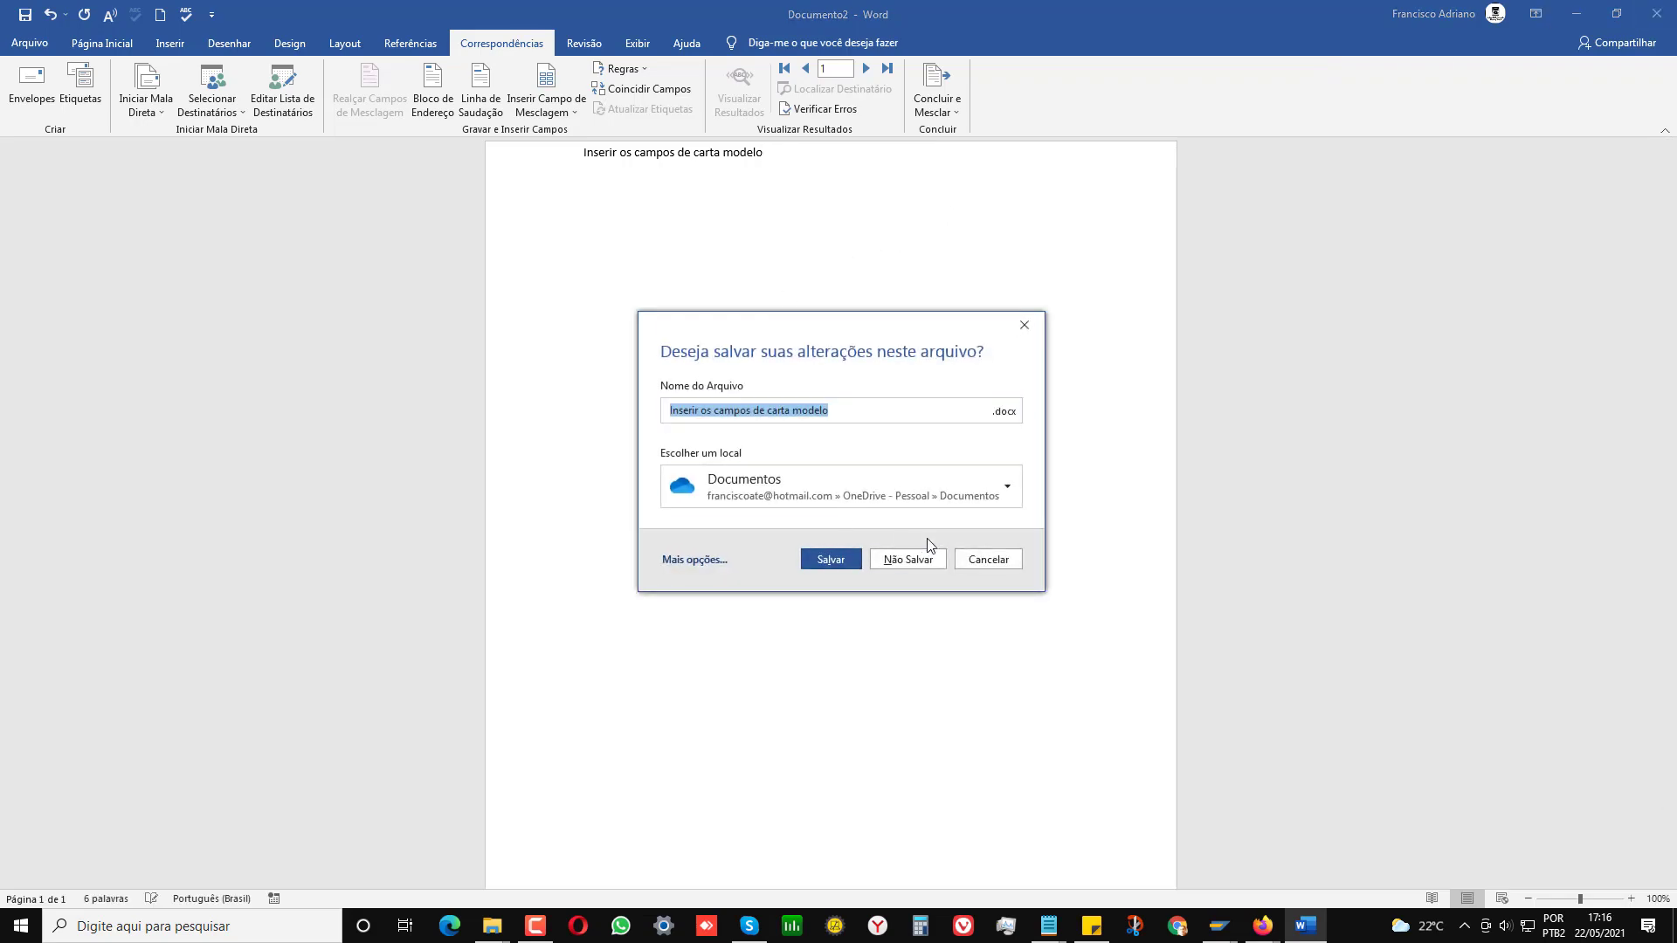
{"action": "left_click", "coordinate": [908, 557]}
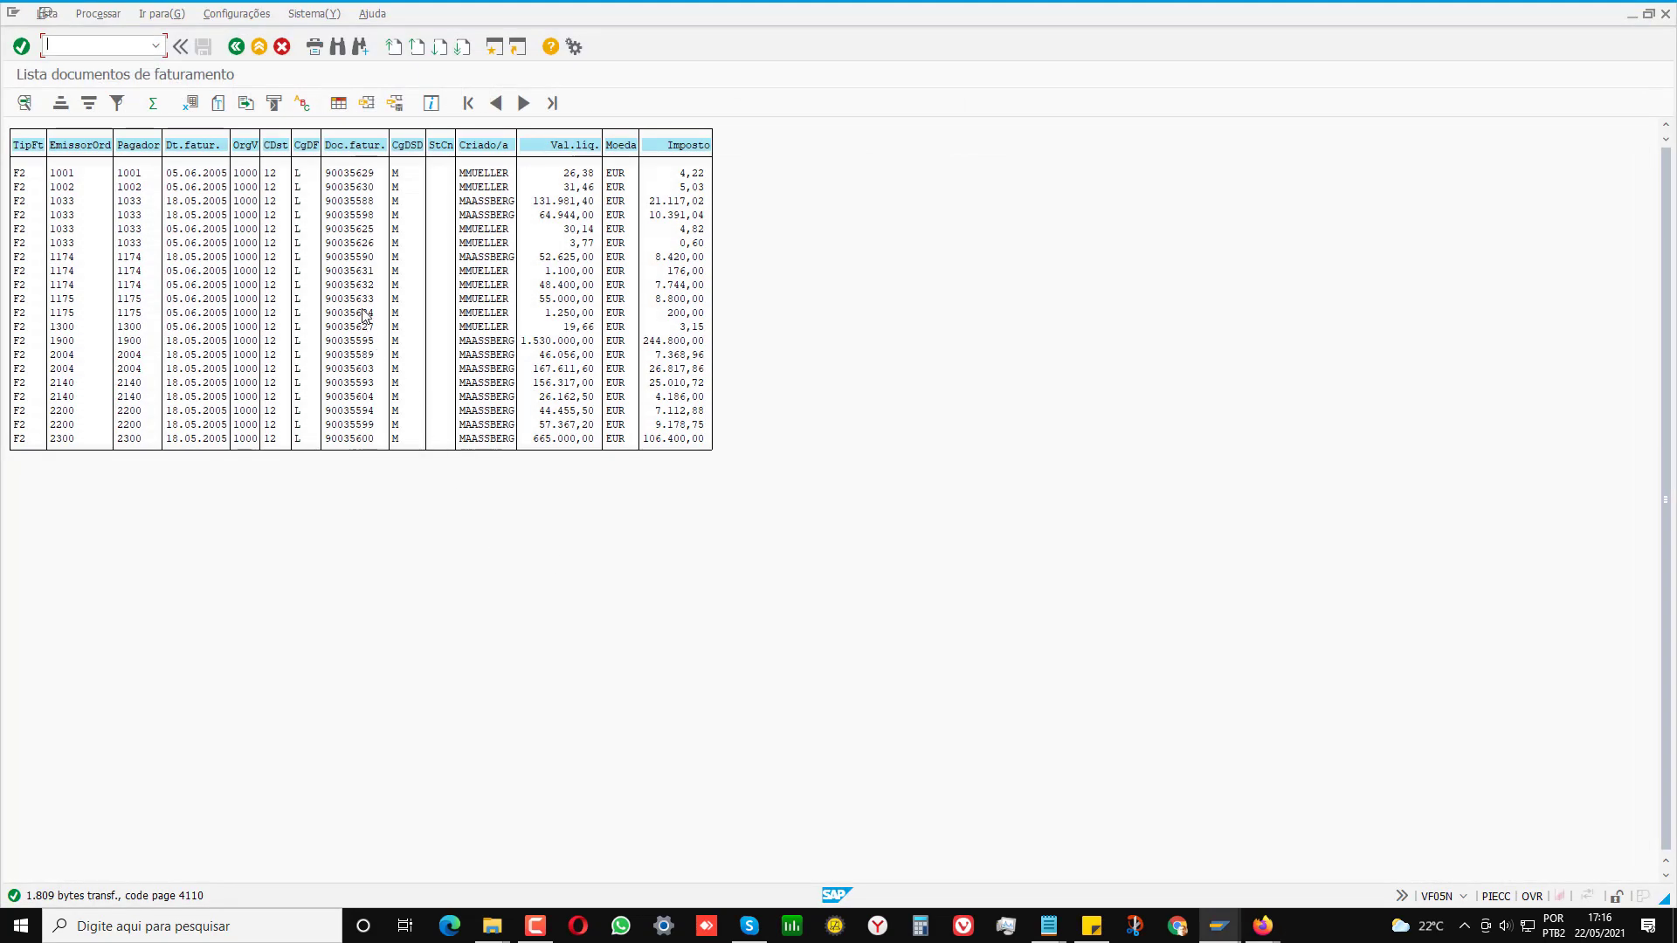
Export the list to Excel as export.XLSX in the Área de Trabalho folder, permitting the security requests and remembering the decision.
{"action": "left_click", "coordinate": [190, 103]}
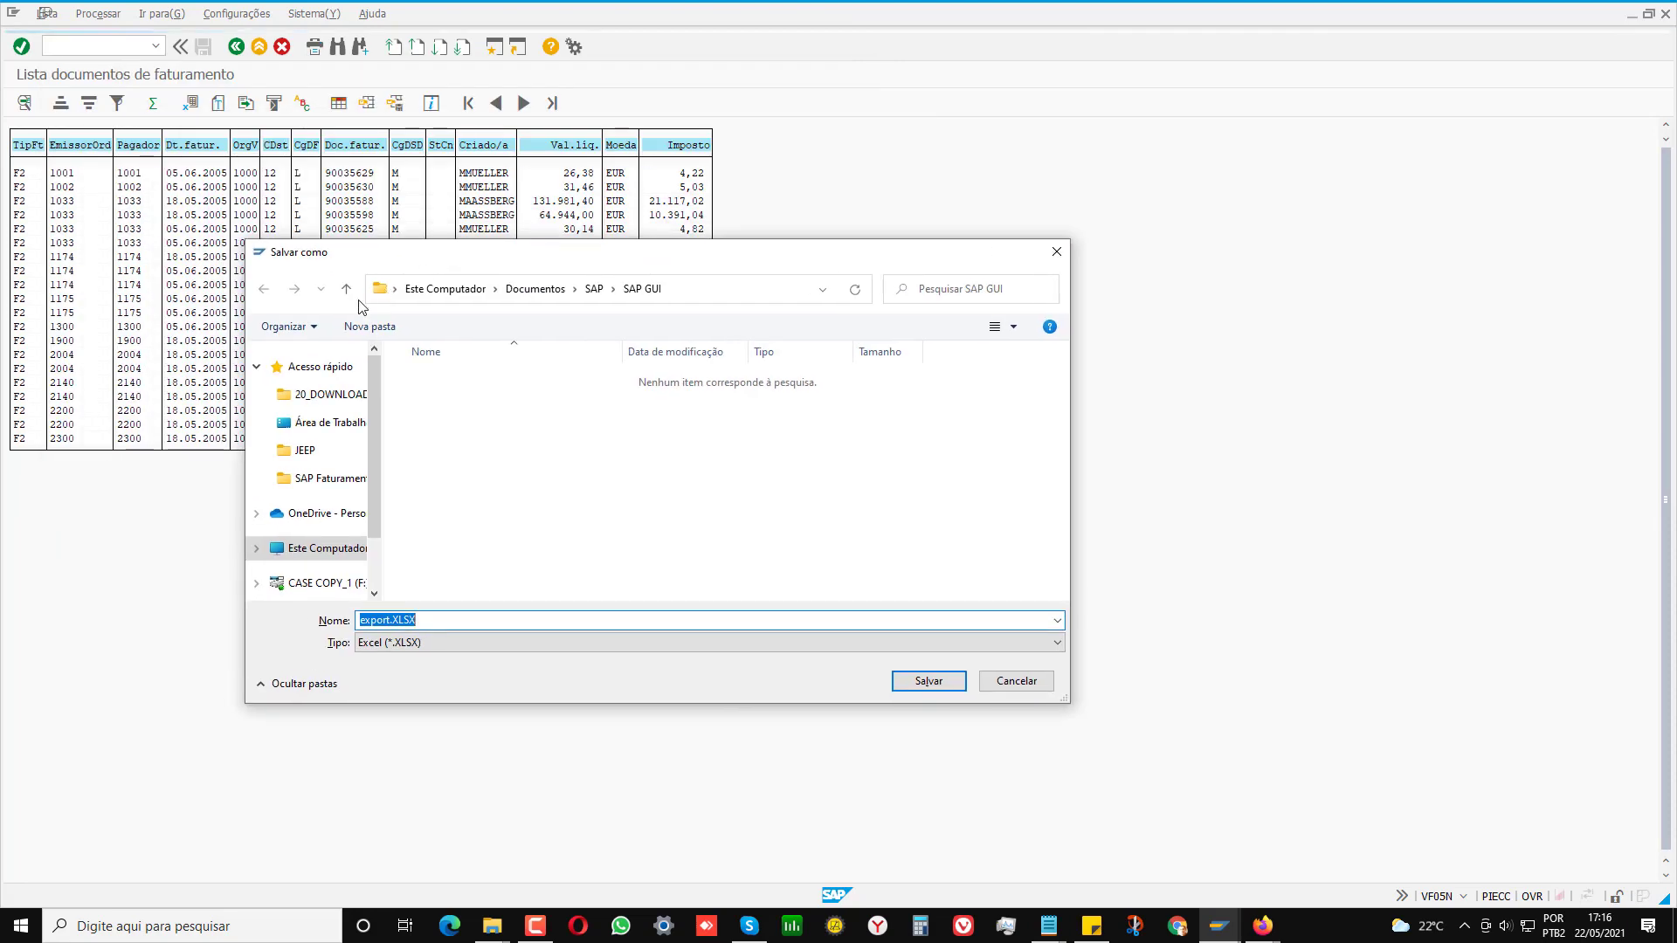
{"action": "left_click", "coordinate": [330, 423]}
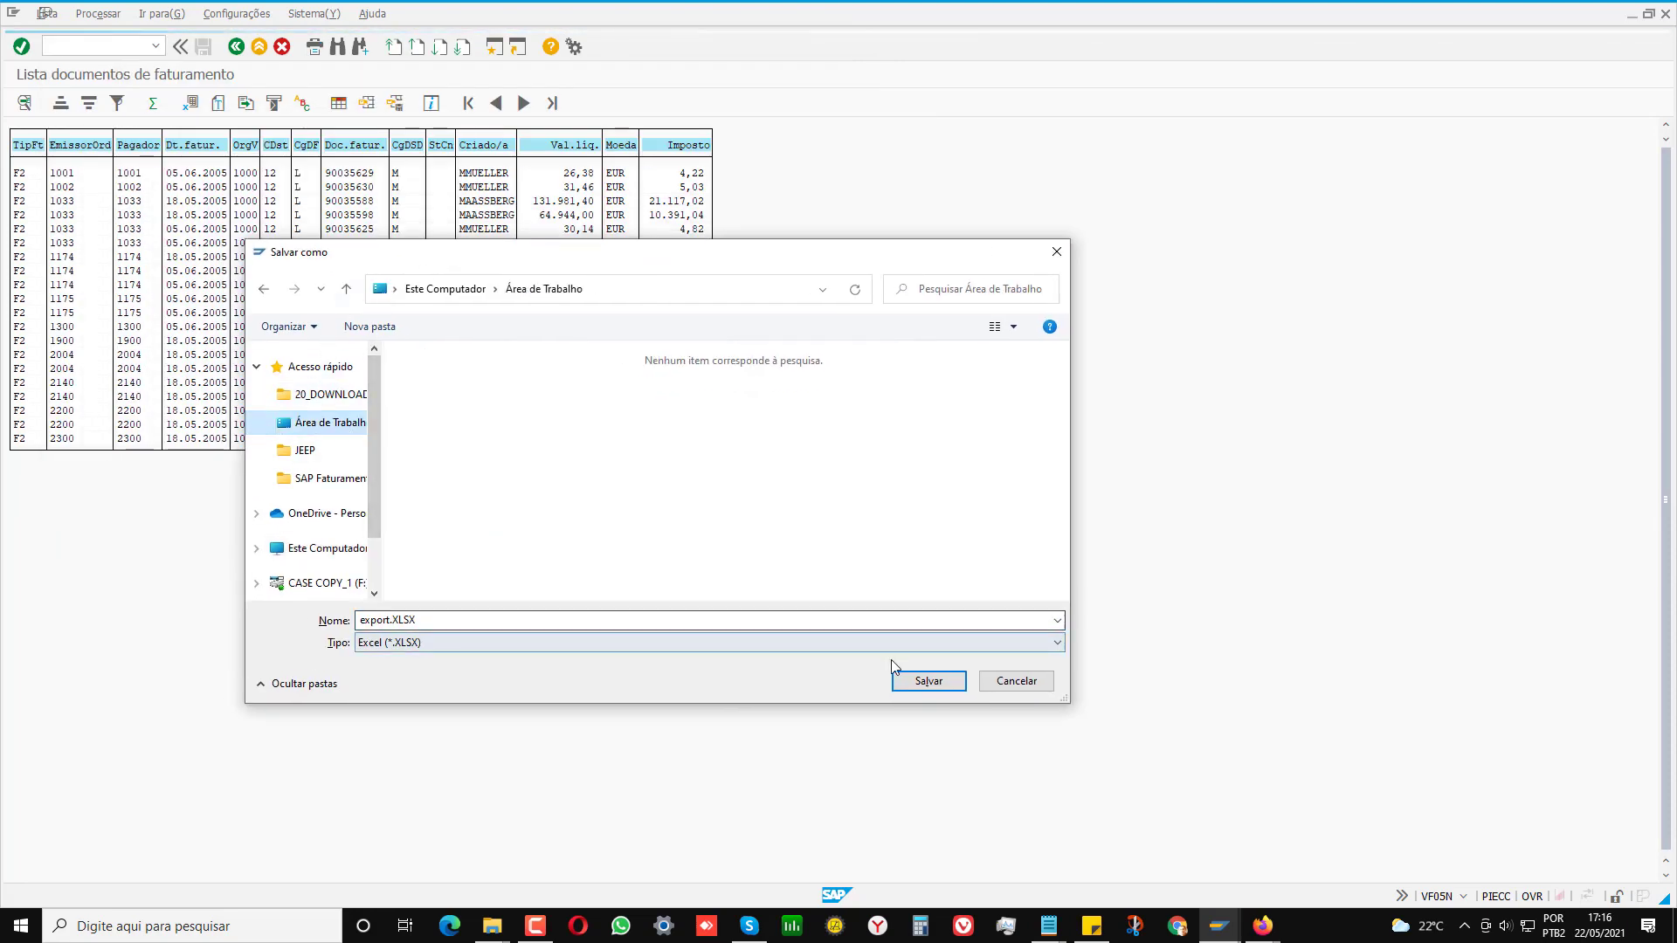
{"action": "key", "text": "Return"}
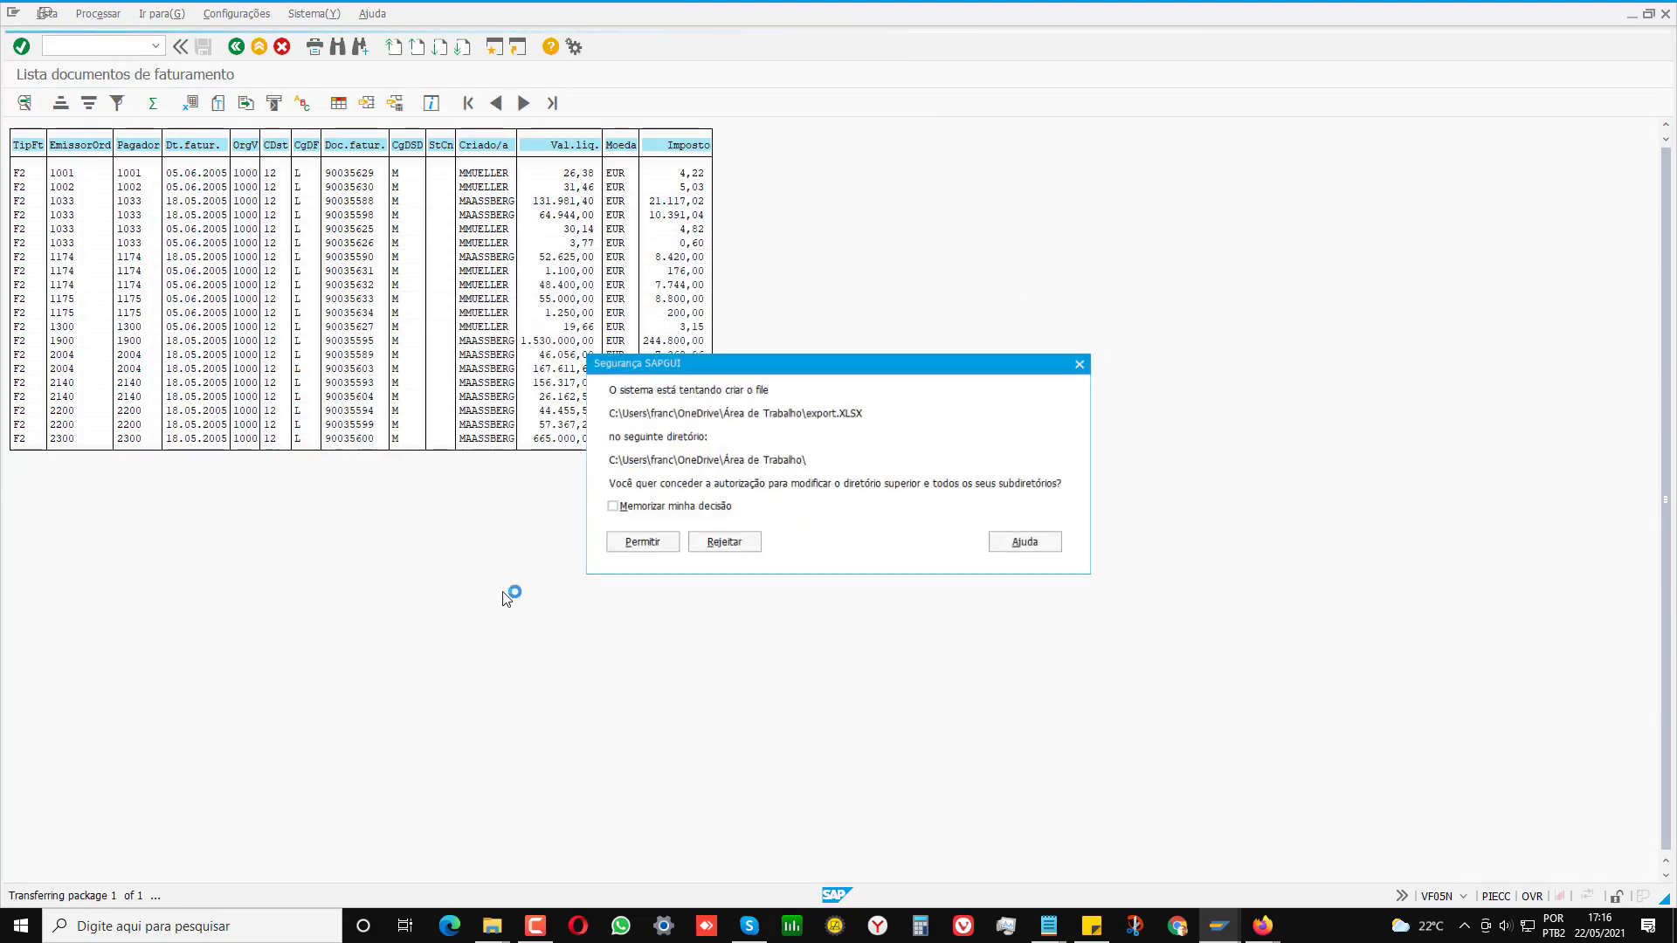
{"action": "key", "text": "alt+m"}
{"action": "key", "text": "alt+p"}
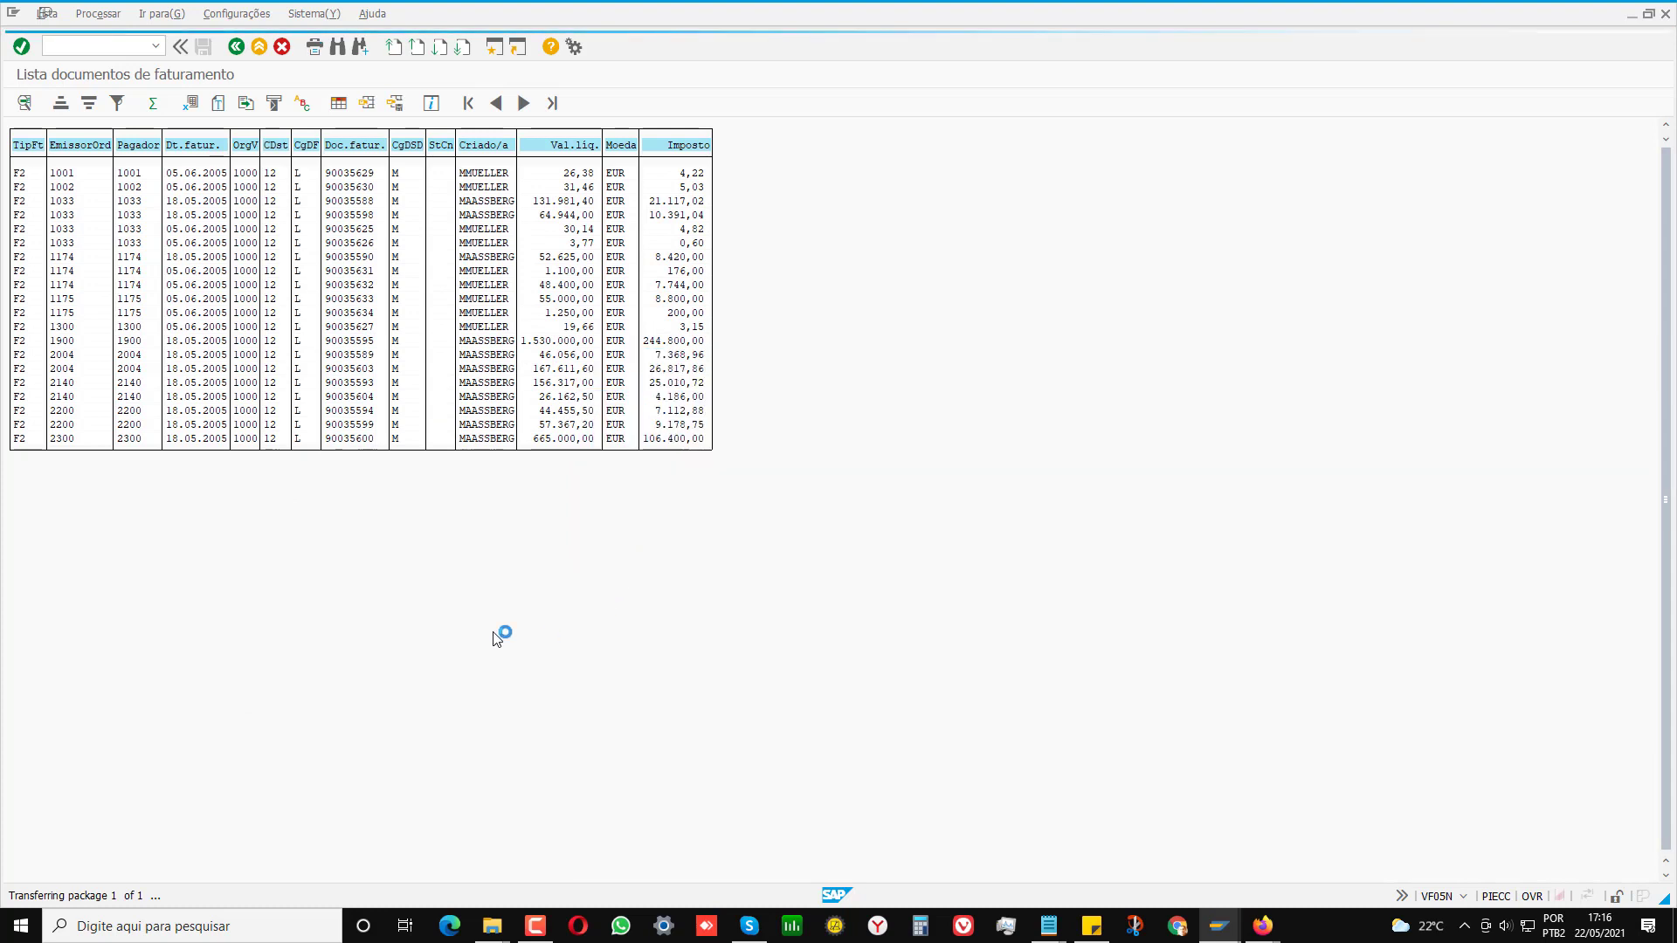
{"action": "key", "text": "alt+m"}
{"action": "key", "text": "alt+p"}
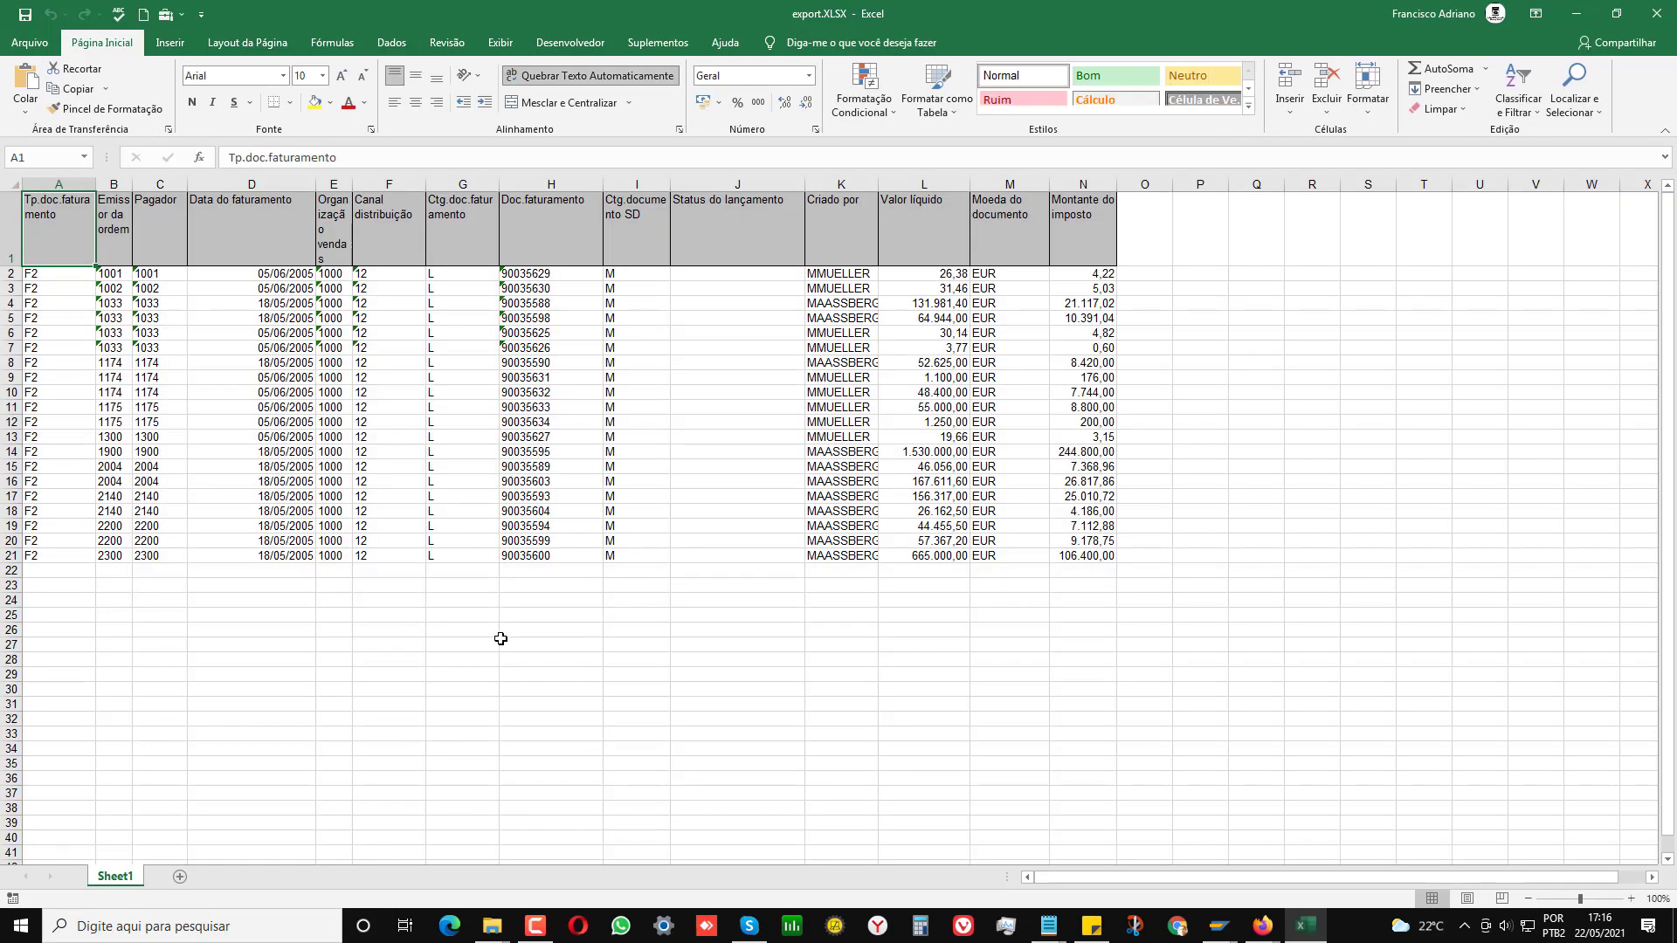
Centre all cells of the exported sheet horizontally and vertically, and reduce their font size to 8.
{"action": "left_click", "coordinate": [437, 655]}
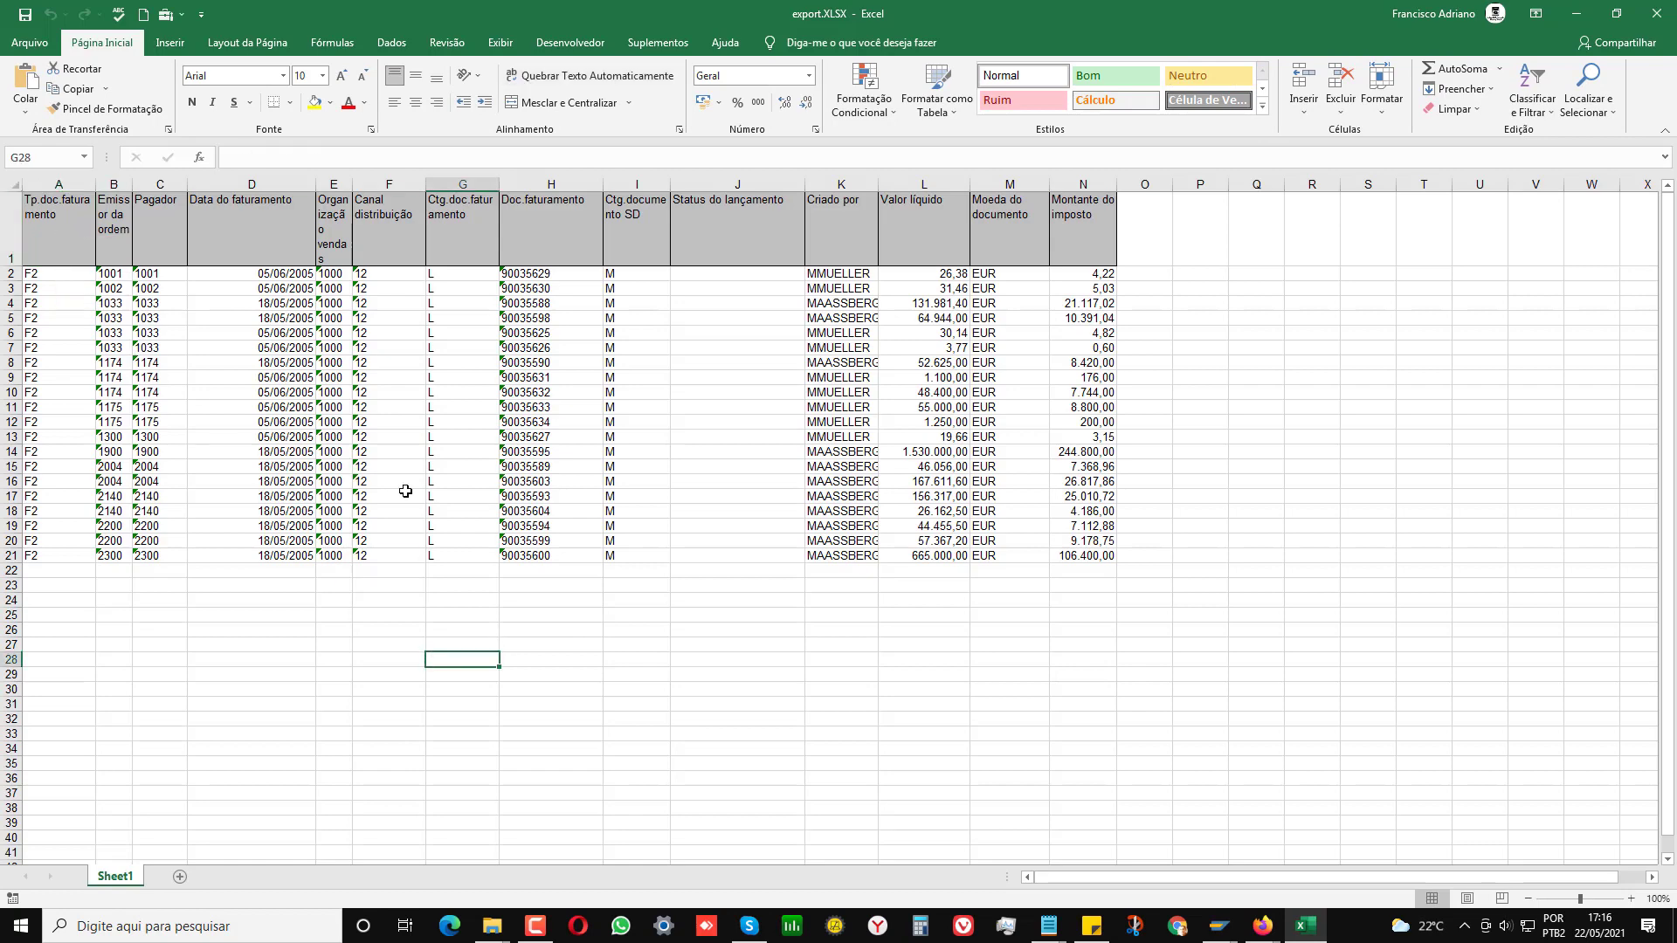
{"action": "key", "text": "ctrl+a"}
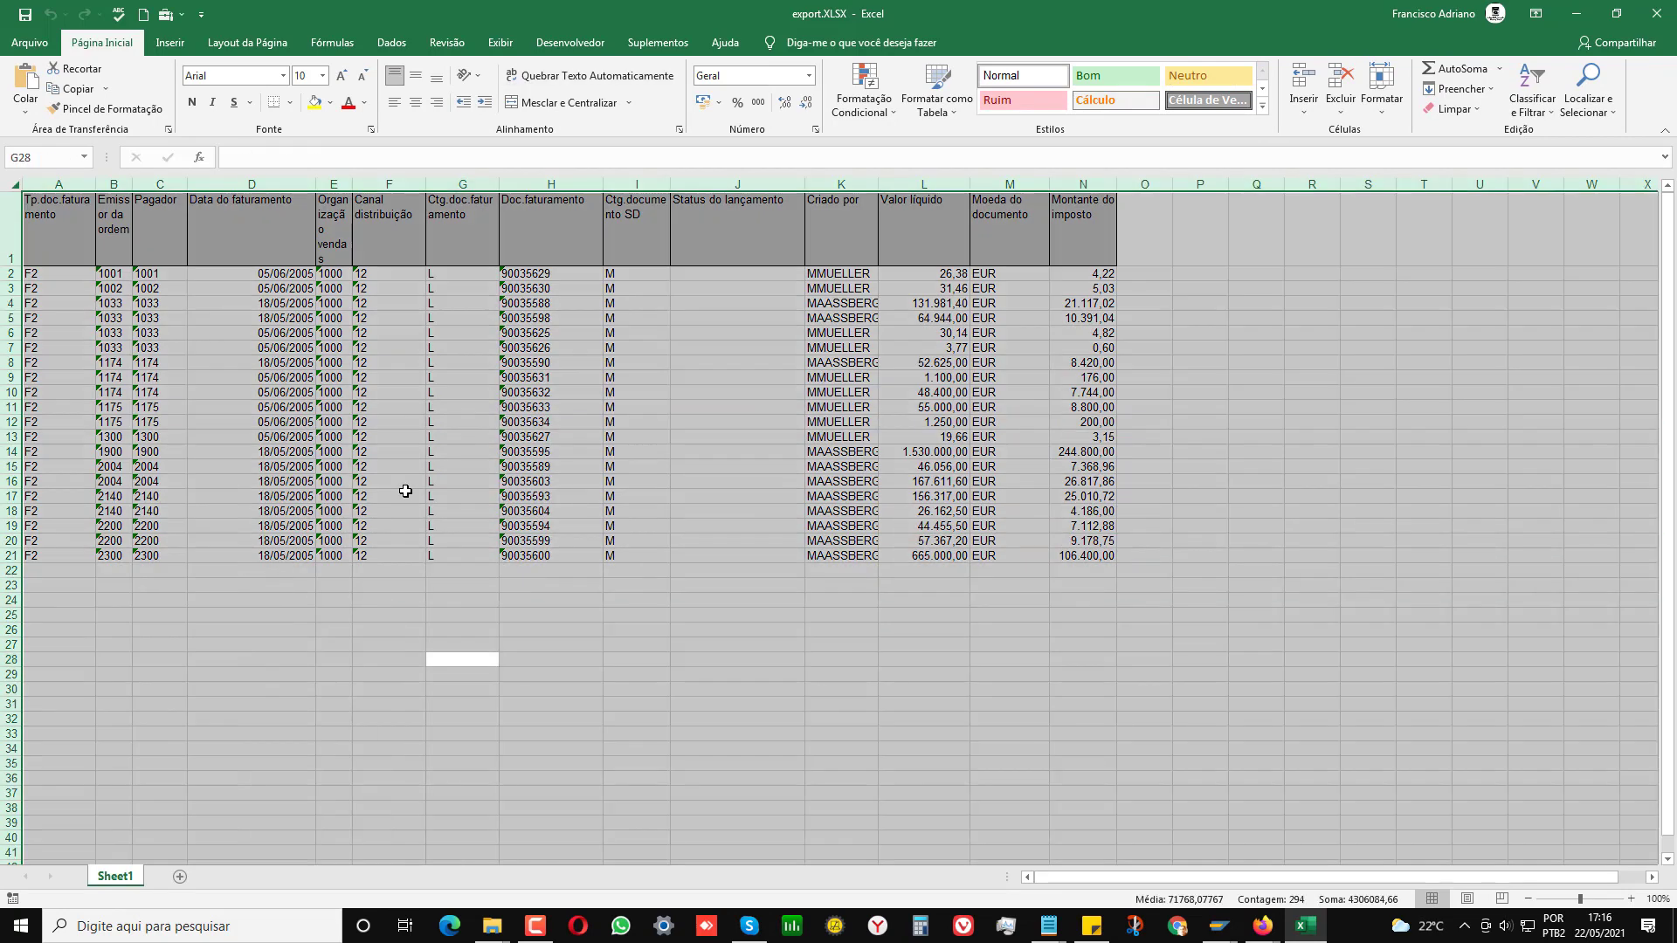
{"action": "left_click", "coordinate": [416, 102]}
{"action": "left_click", "coordinate": [415, 75]}
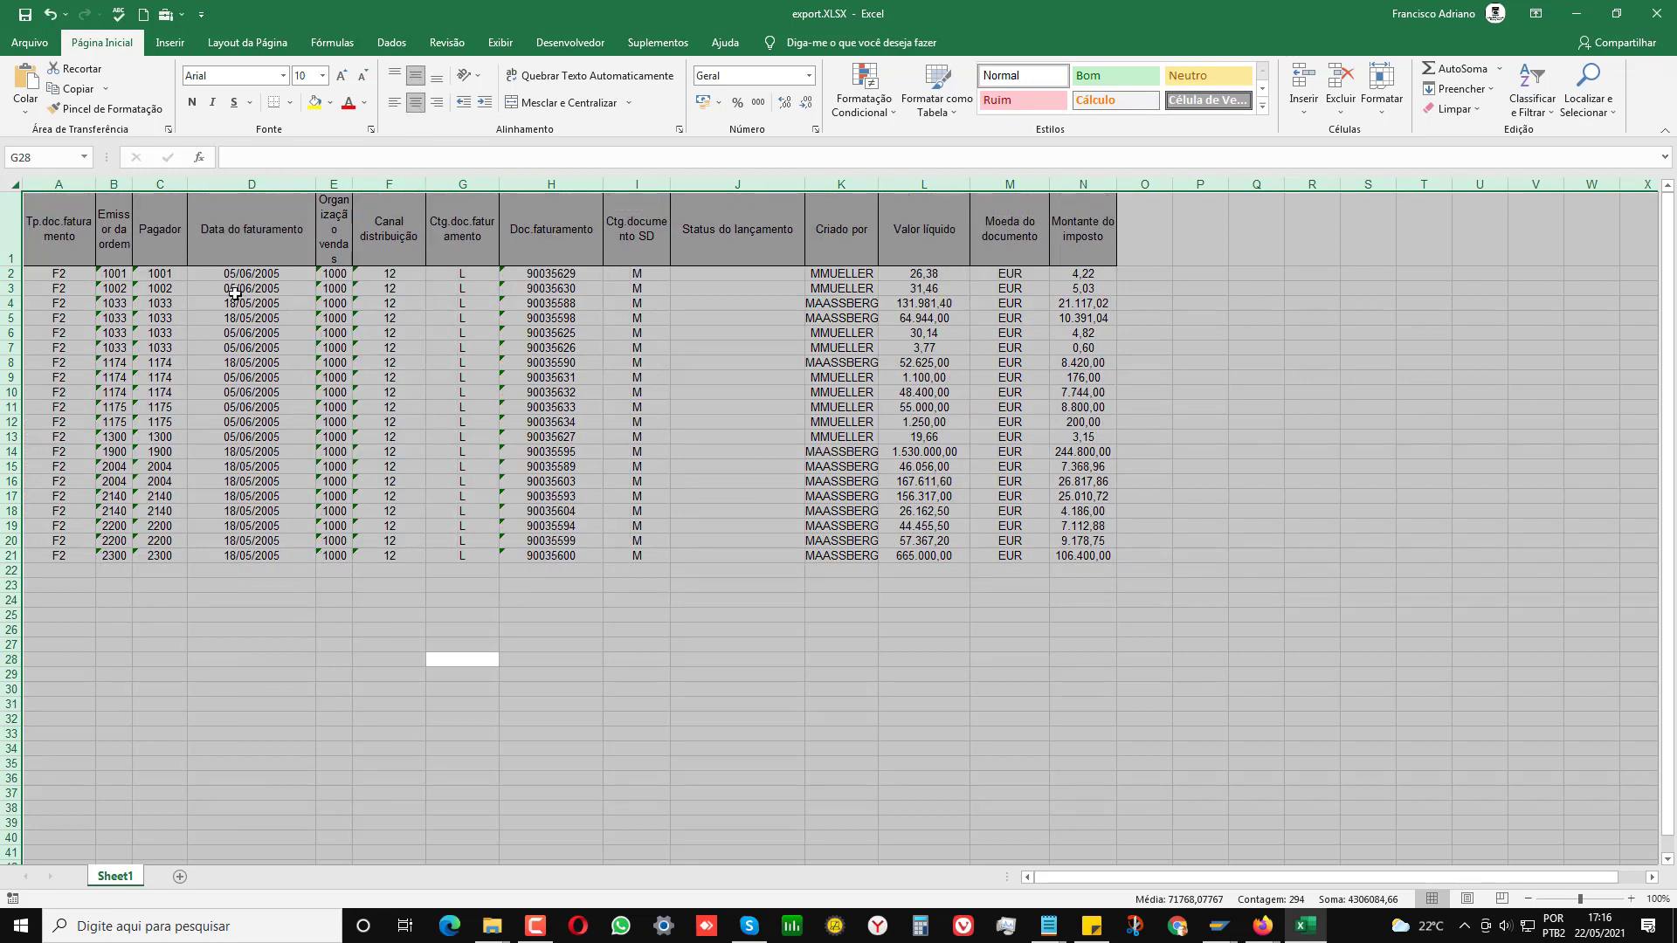
{"action": "left_click", "coordinate": [361, 76]}
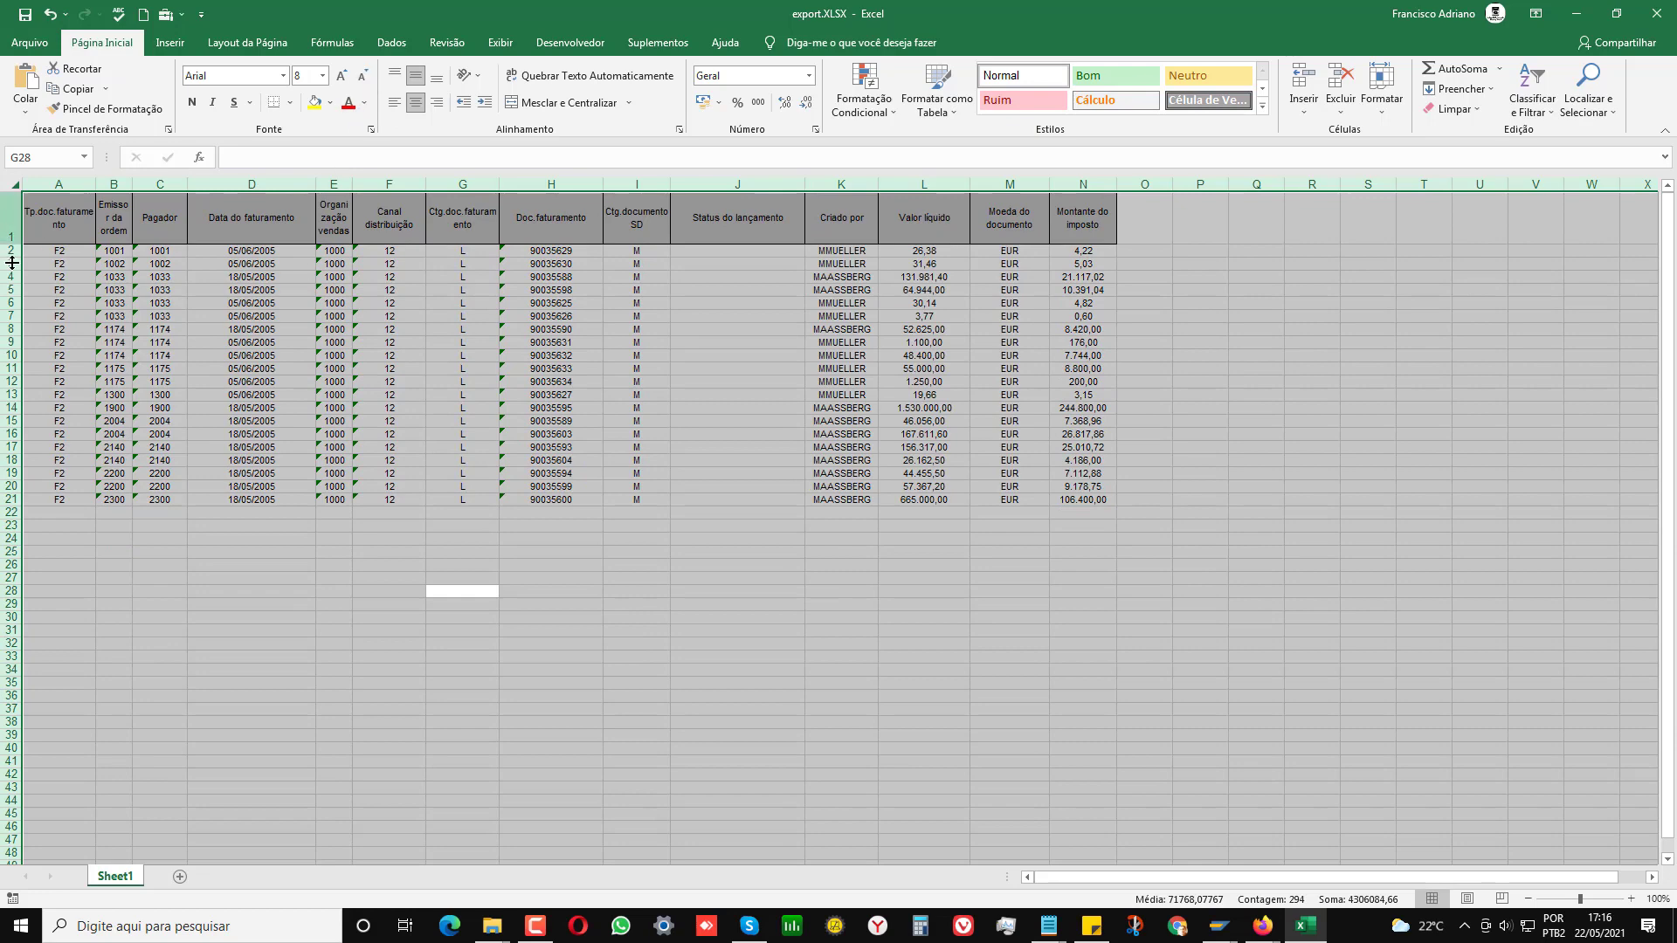
{"action": "left_click", "coordinate": [157, 368]}
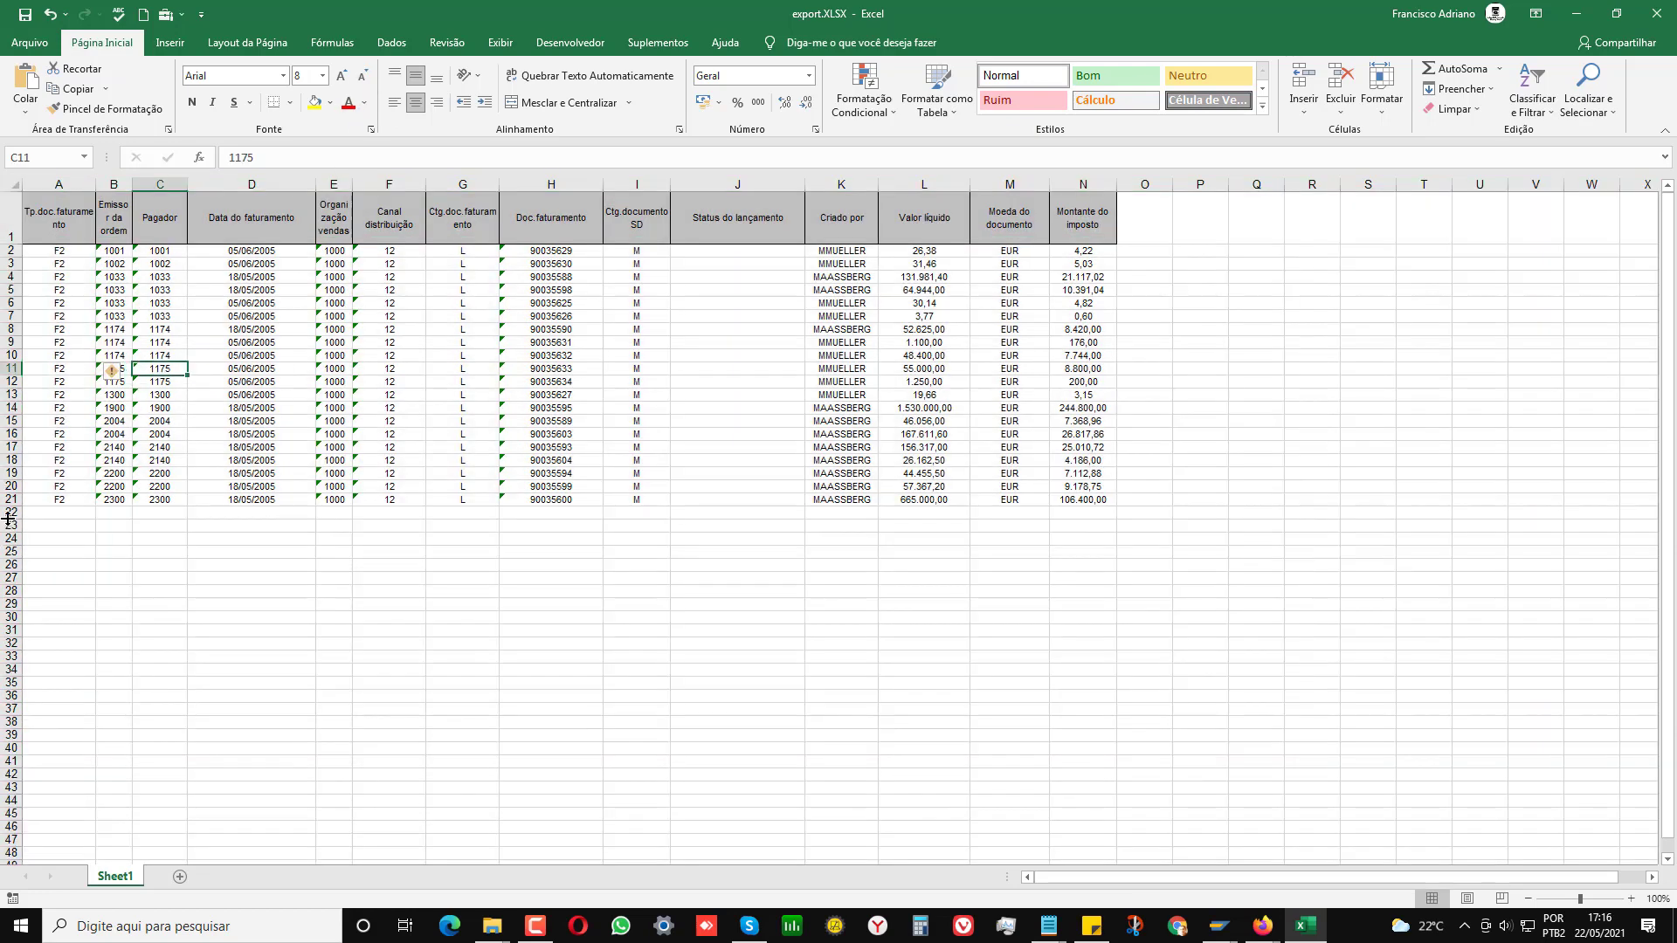
Set the height of rows 2 to 22 to 15 and slightly narrow column B.
{"action": "left_click_drag", "start_coordinate": [8, 516], "coordinate": [13, 254]}
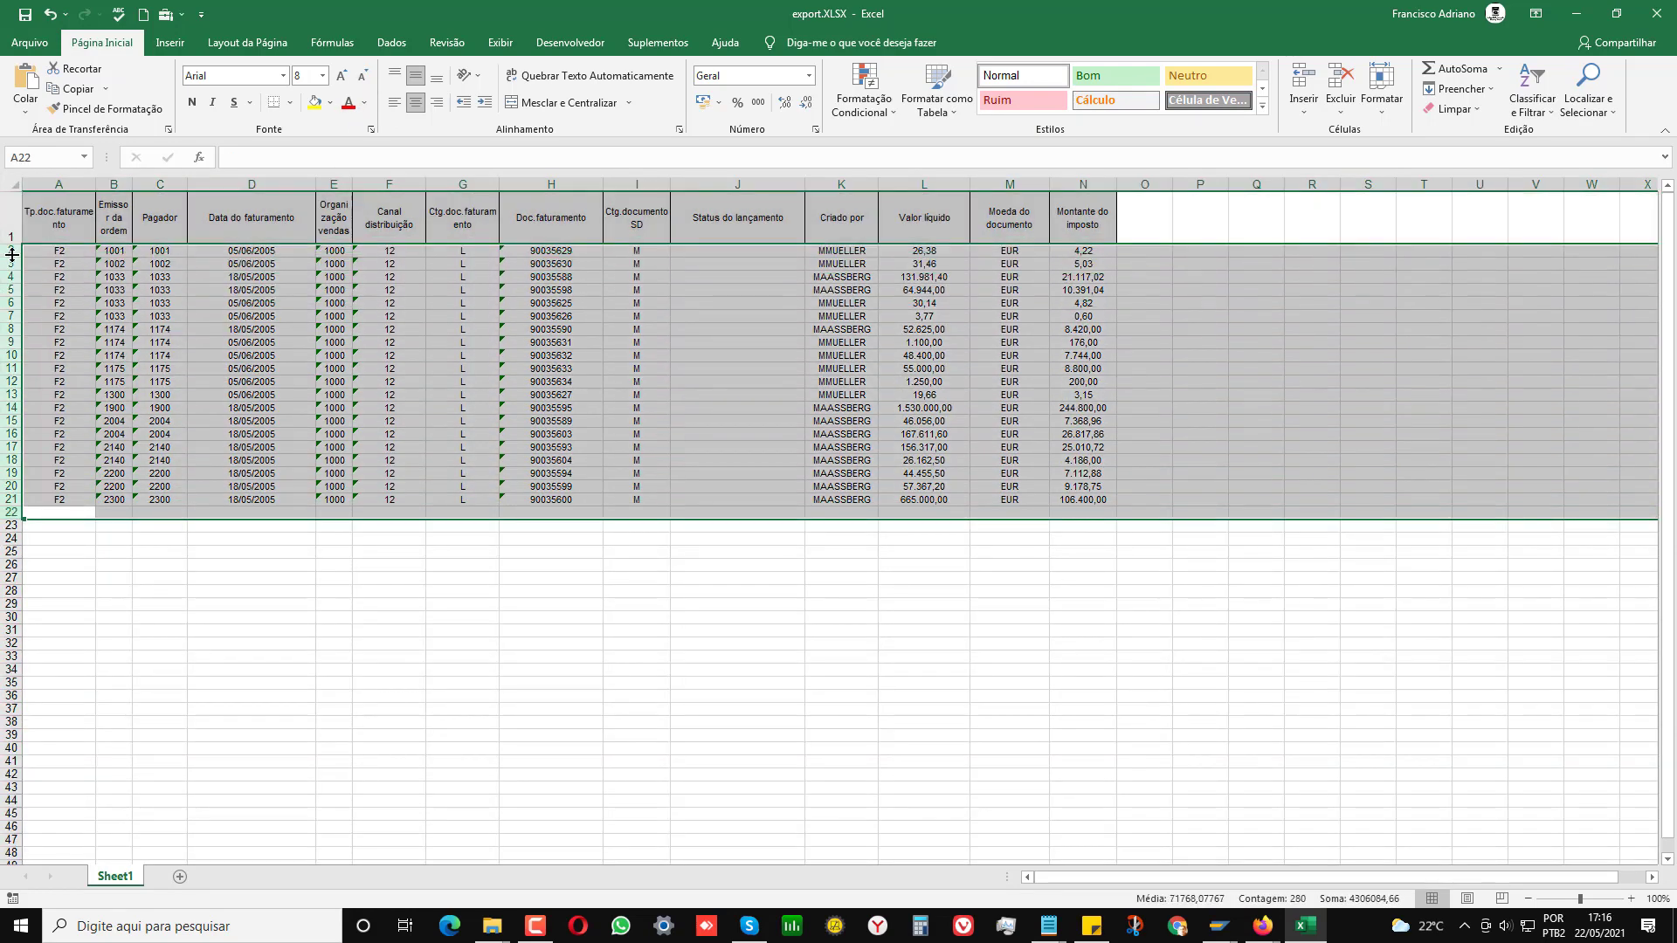
{"action": "right_click", "coordinate": [13, 253]}
{"action": "left_click", "coordinate": [65, 450]}
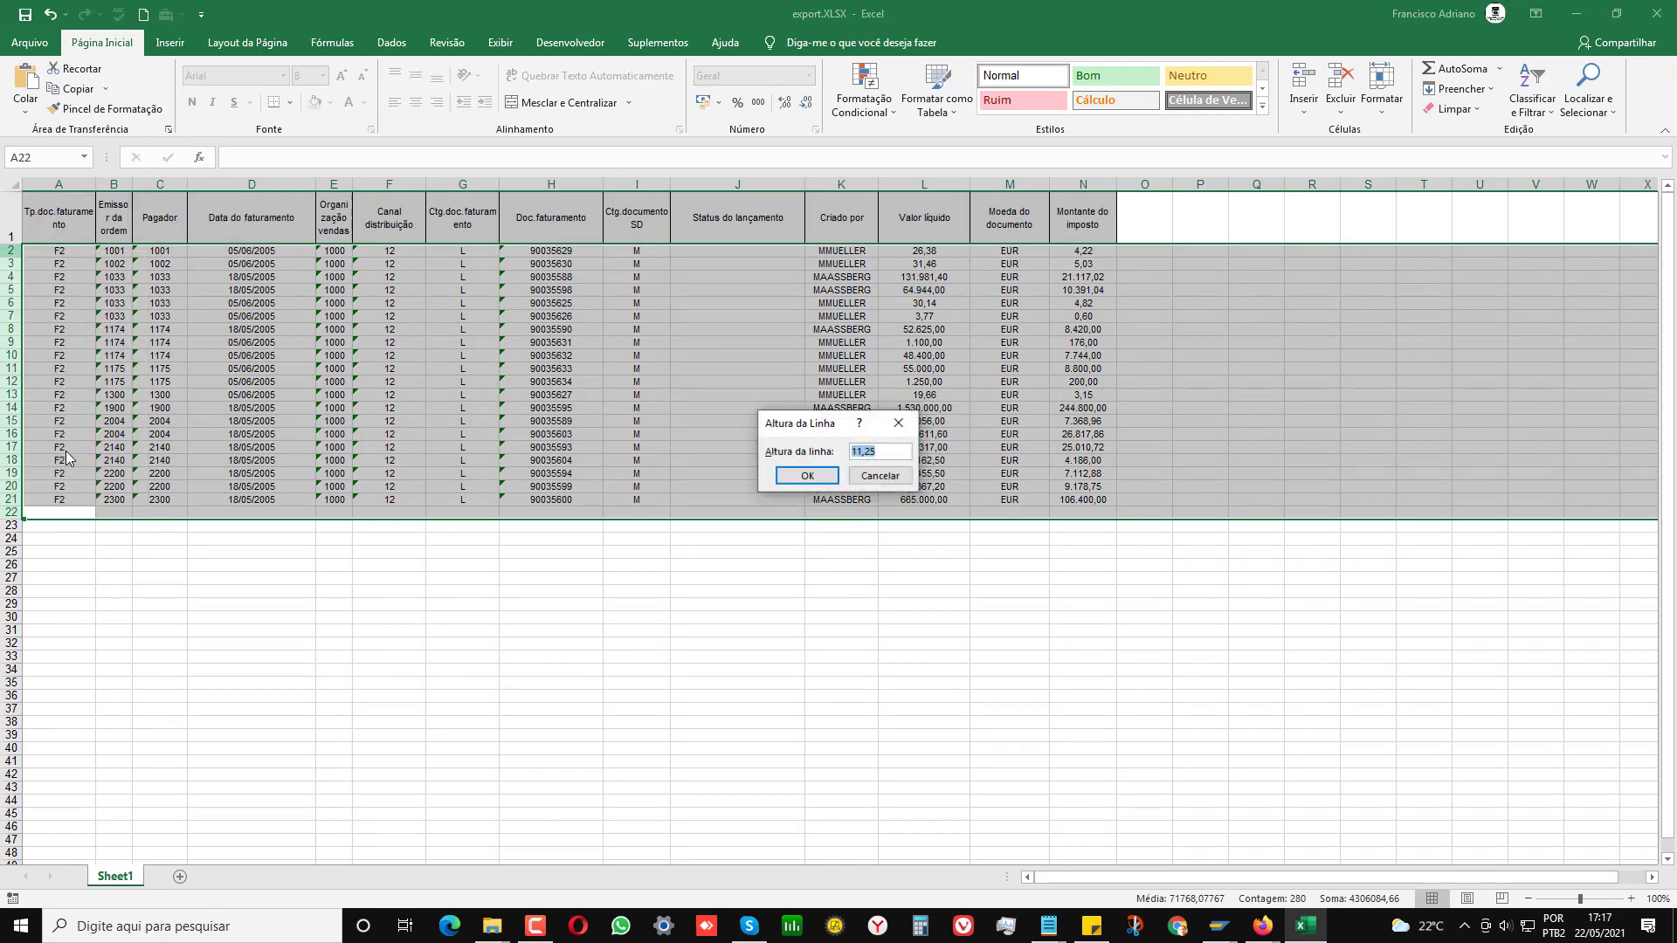
{"action": "type", "text": "15"}
{"action": "key", "text": "Return"}
{"action": "left_click", "coordinate": [436, 712]}
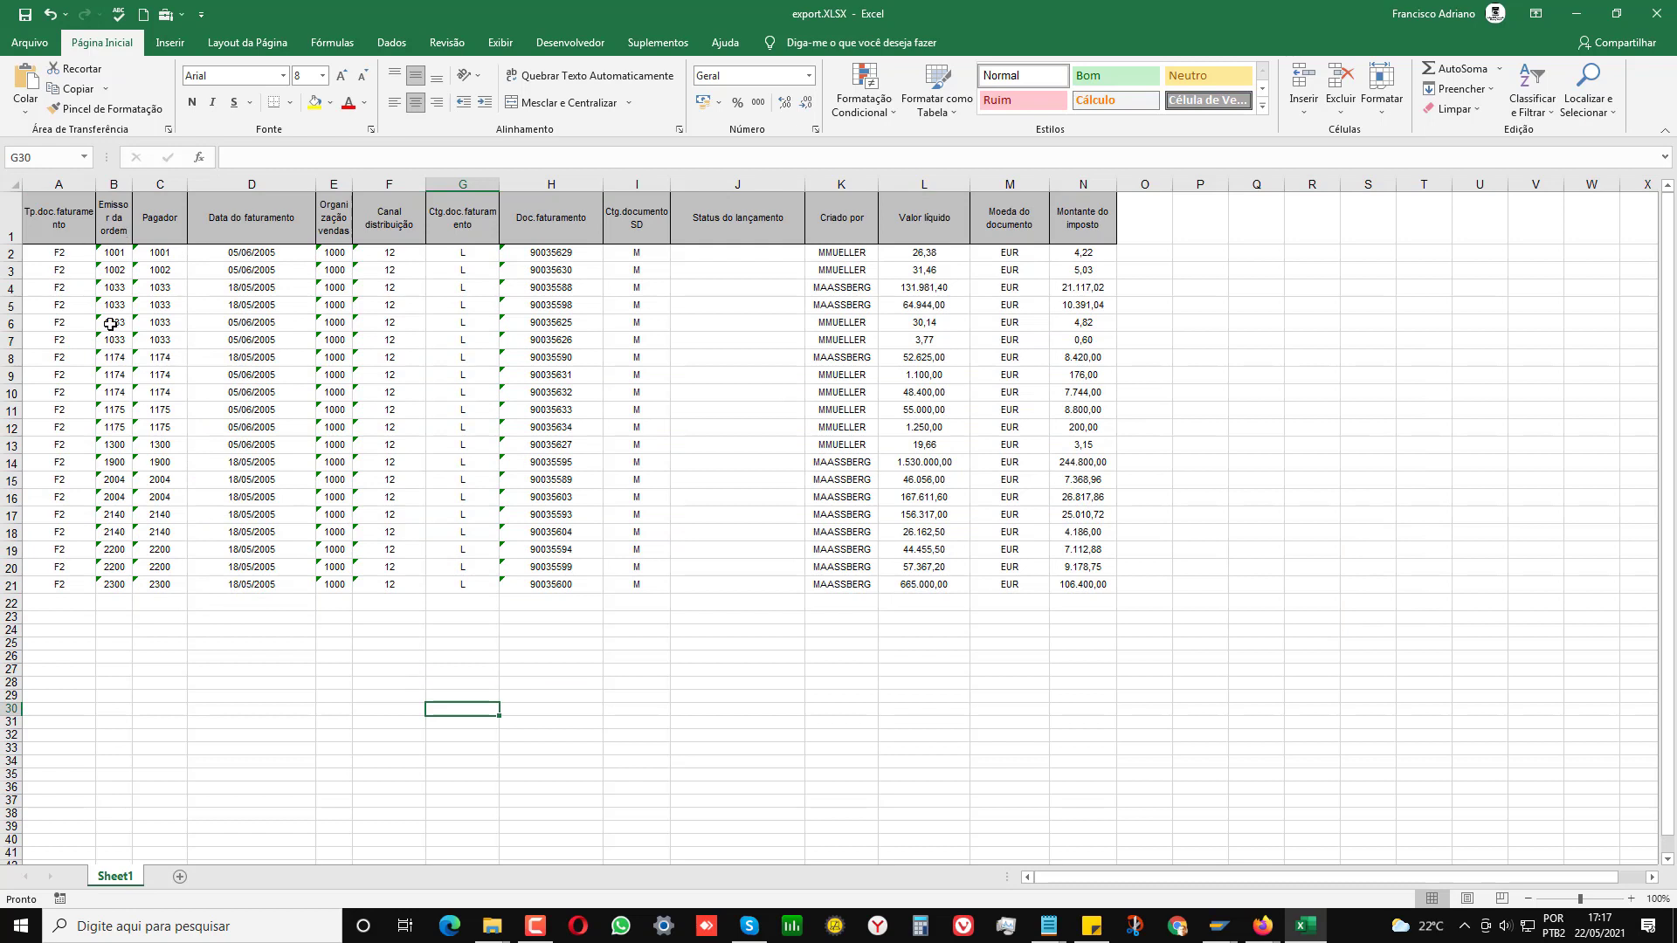
{"action": "left_click_drag", "start_coordinate": [131, 185], "coordinate": [130, 184]}
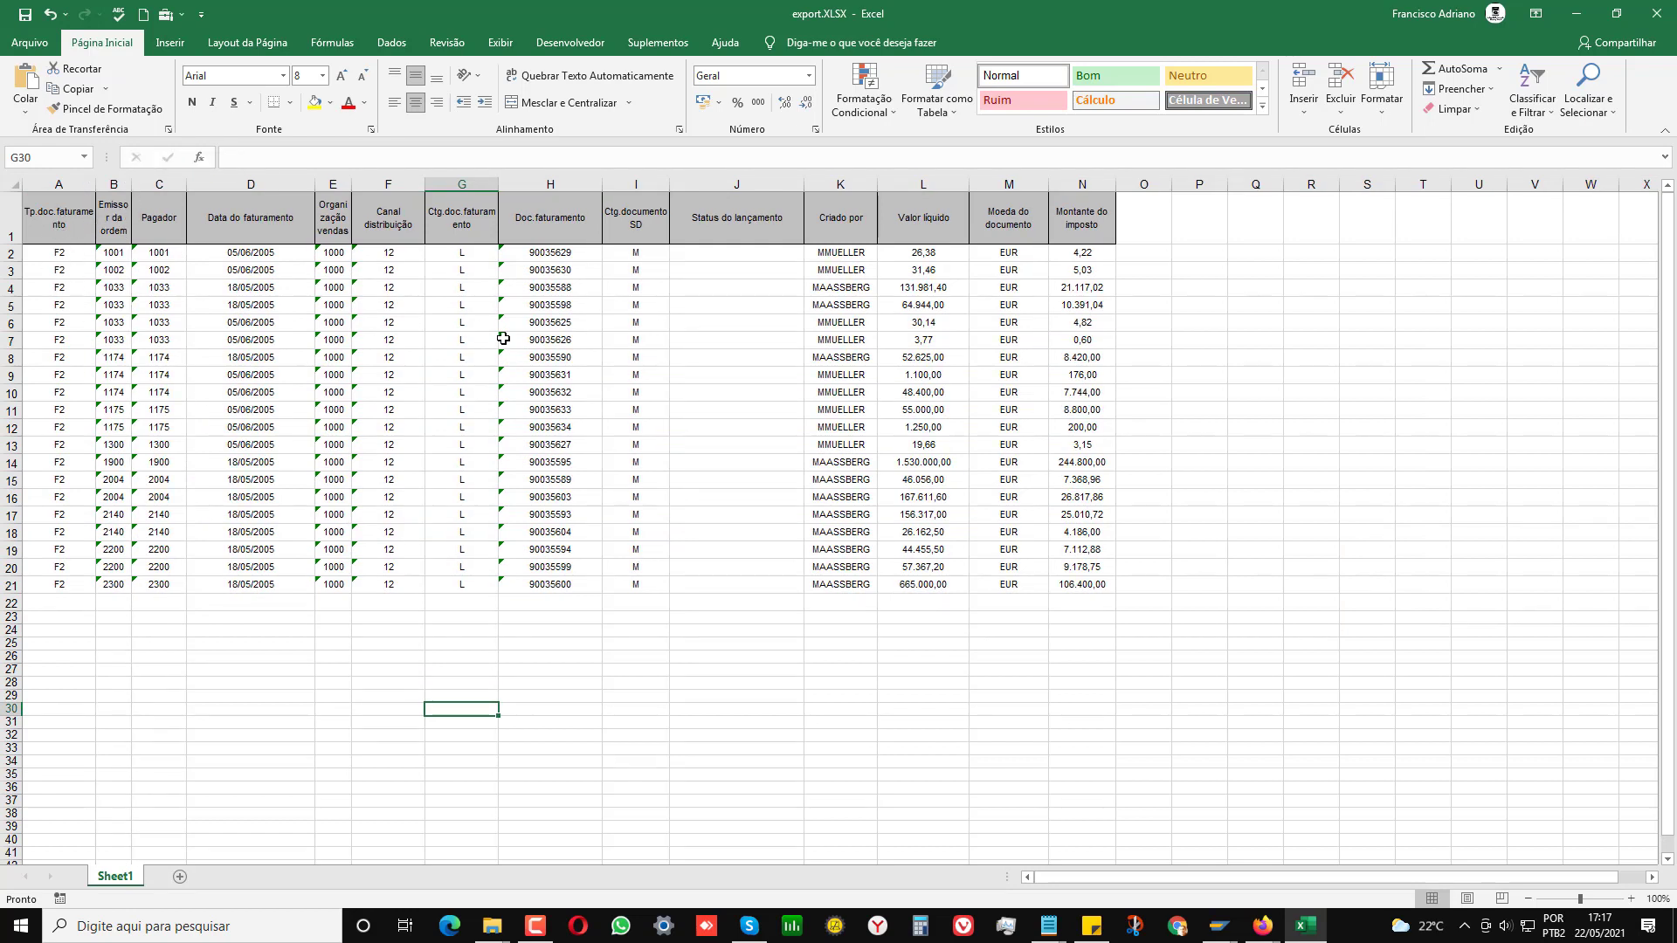
Total the Valor líquido column in cell L22 with the formula =SOMA(L2:L21).
{"action": "left_click_drag", "start_coordinate": [543, 252], "coordinate": [510, 597]}
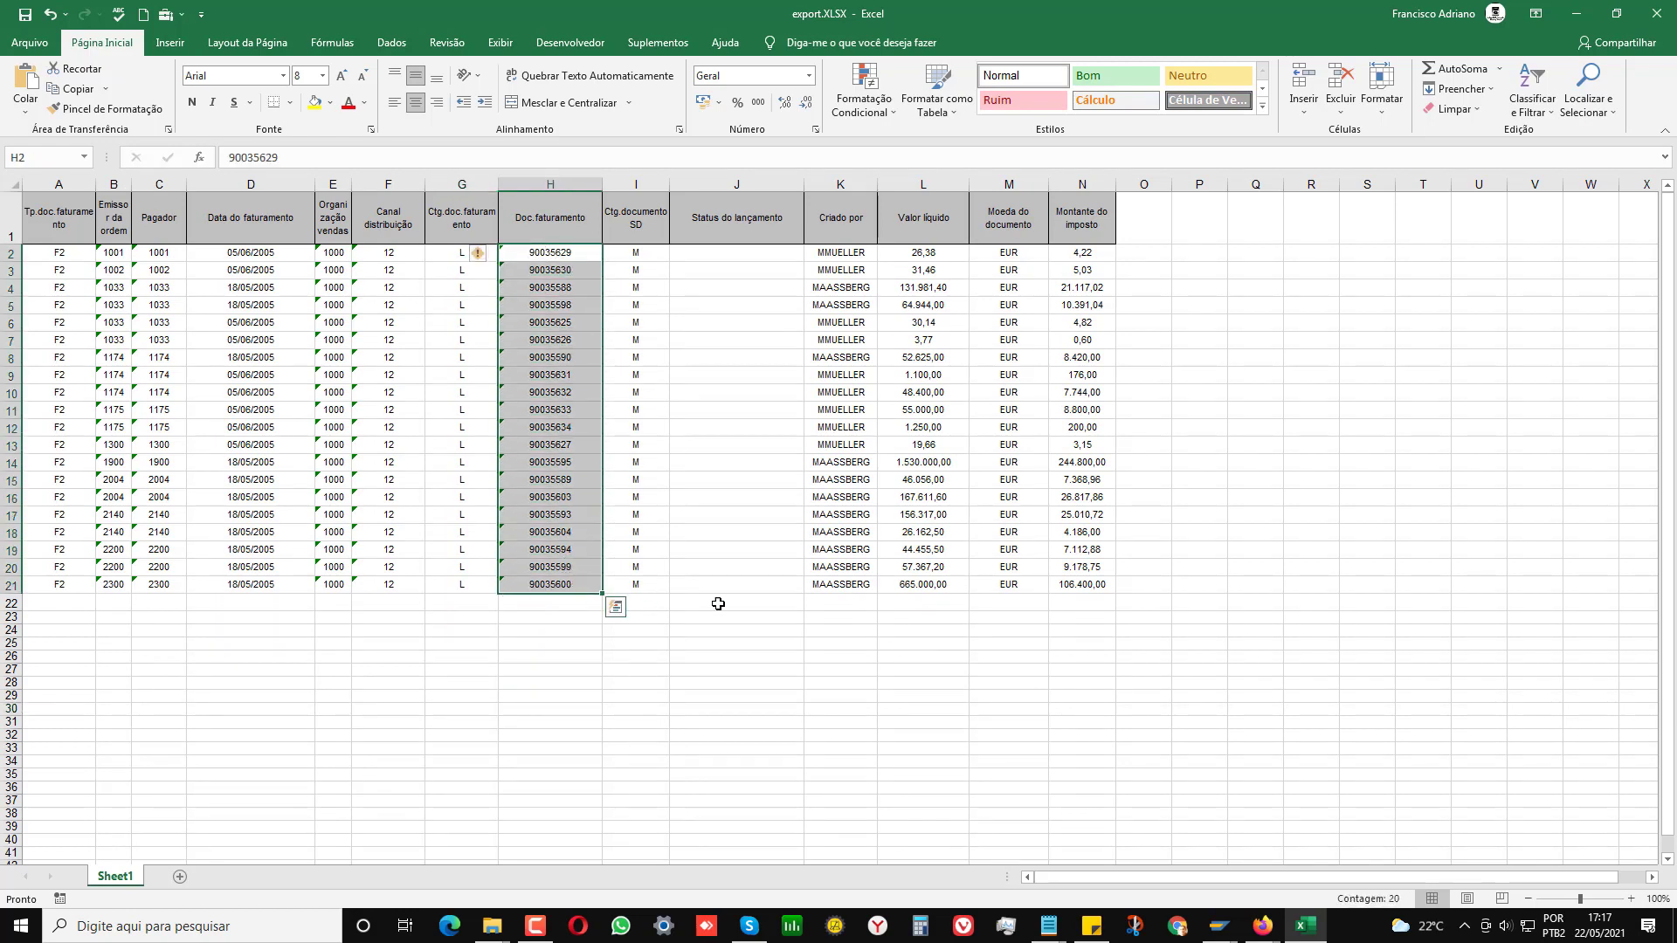
{"action": "left_click_drag", "start_coordinate": [904, 252], "coordinate": [932, 580]}
{"action": "left_click", "coordinate": [926, 604]}
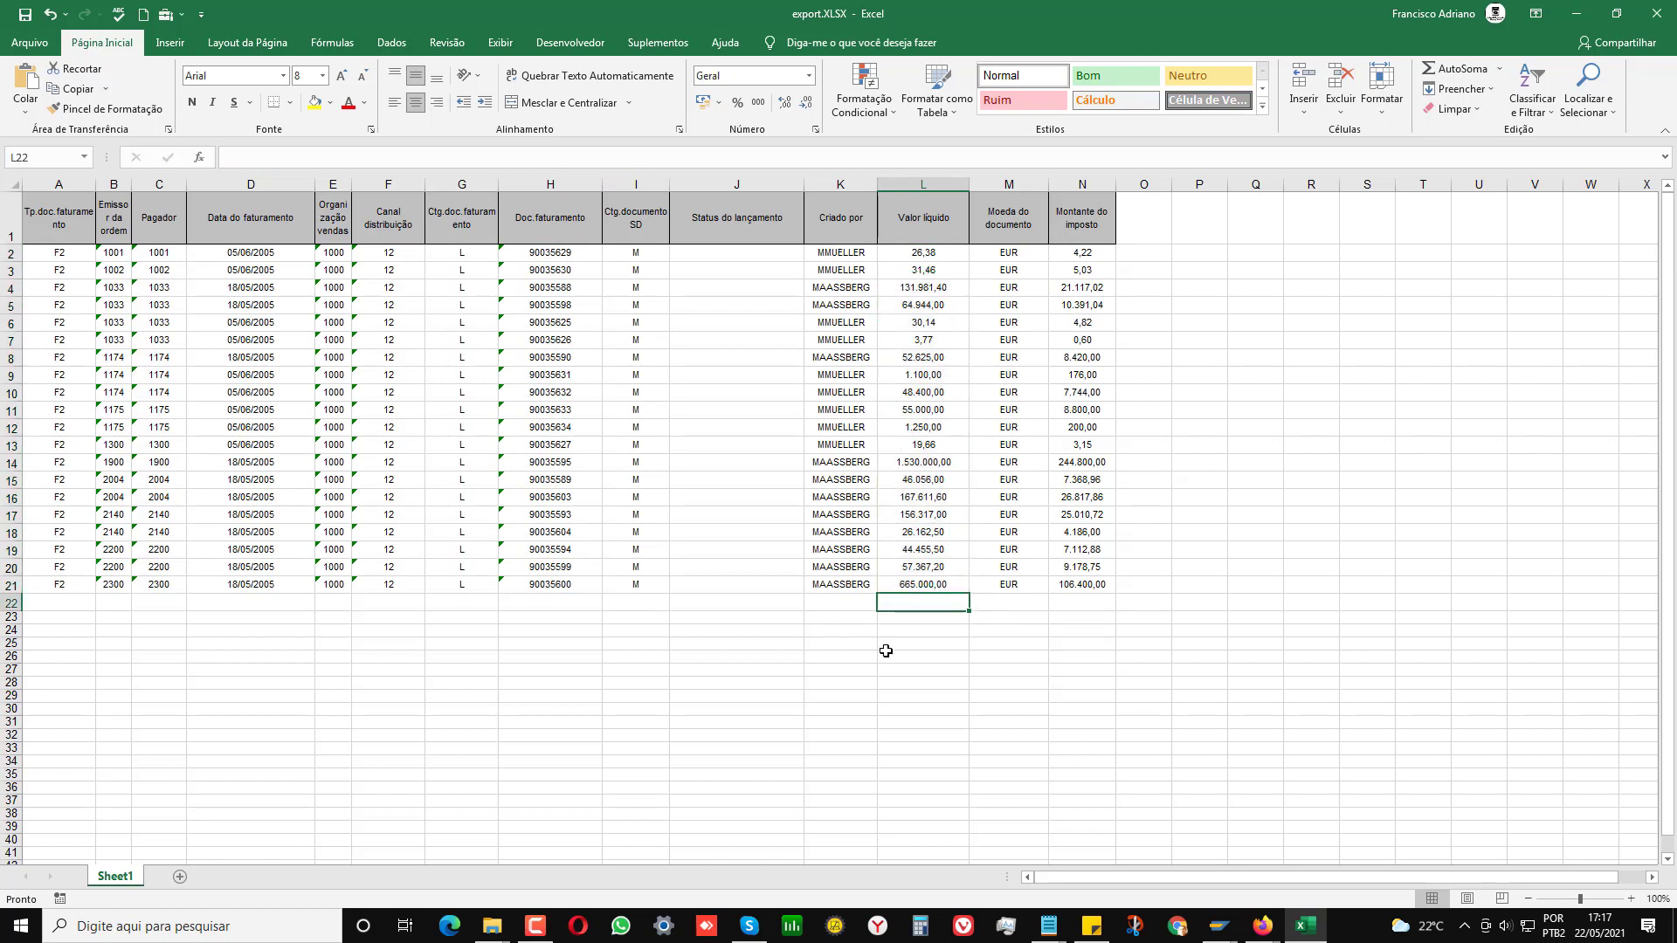
{"action": "type", "text": "=SOMA"}
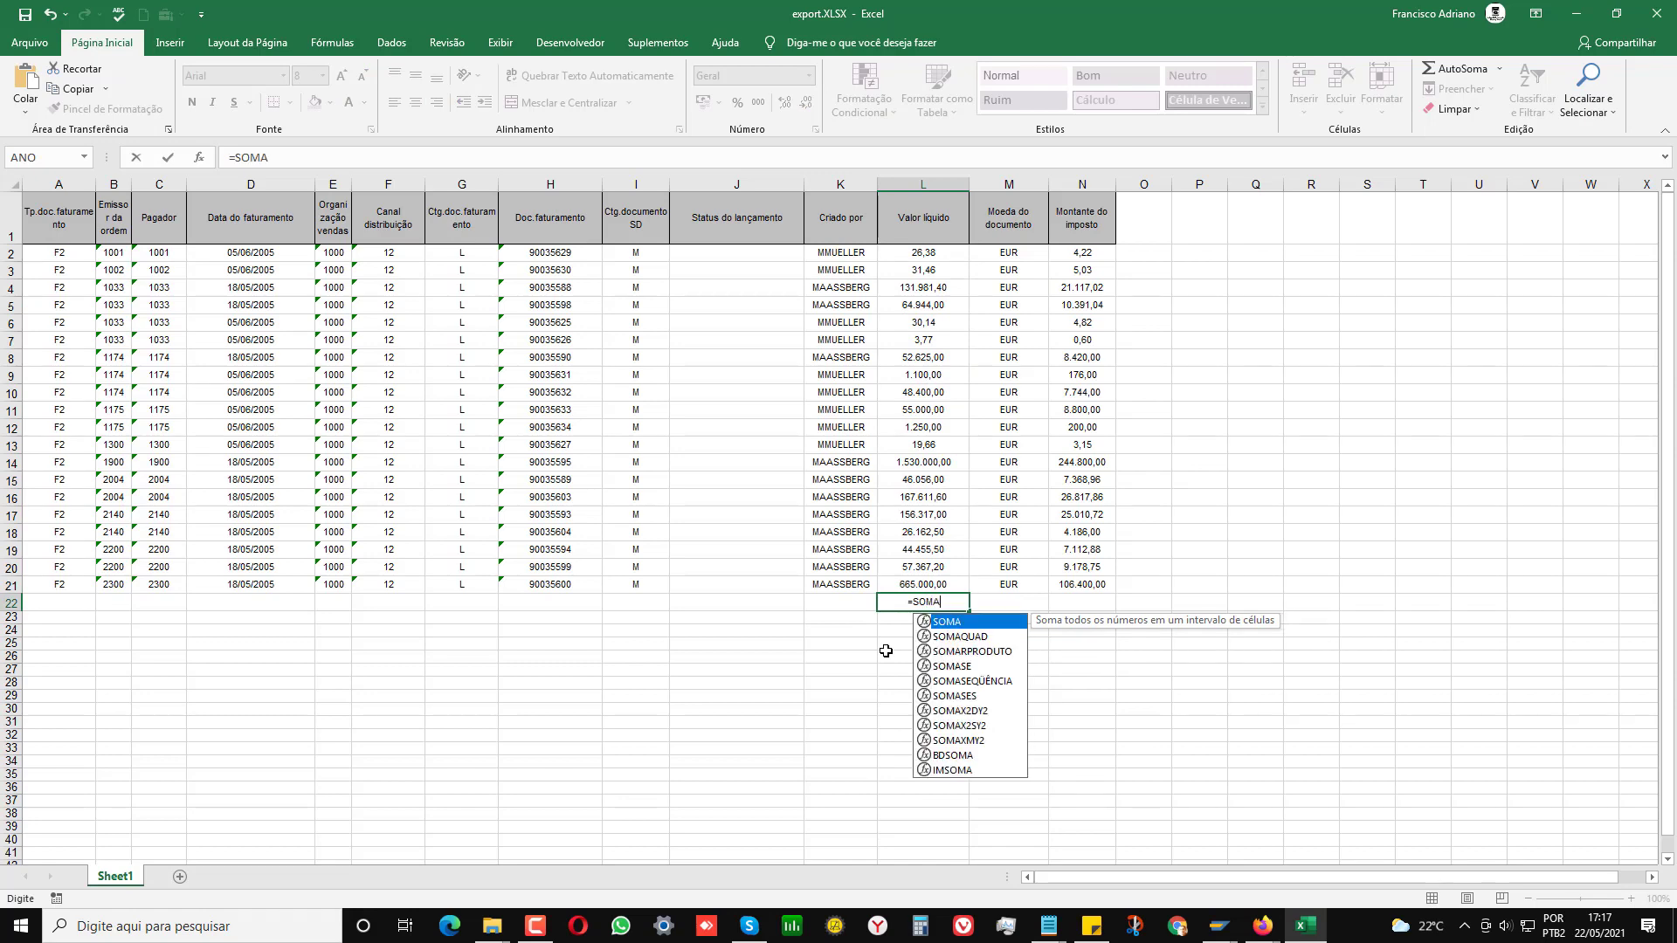
{"action": "double_click", "coordinate": [946, 623]}
{"action": "left_click_drag", "start_coordinate": [926, 583], "coordinate": [903, 246]}
{"action": "key", "text": "Return"}
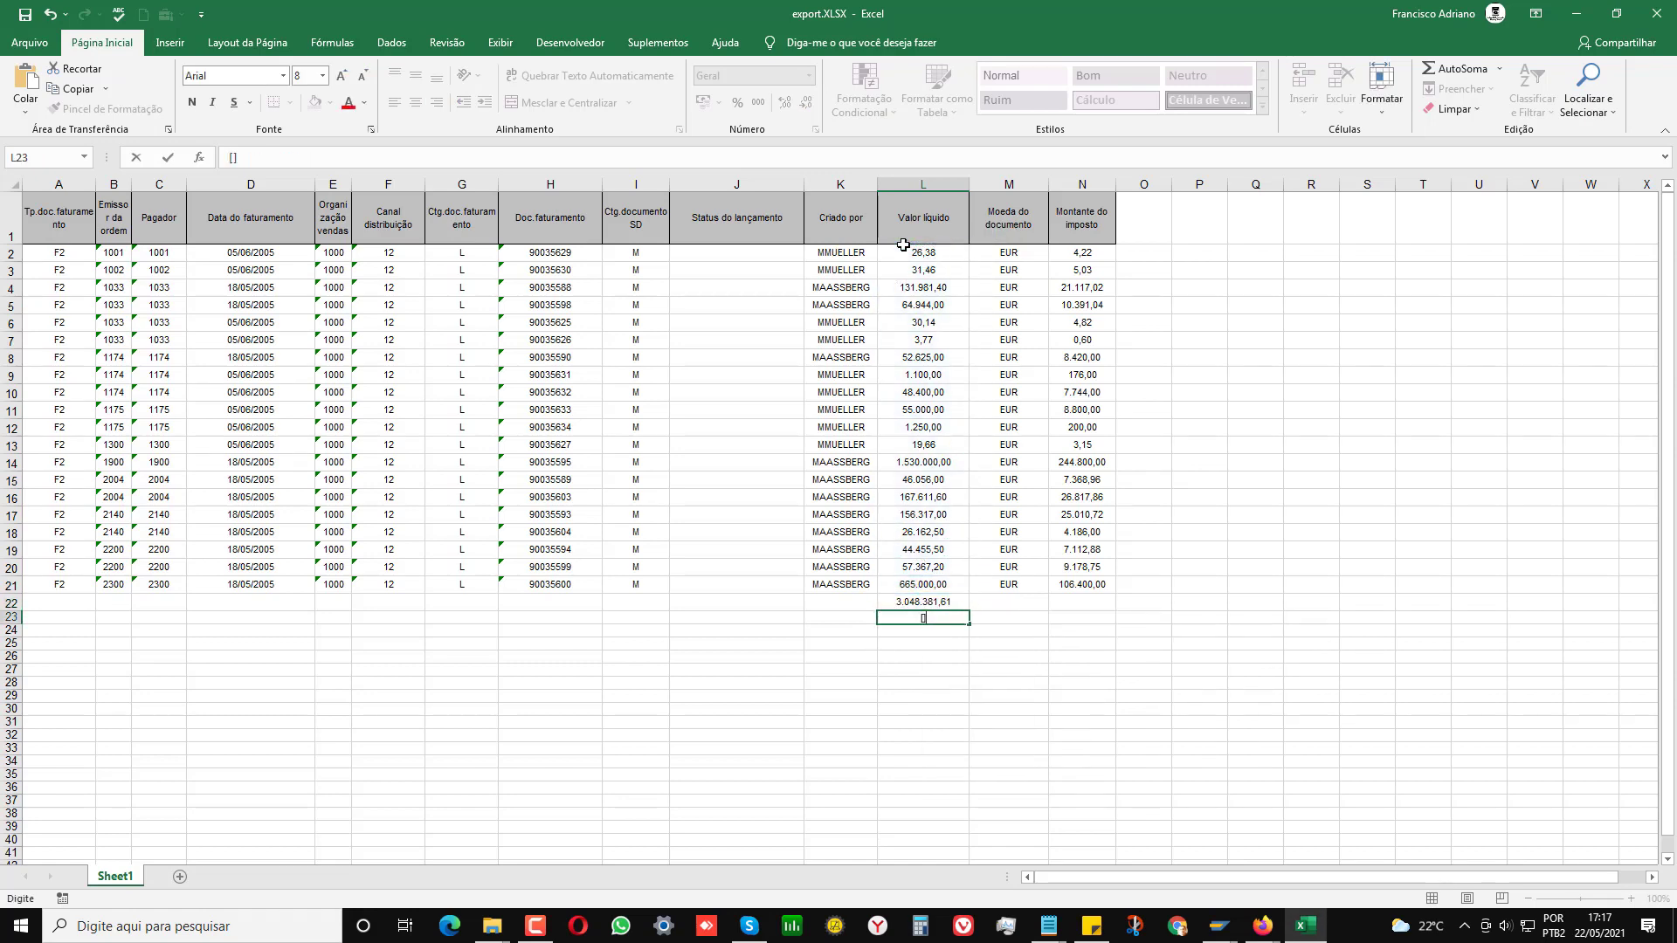
{"action": "key", "text": "Escape"}
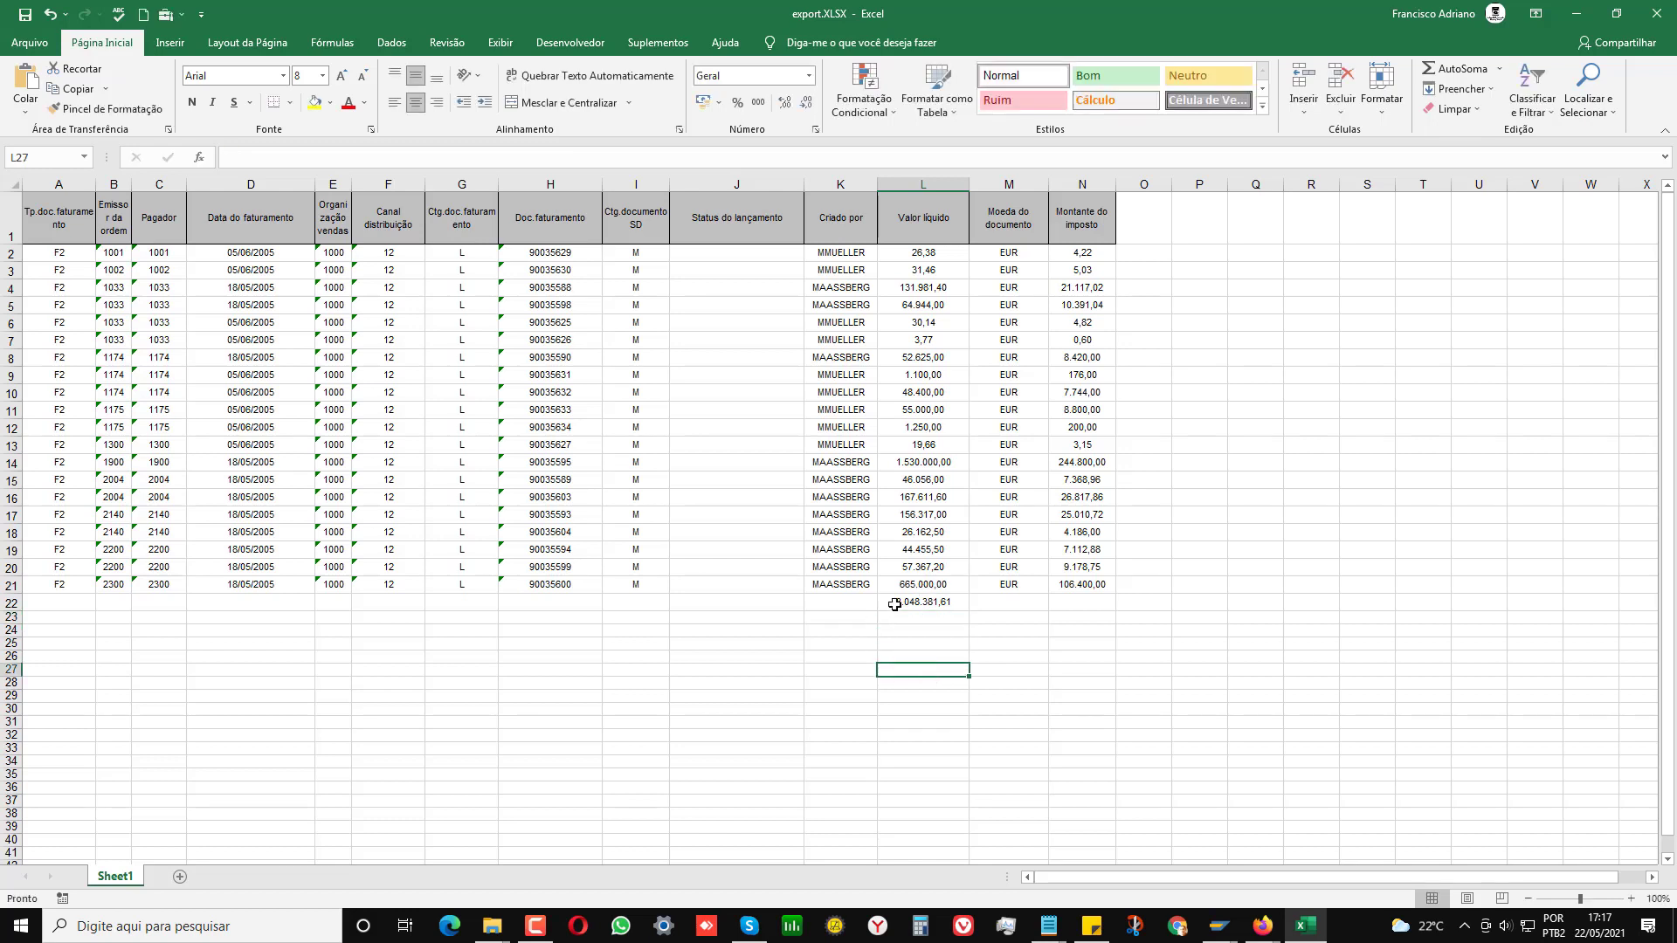
{"action": "key", "text": "Up"}
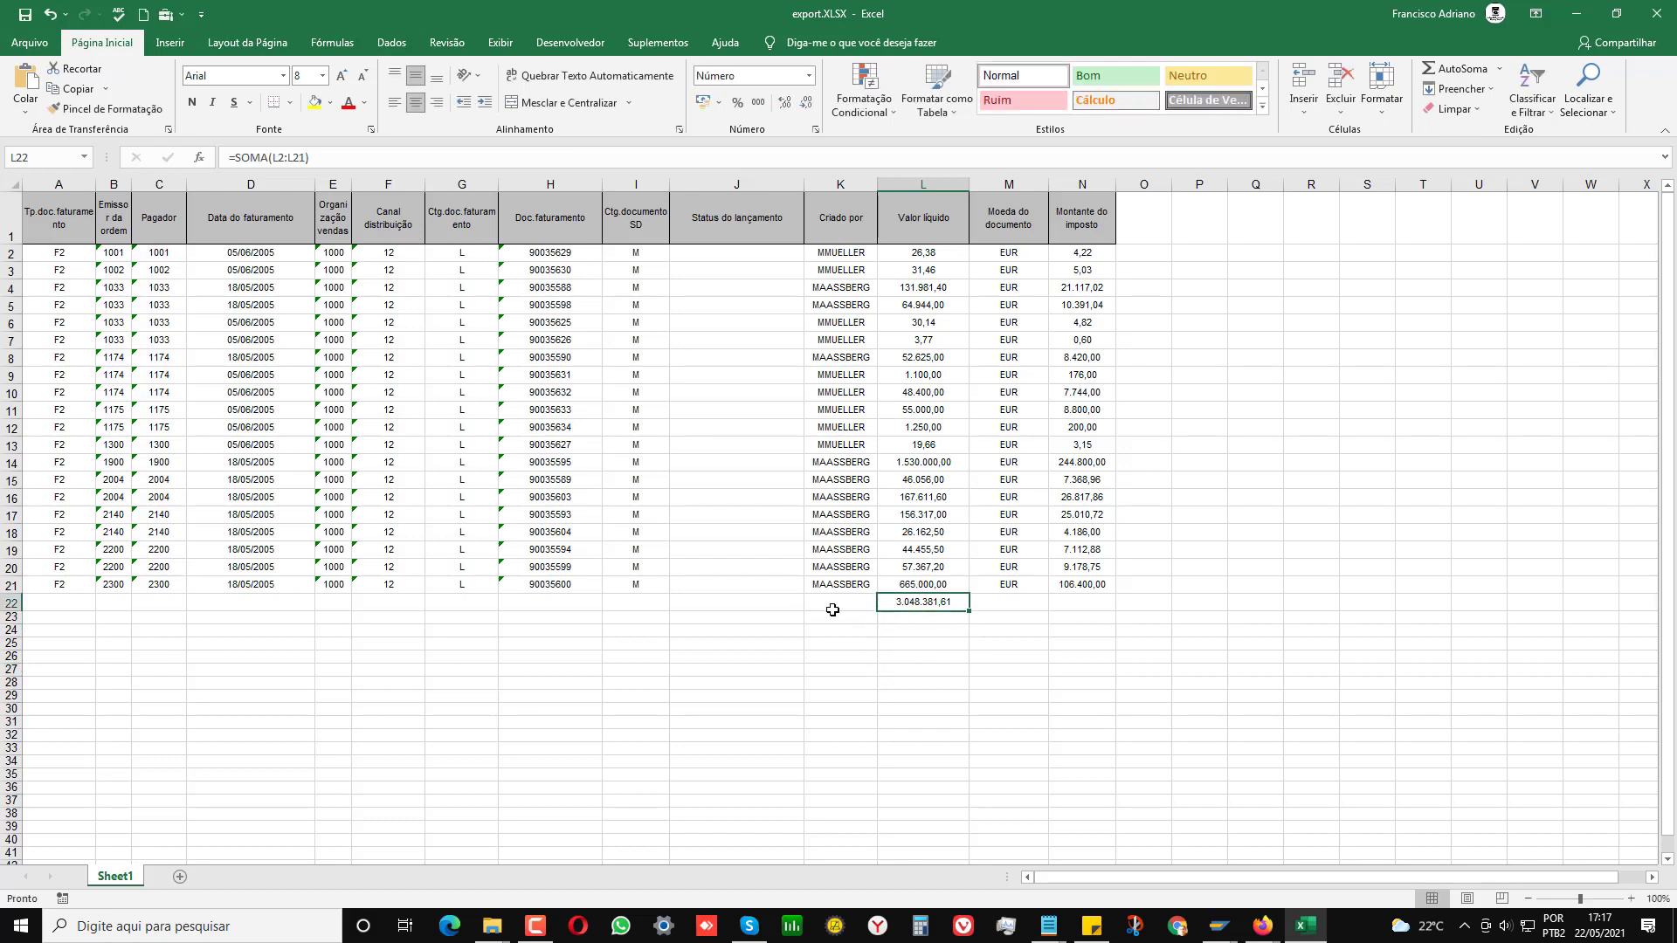
Set the height of row 23, just below the total, to 15.
{"action": "left_click", "coordinate": [922, 622]}
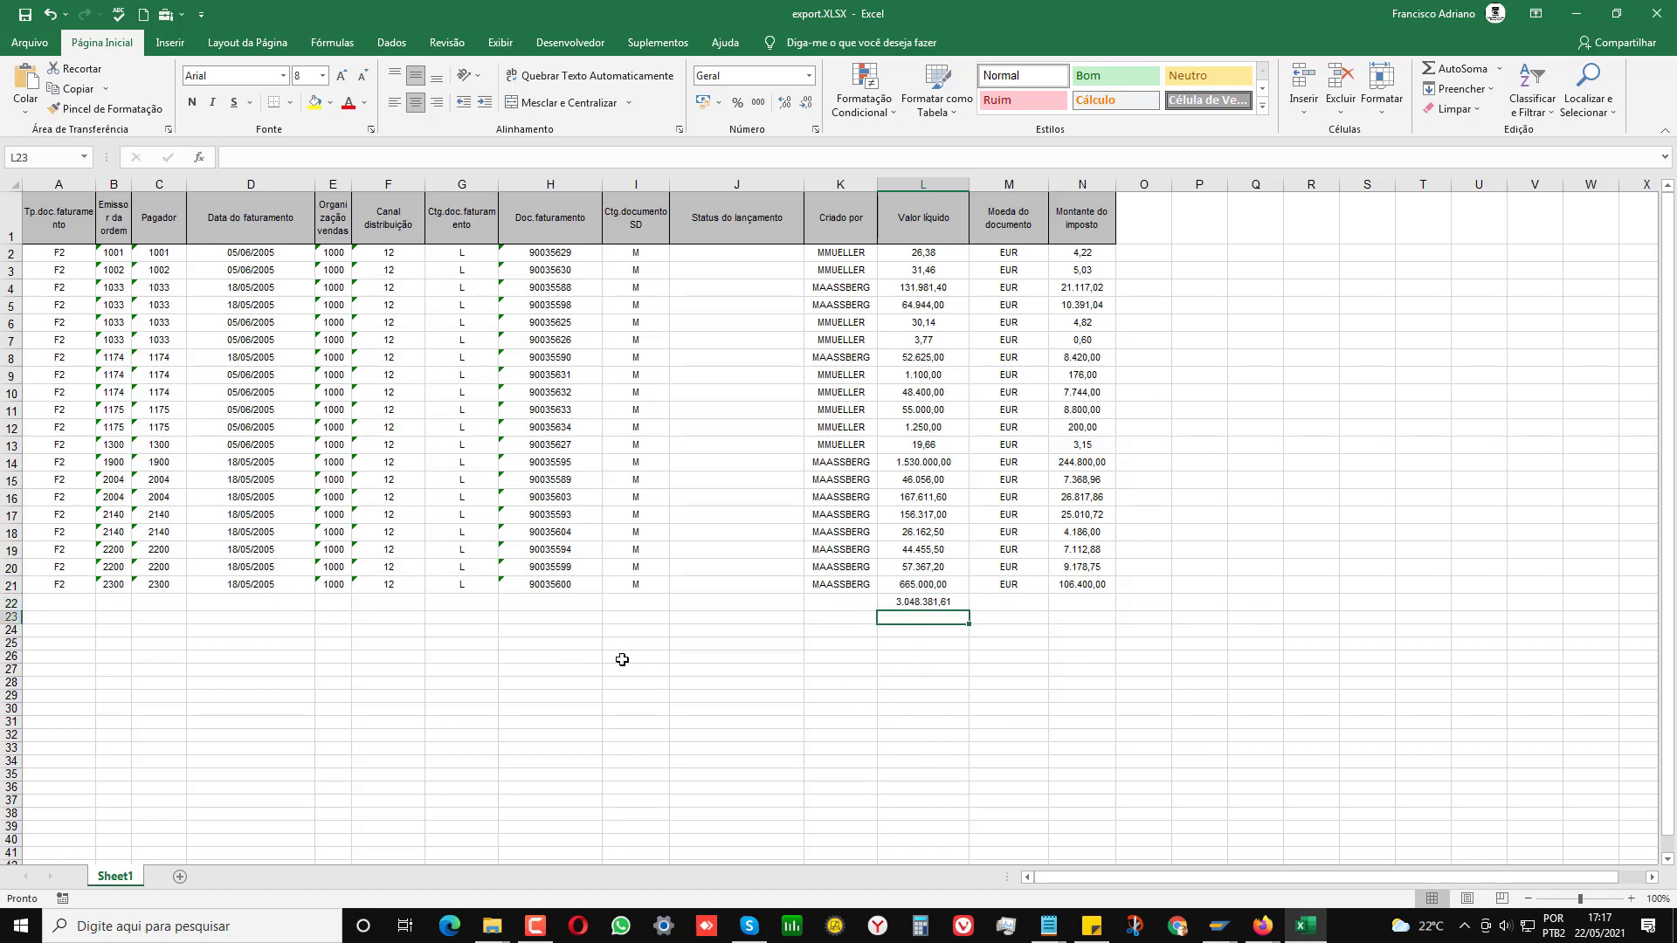
{"action": "right_click", "coordinate": [10, 617]}
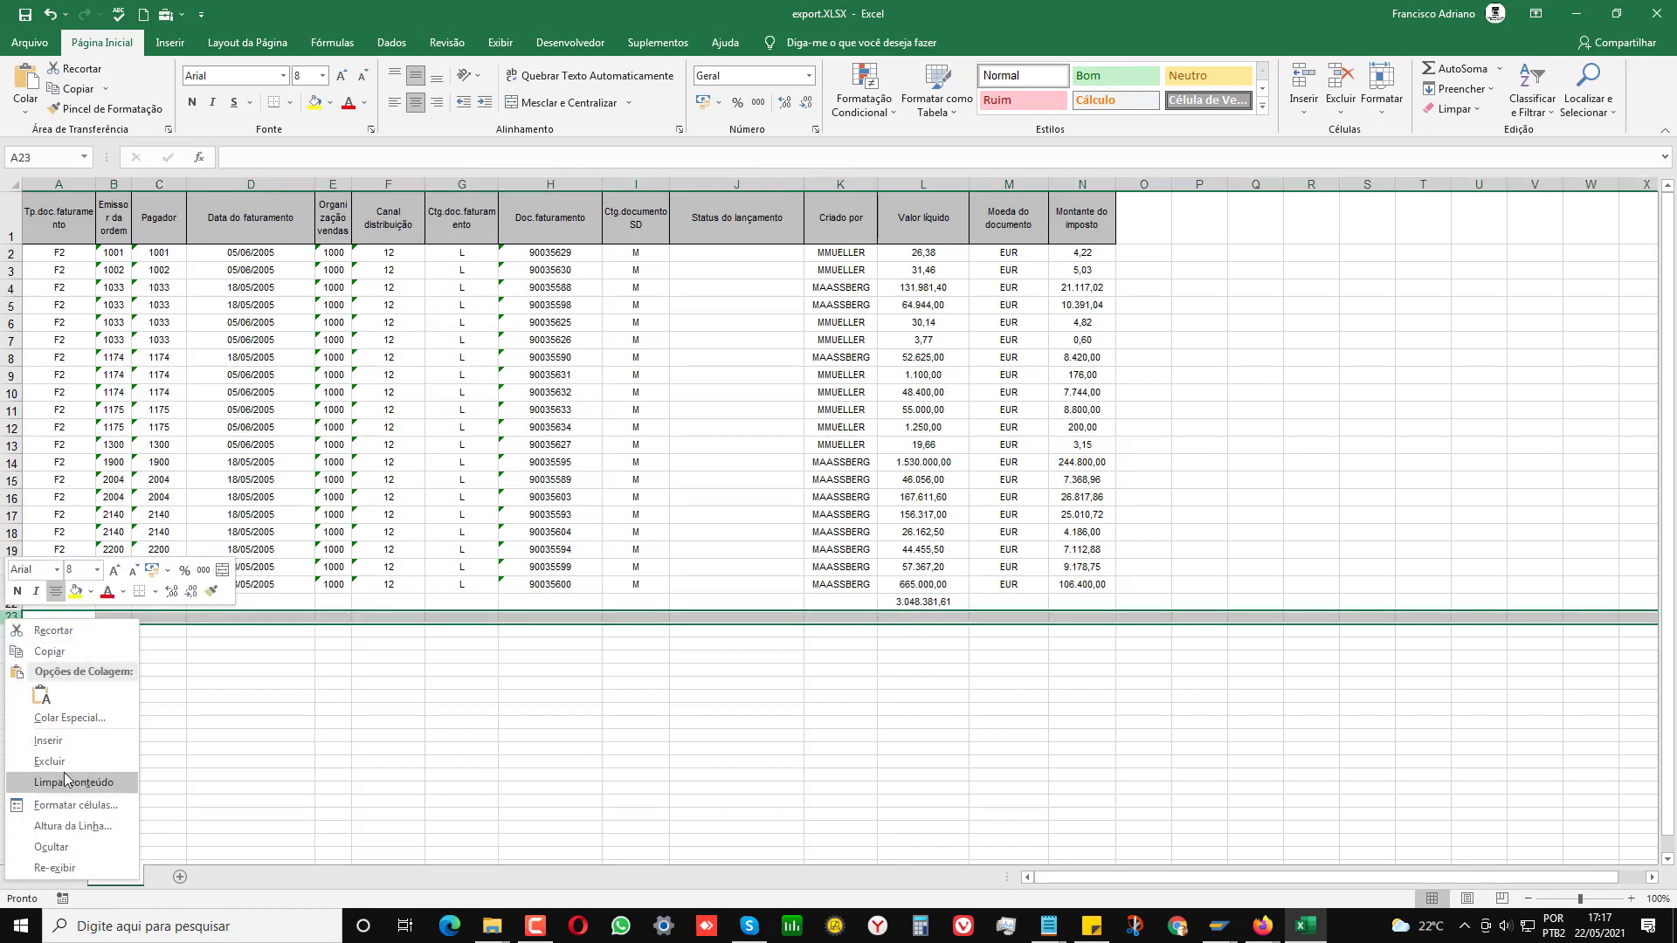
{"action": "left_click", "coordinate": [72, 826]}
{"action": "type", "text": "15"}
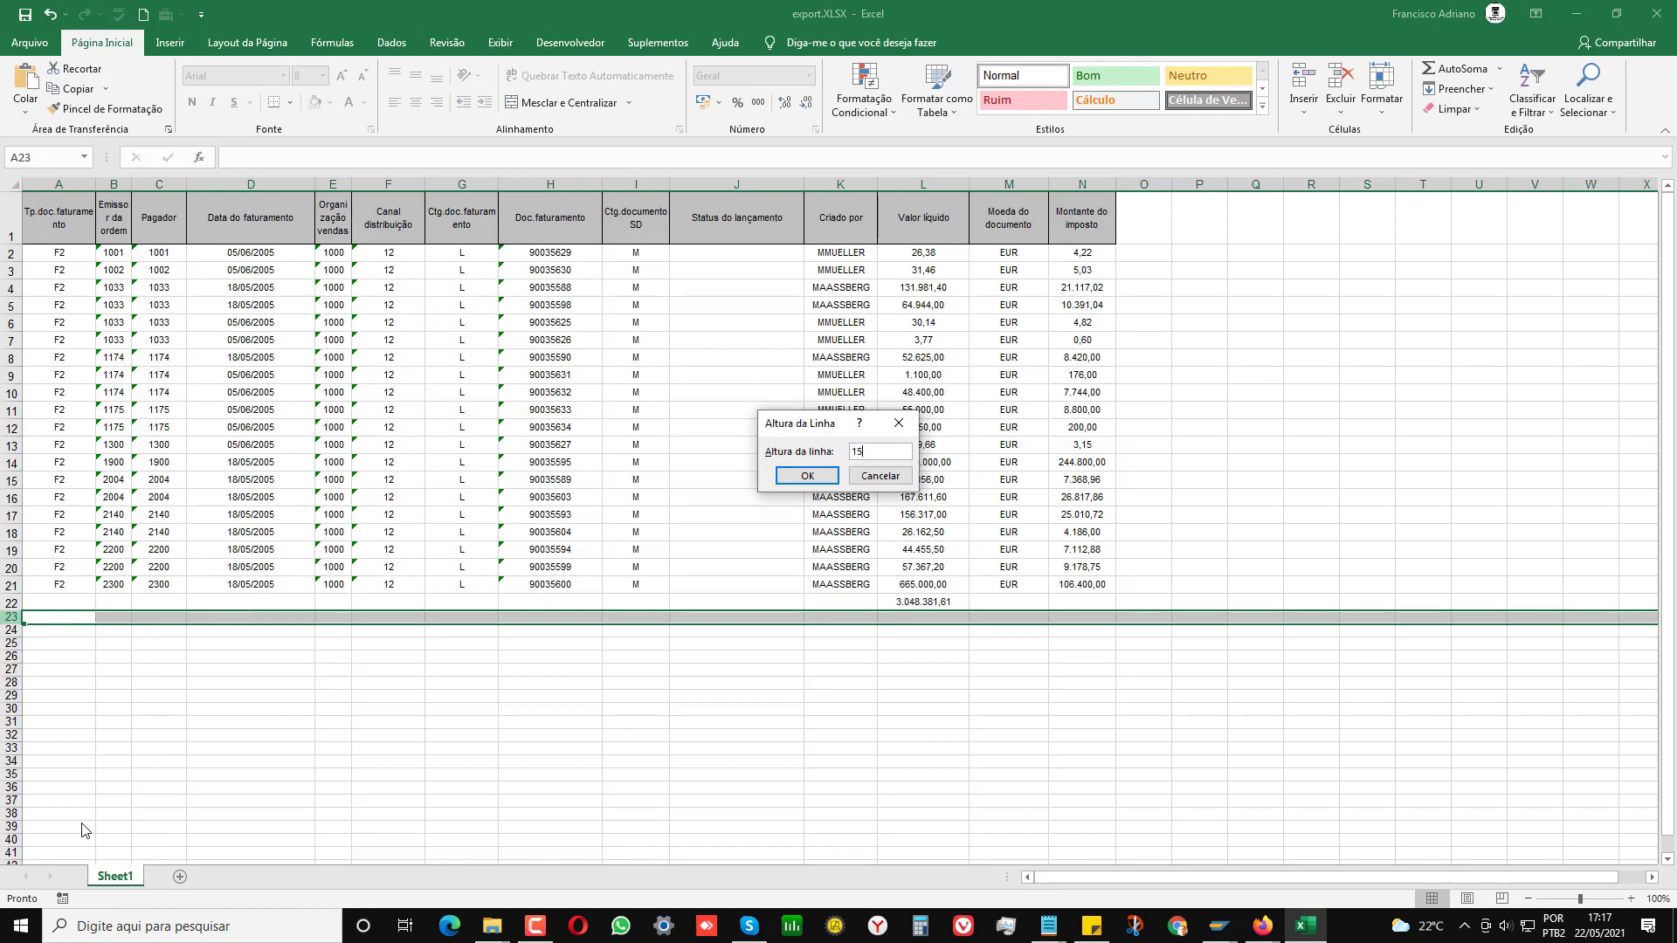
{"action": "key", "text": "Return"}
{"action": "left_click", "coordinate": [900, 653]}
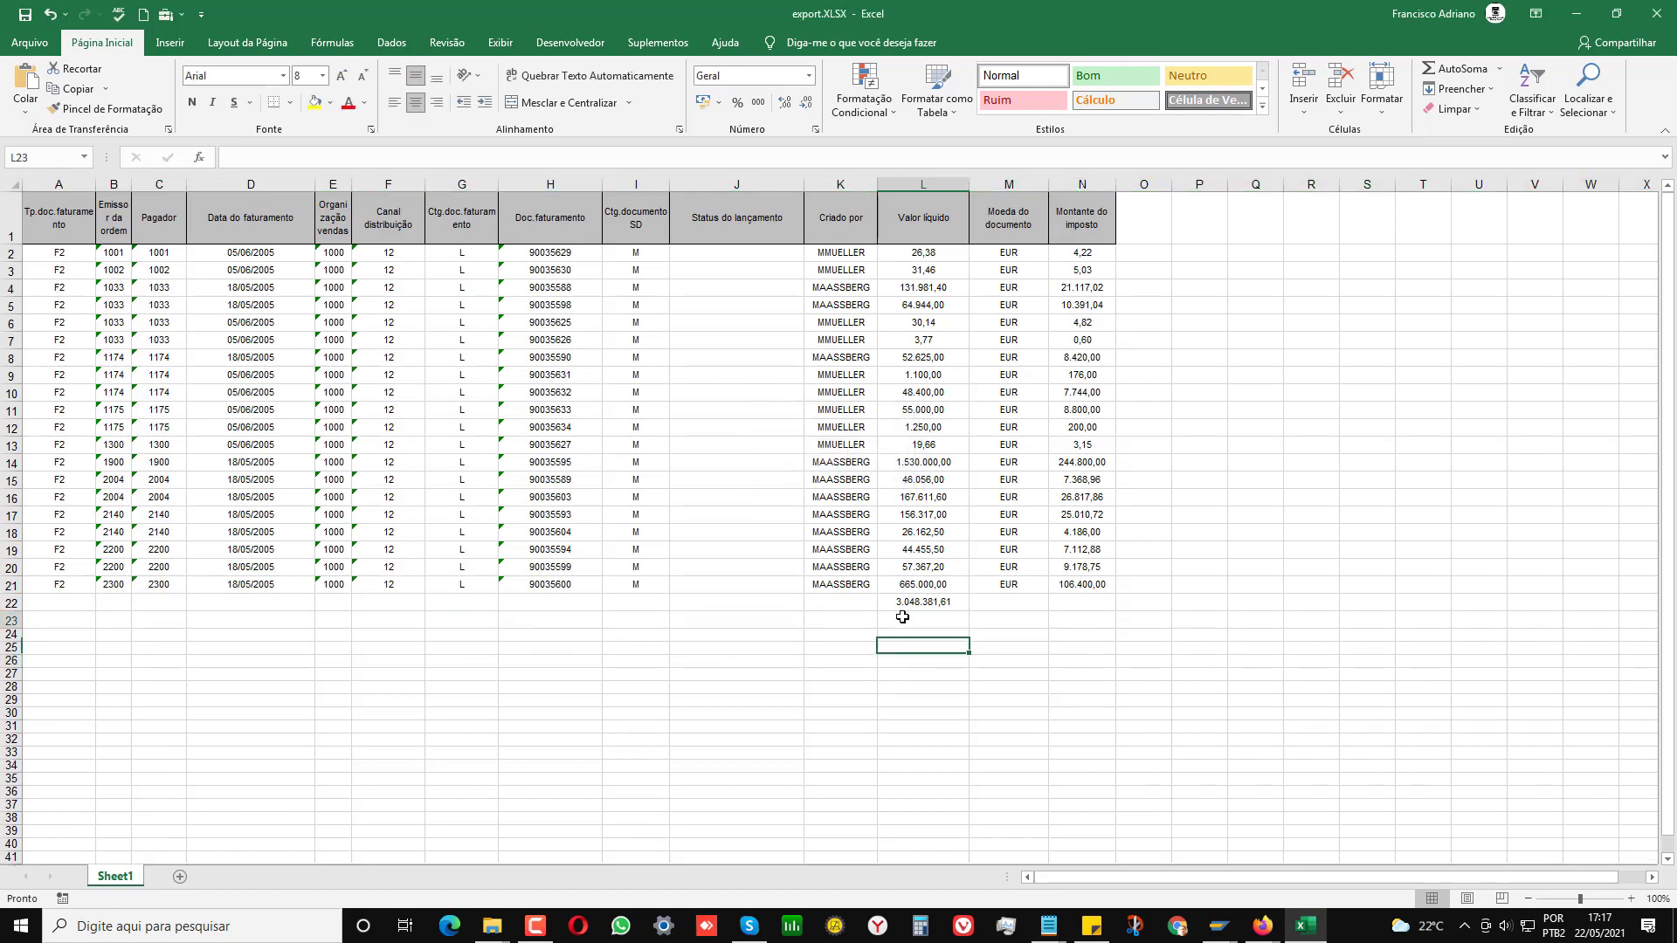
Count the Valor líquido entries in cell L23 with the formula =CONT.NÚM(L2:L21).
{"action": "type", "text": "=CONT"}
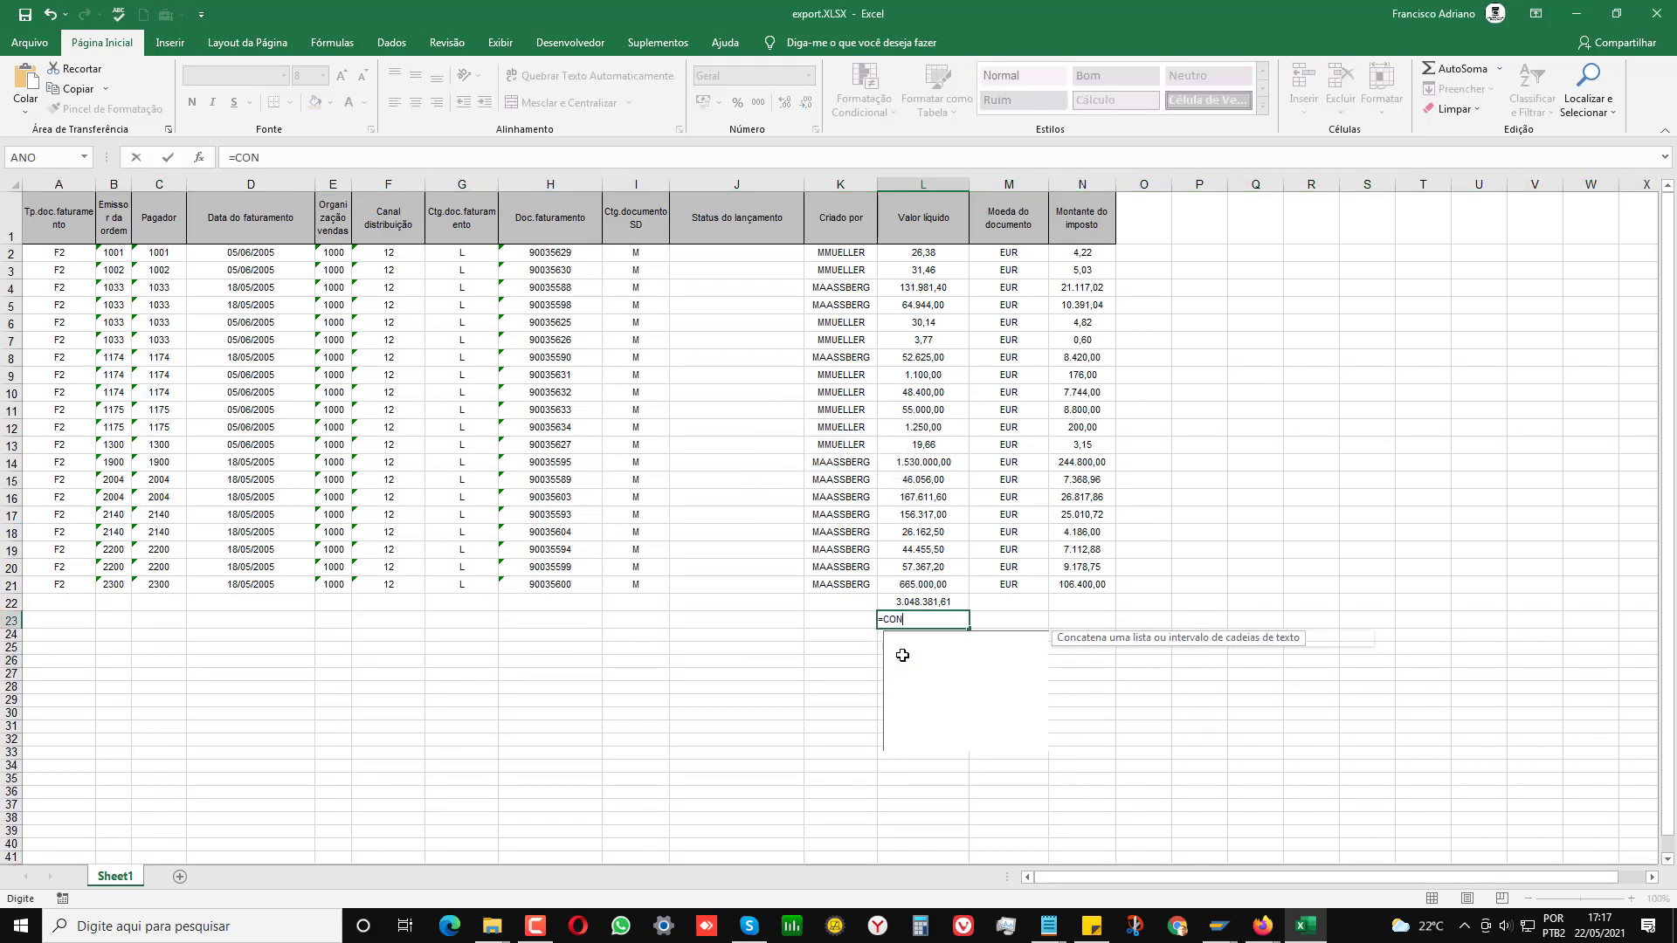
{"action": "double_click", "coordinate": [954, 640]}
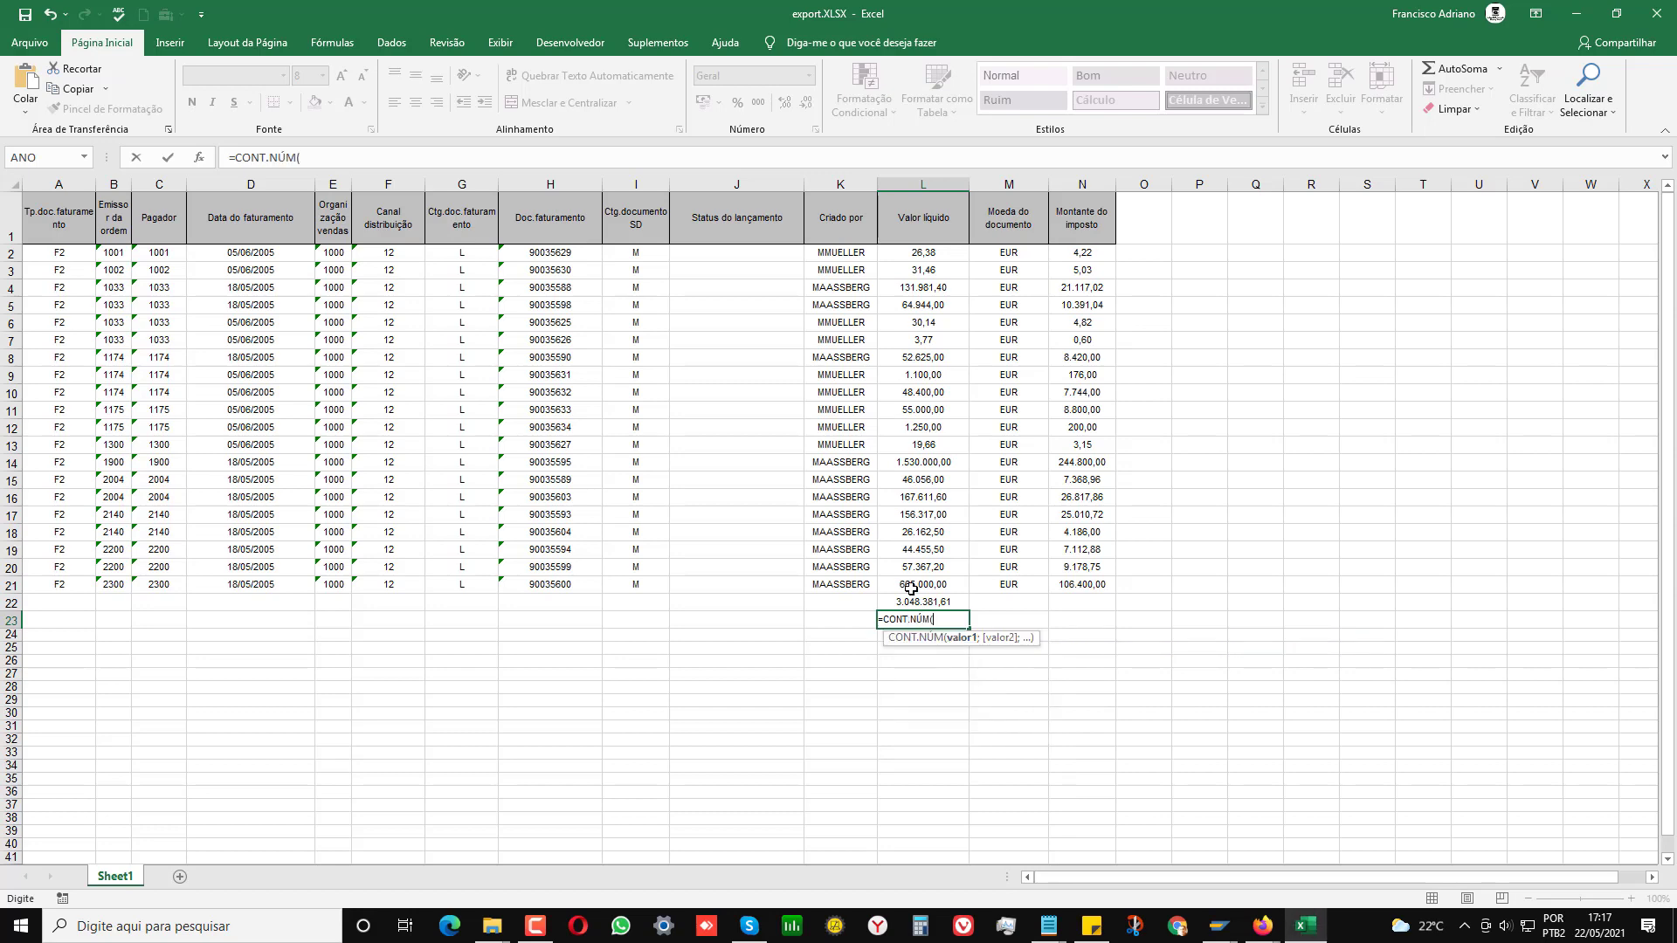
{"action": "left_click_drag", "start_coordinate": [910, 587], "coordinate": [919, 255]}
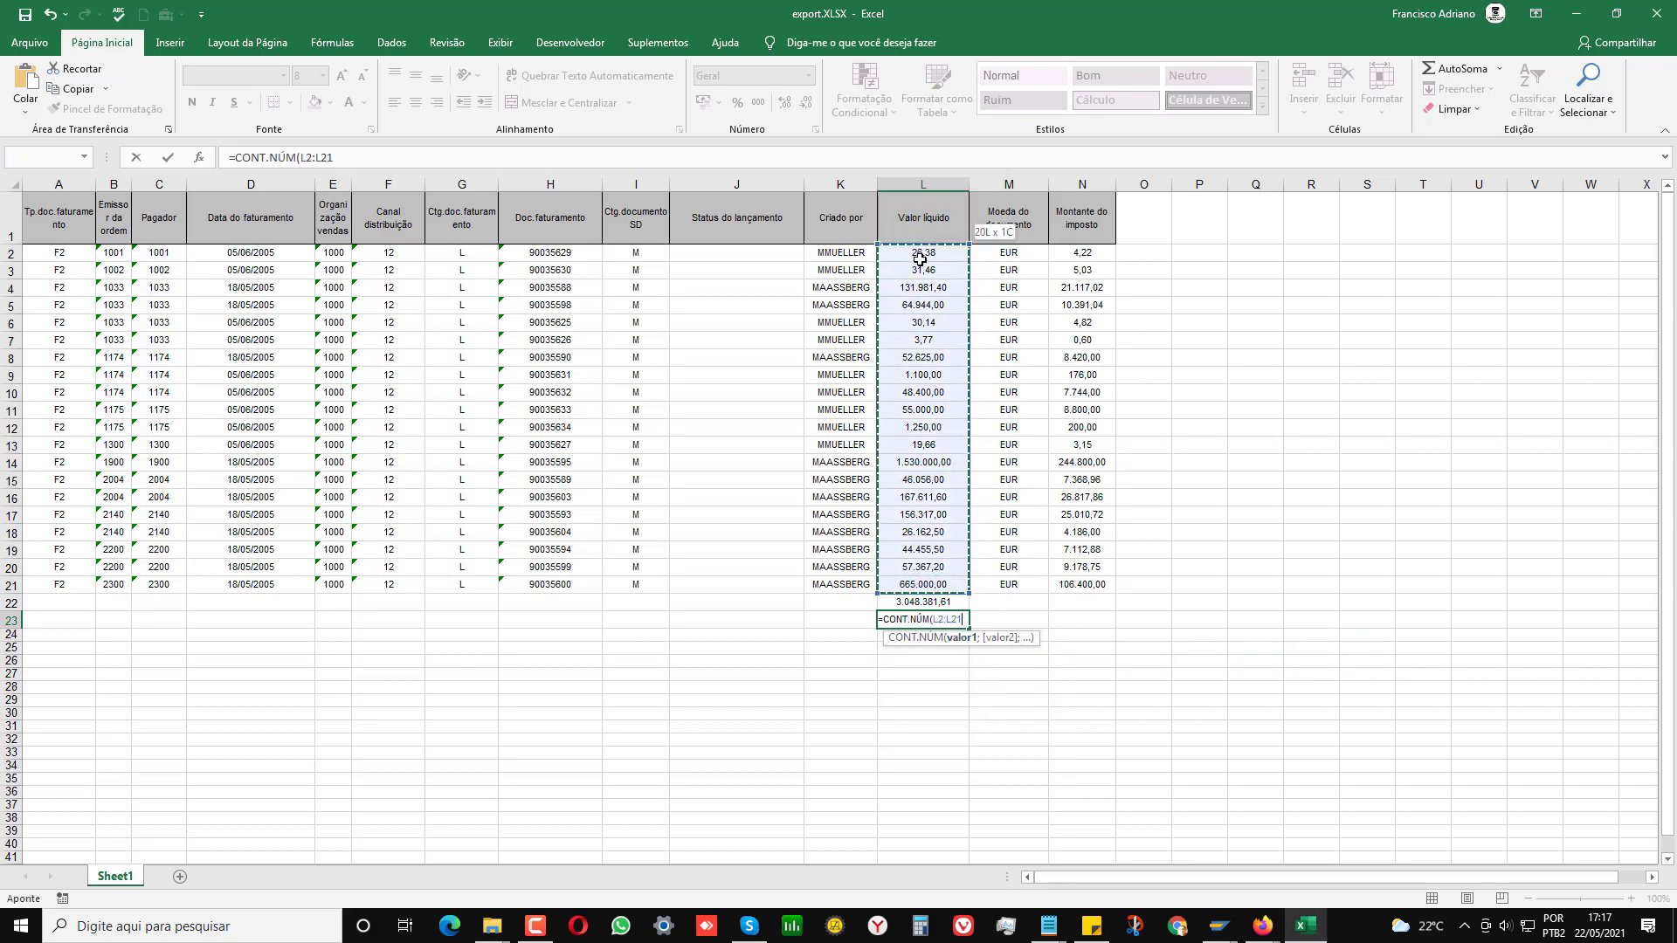
{"action": "key", "text": "Return"}
{"action": "key", "text": "Down"}
{"action": "key", "text": "Down"}
{"action": "key", "text": "Down"}
{"action": "key", "text": "Down"}
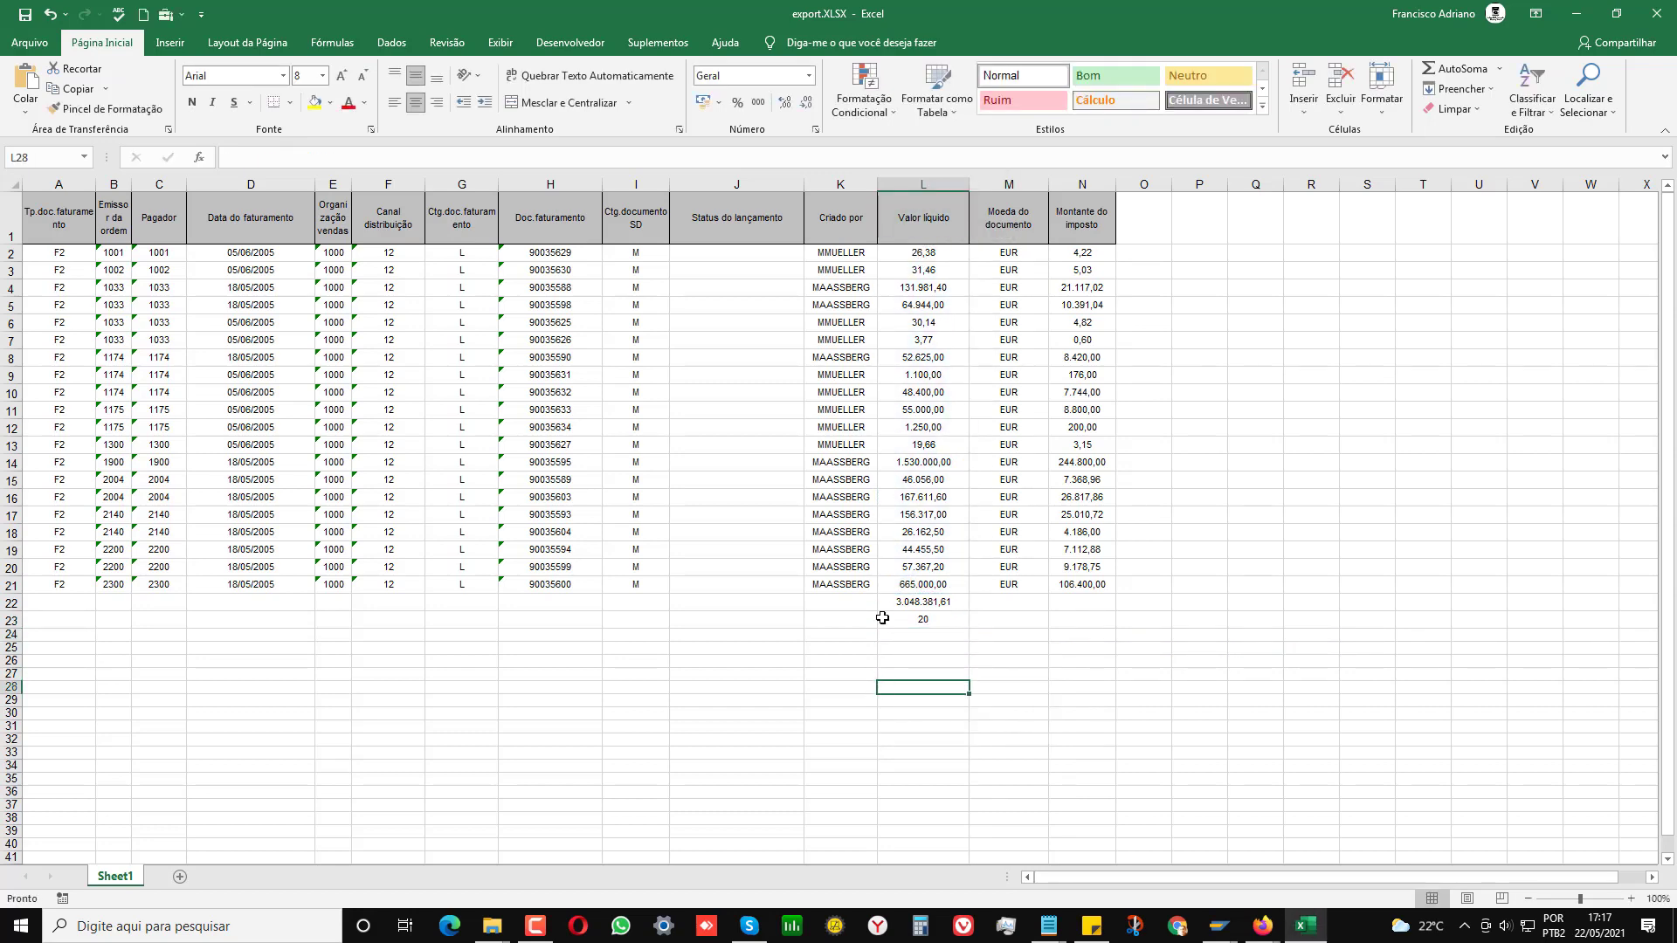
Check the average, count and sum of the Valor líquido values, and compare the count formula with the Doc.faturamento entries.
{"action": "left_click_drag", "start_coordinate": [905, 587], "coordinate": [919, 253]}
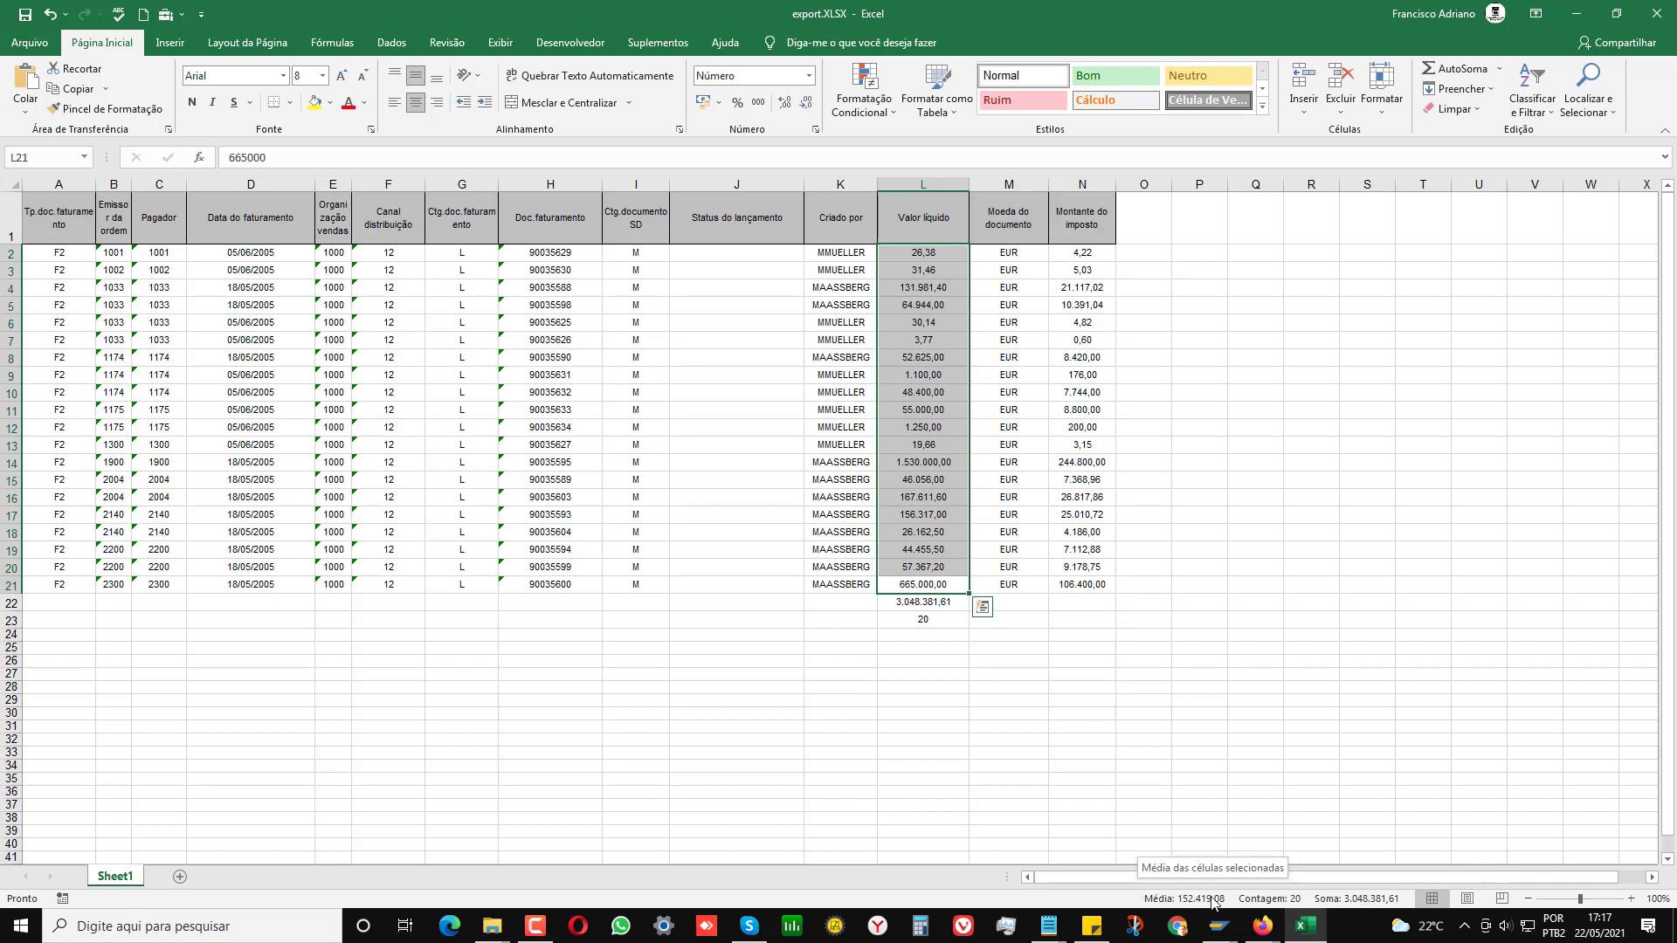
{"action": "left_click", "coordinate": [934, 709]}
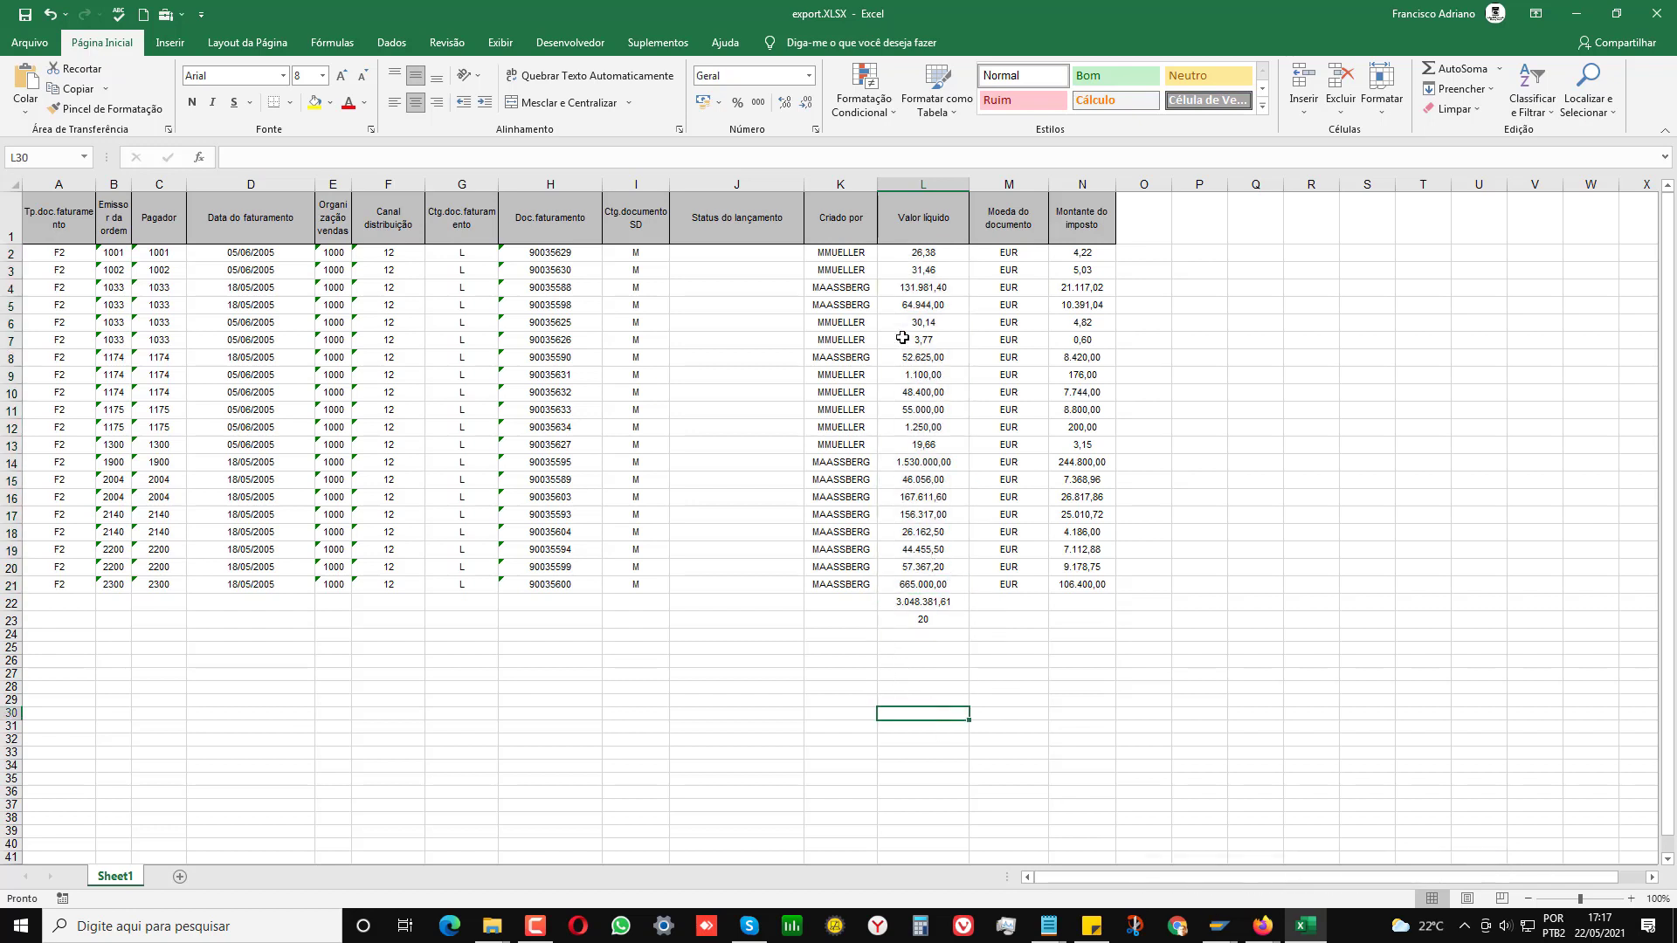
{"action": "left_click", "coordinate": [916, 616]}
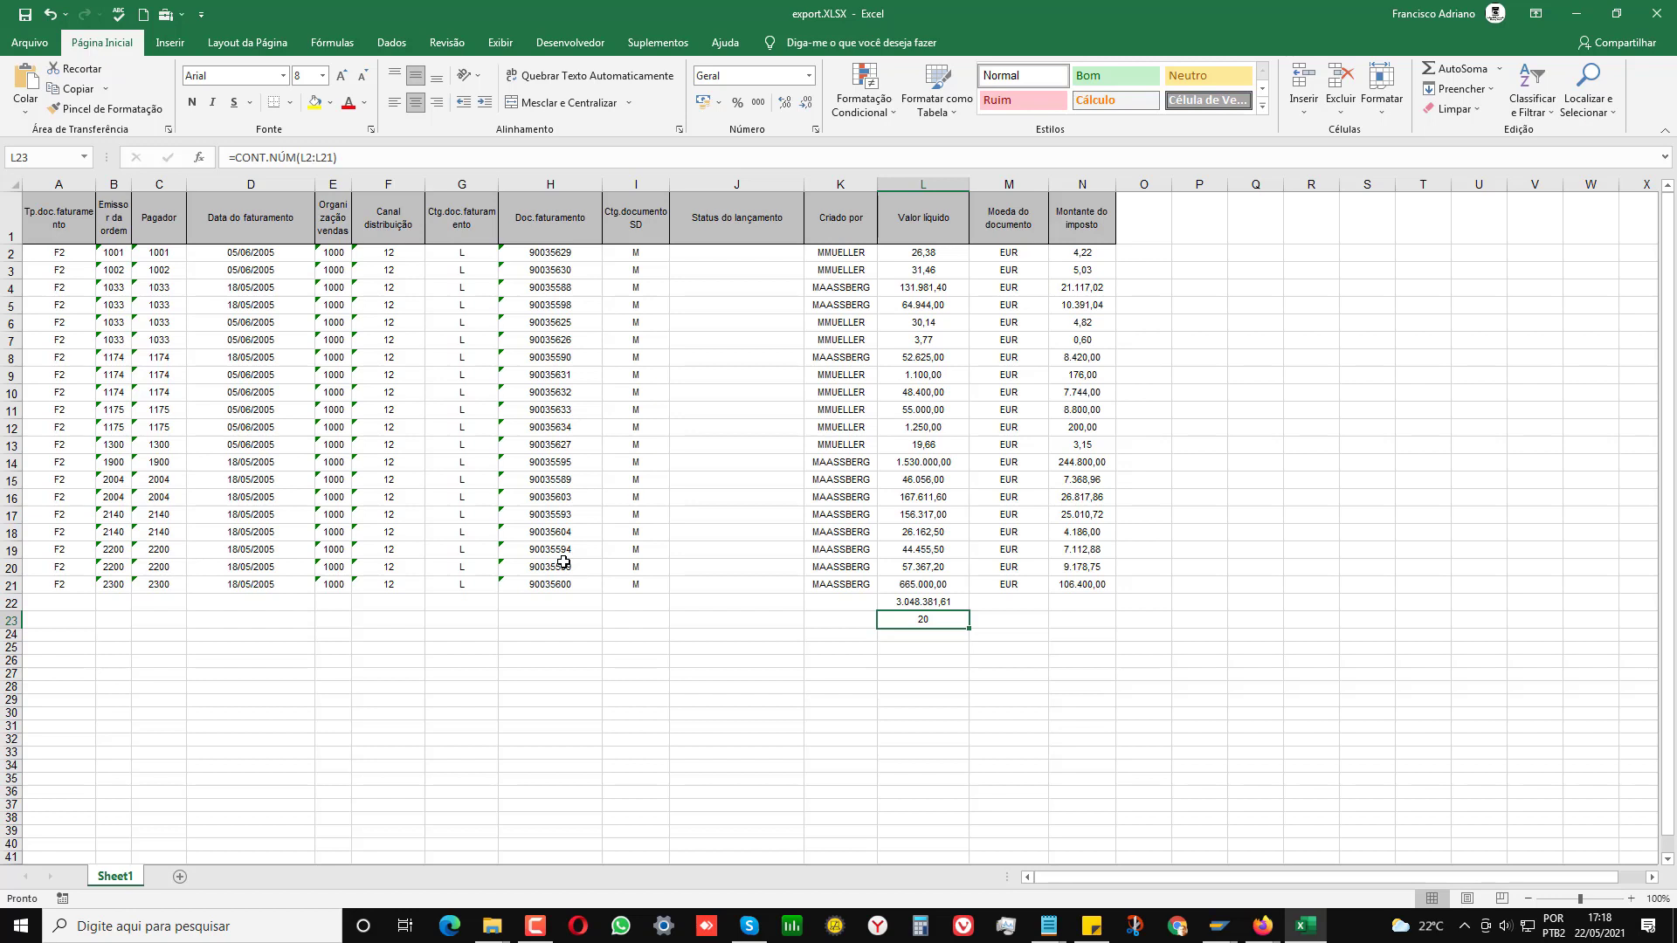
{"action": "left_click_drag", "start_coordinate": [509, 257], "coordinate": [550, 586]}
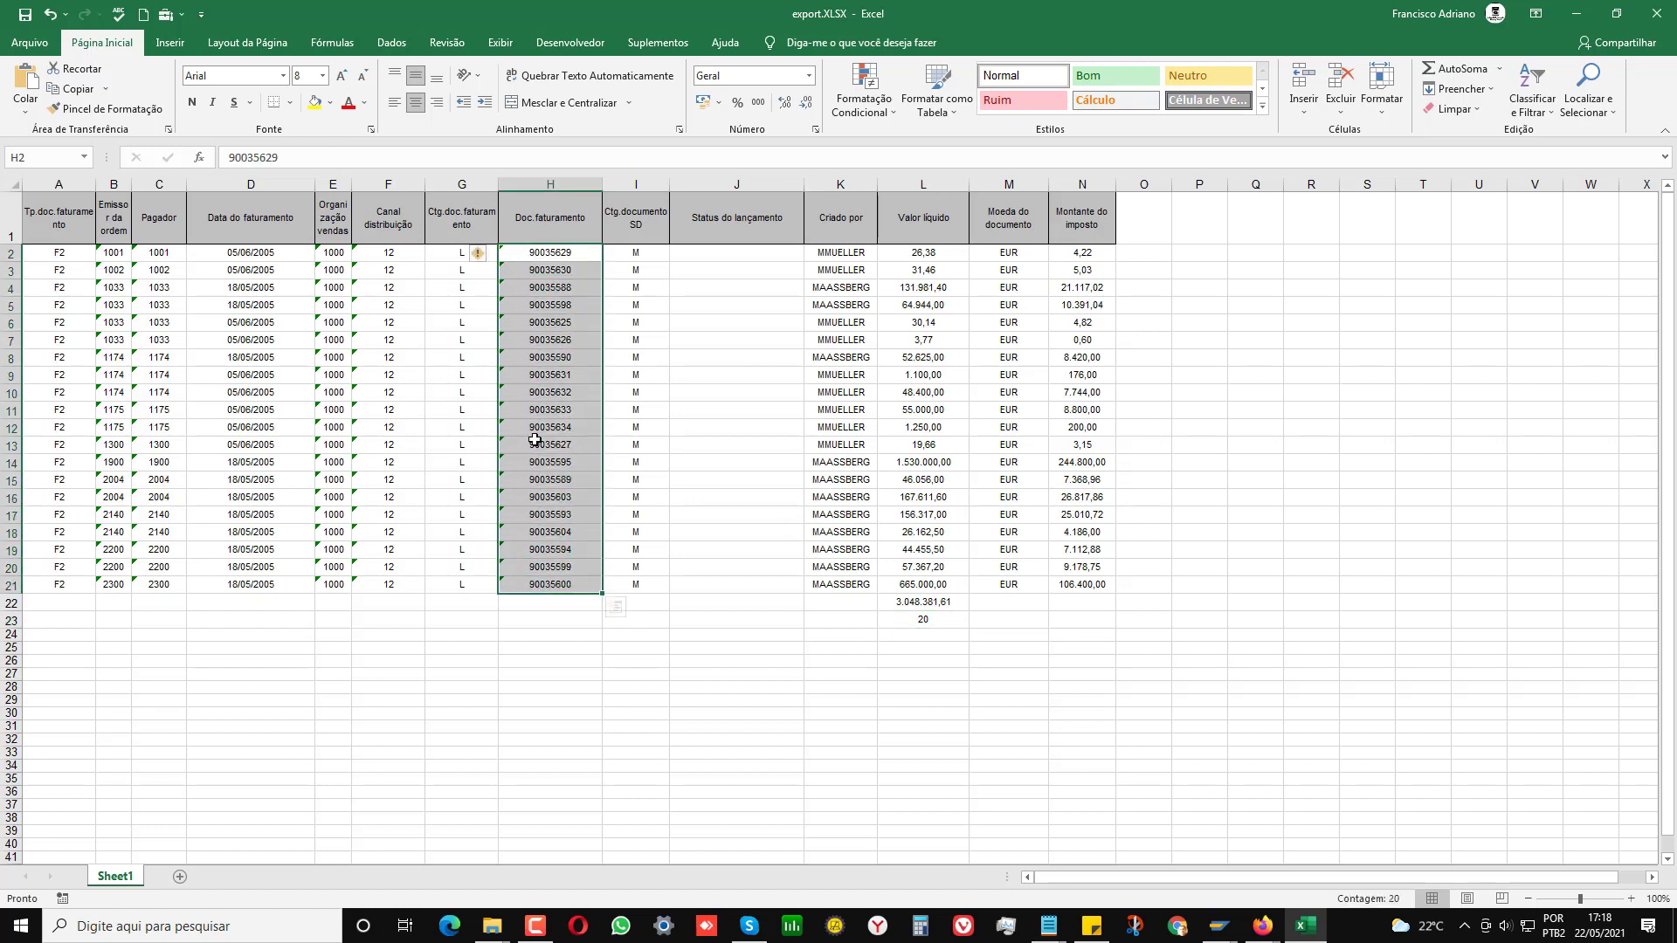
{"action": "left_click", "coordinate": [550, 622]}
{"action": "left_click", "coordinate": [550, 585]}
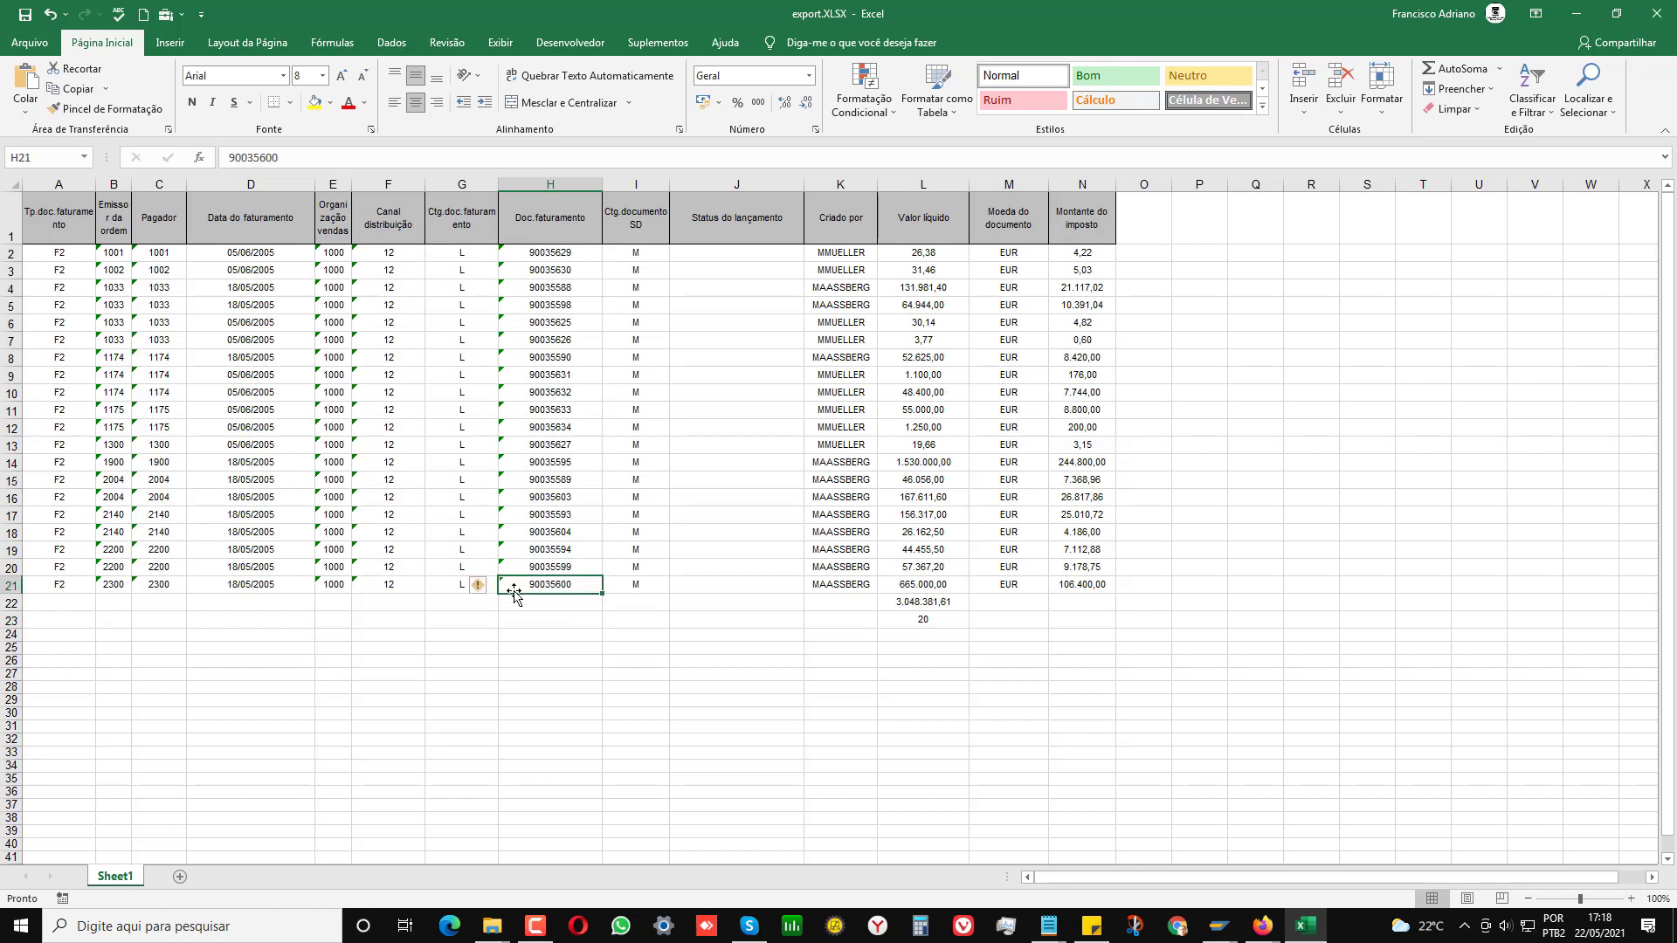
{"action": "left_click", "coordinate": [552, 549]}
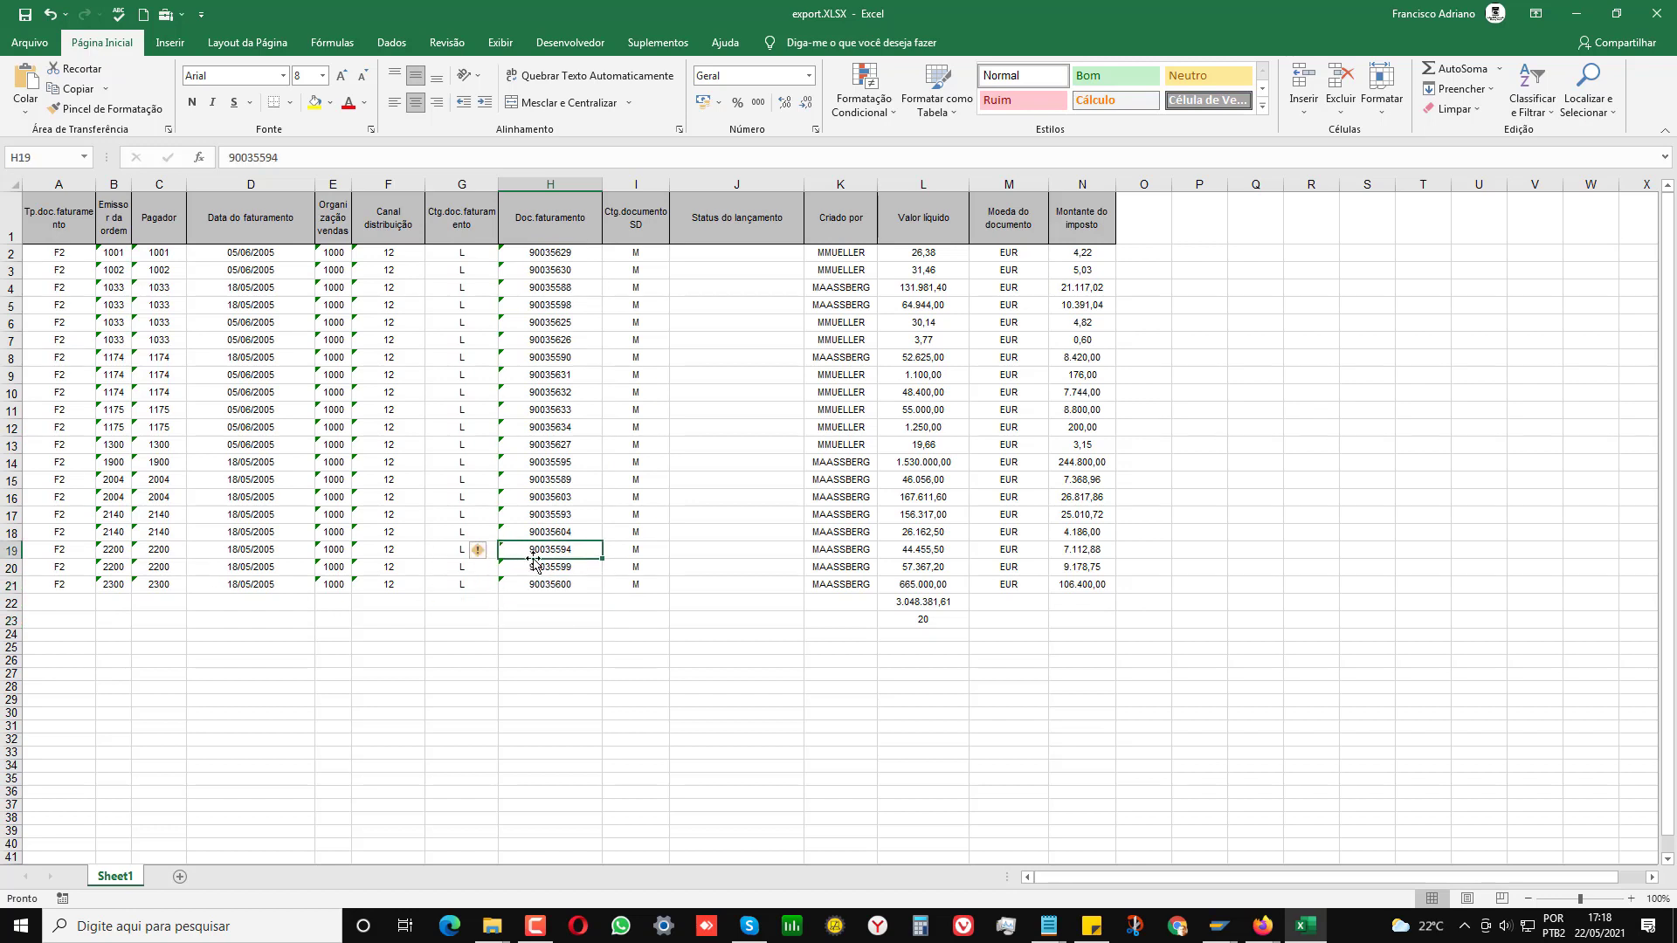
{"action": "left_click_drag", "start_coordinate": [543, 587], "coordinate": [548, 253]}
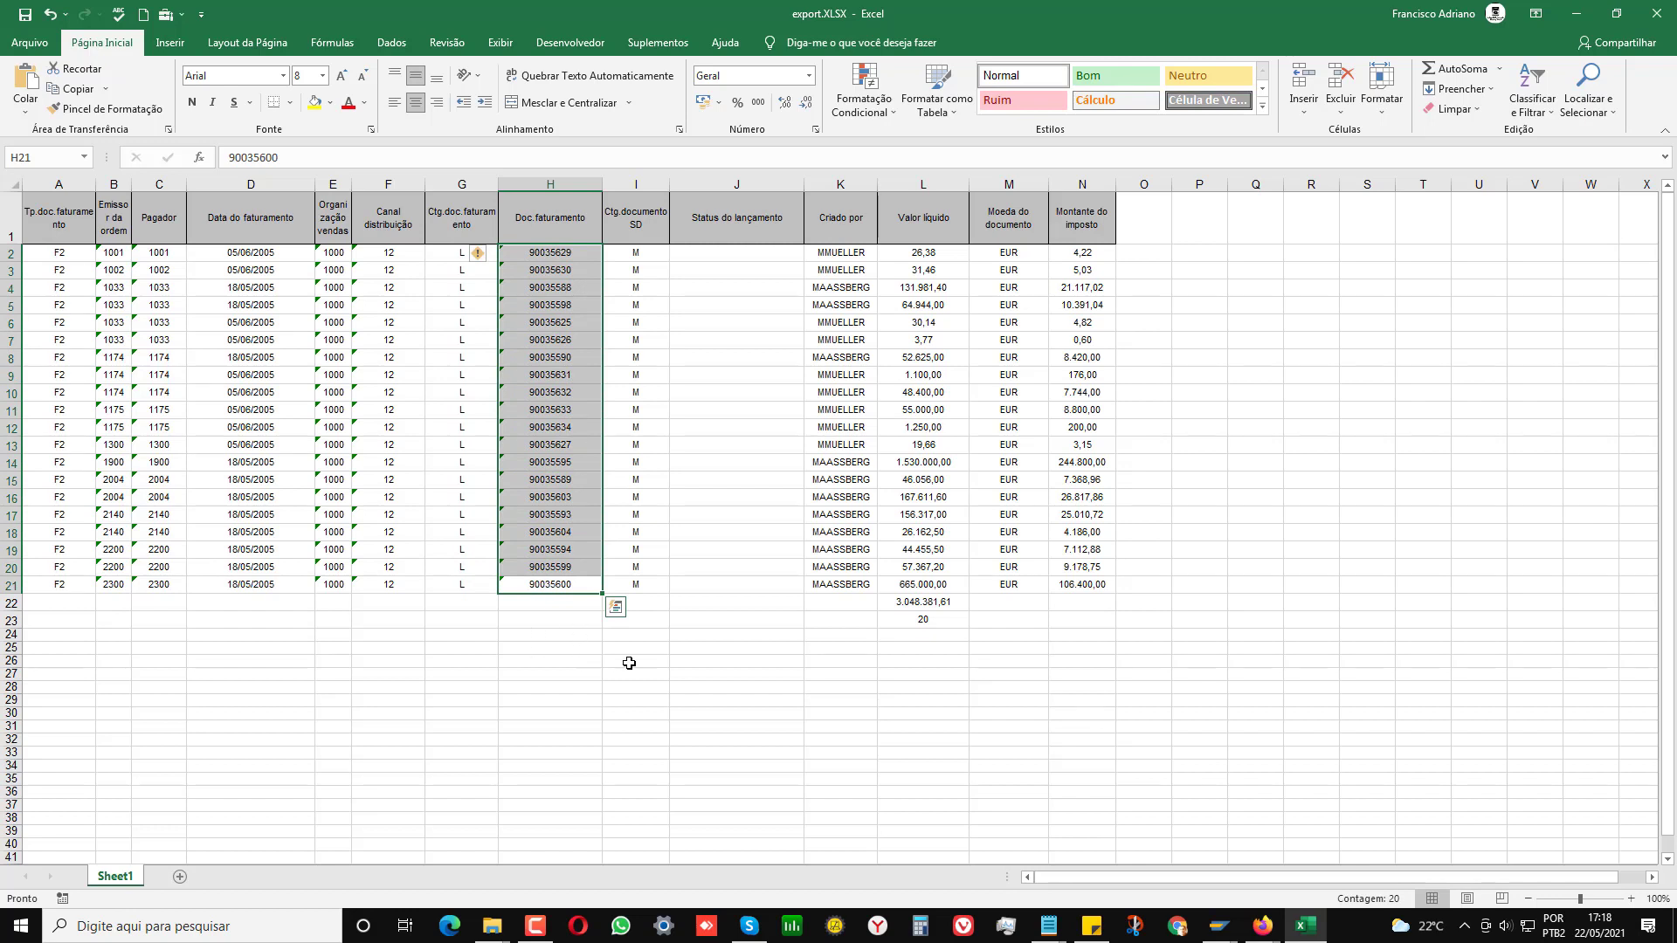
{"action": "left_click_drag", "start_coordinate": [837, 253], "coordinate": [923, 252]}
{"action": "left_click_drag", "start_coordinate": [1081, 253], "coordinate": [1081, 567]}
Add filters to the sheet's header row and sort the list by Criado por from A to Z.
{"action": "left_click", "coordinate": [563, 728]}
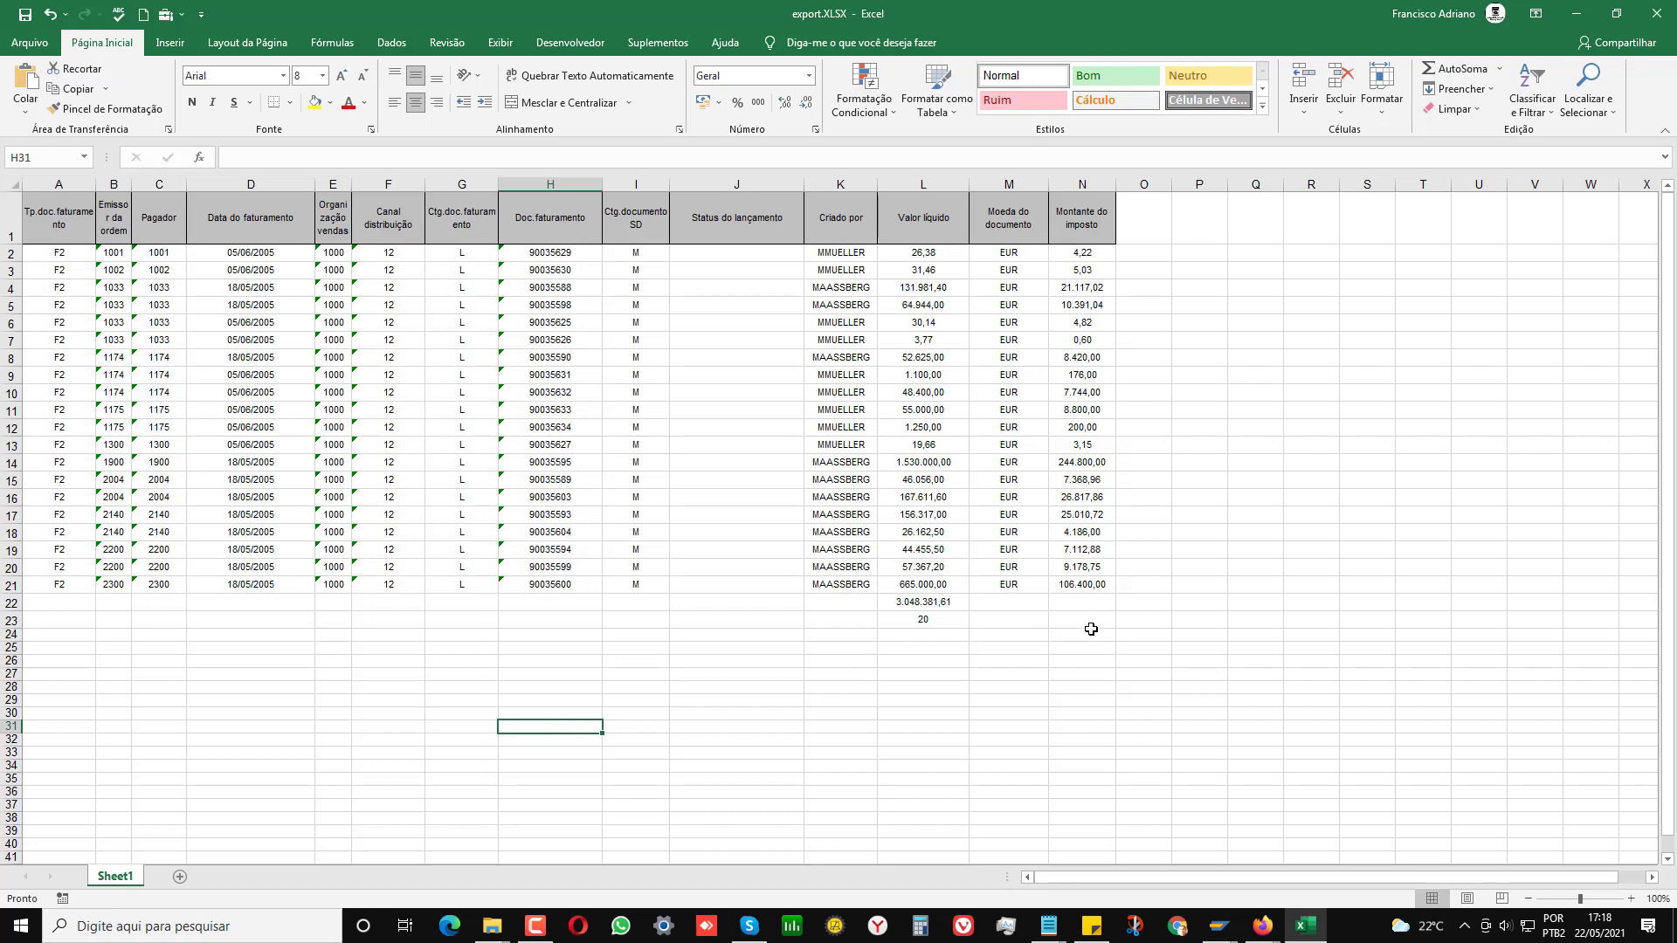
{"action": "key", "text": "ctrl+a"}
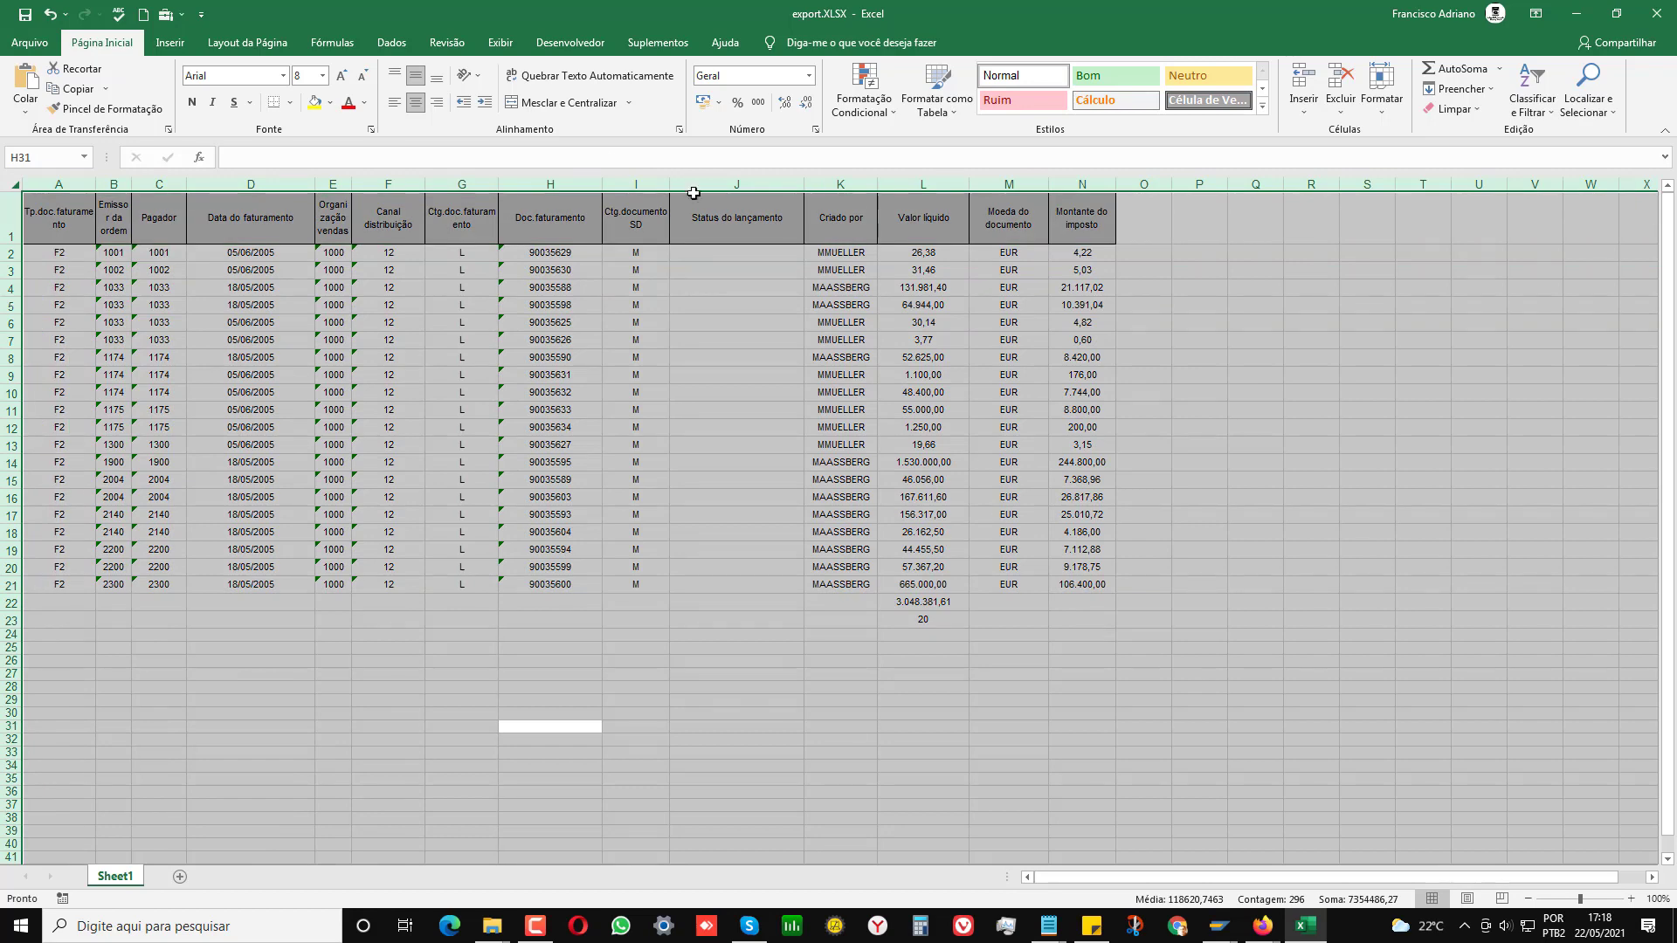
{"action": "left_click", "coordinate": [391, 42]}
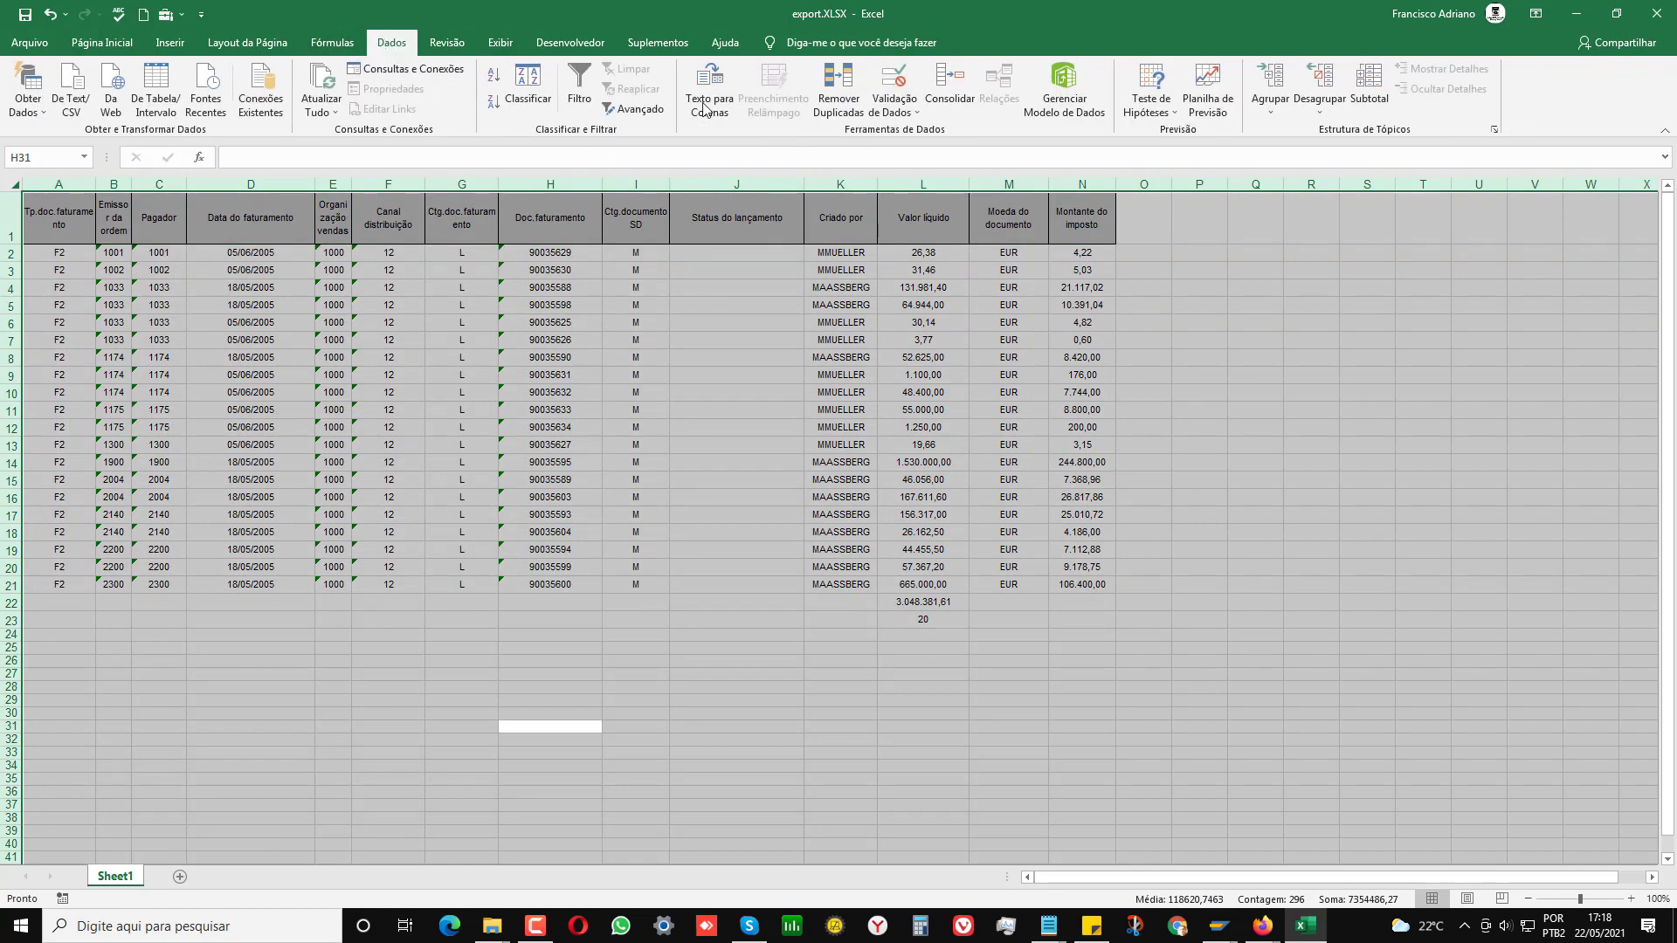
{"action": "left_click", "coordinate": [579, 87]}
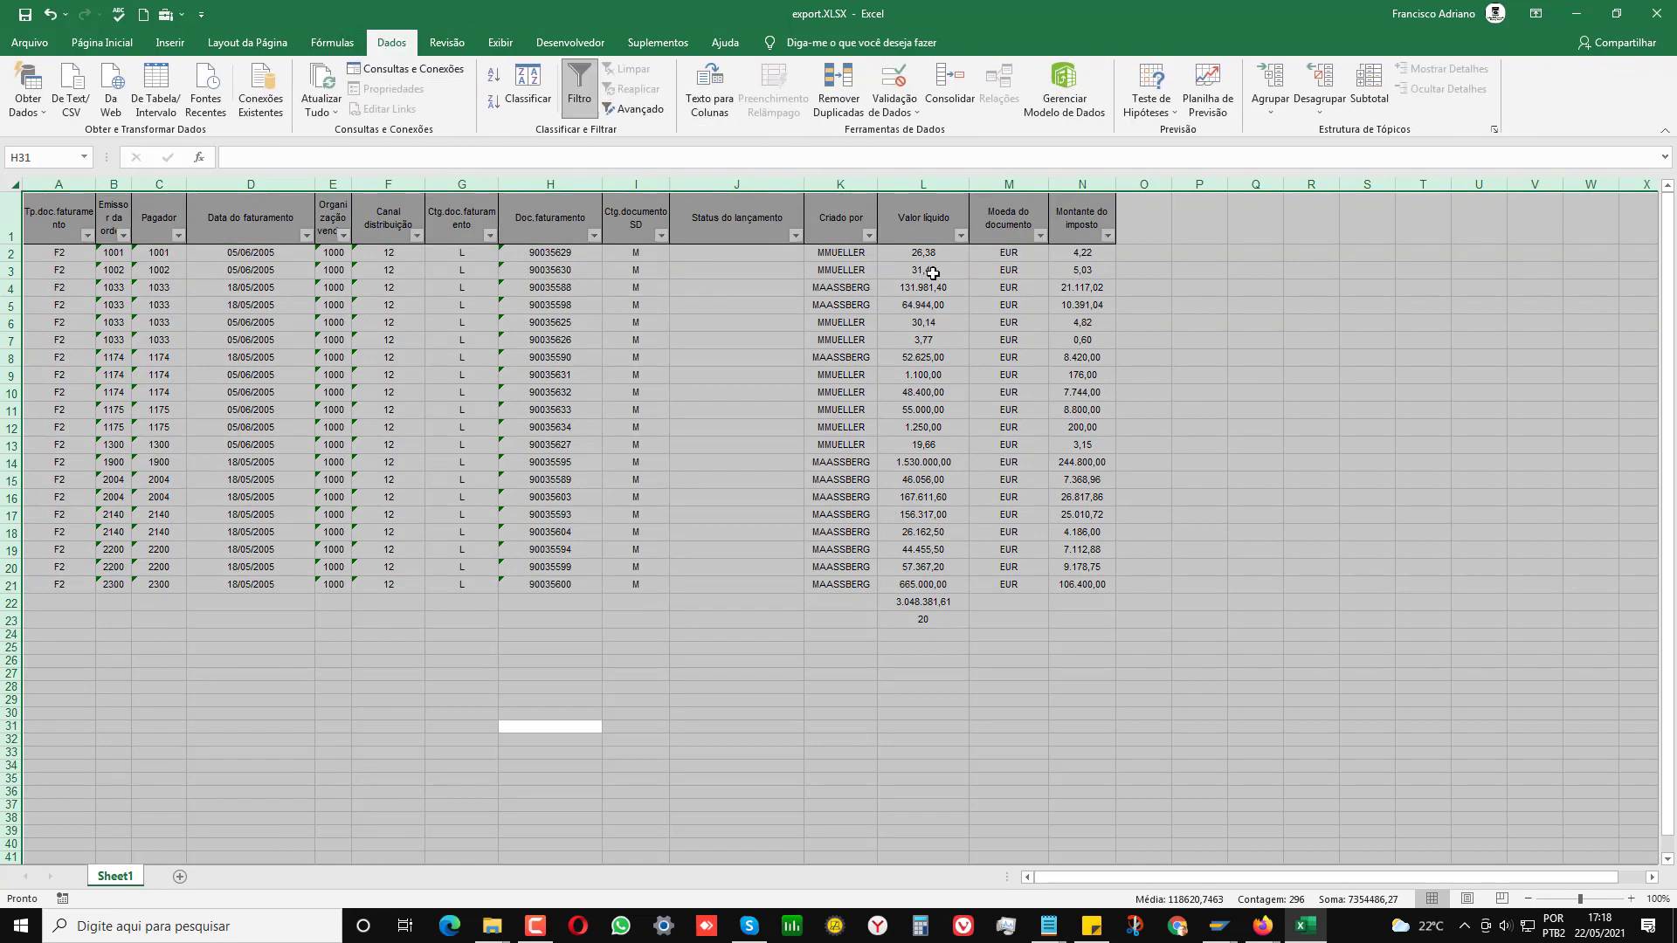
{"action": "left_click", "coordinate": [868, 236]}
{"action": "left_click", "coordinate": [689, 256]}
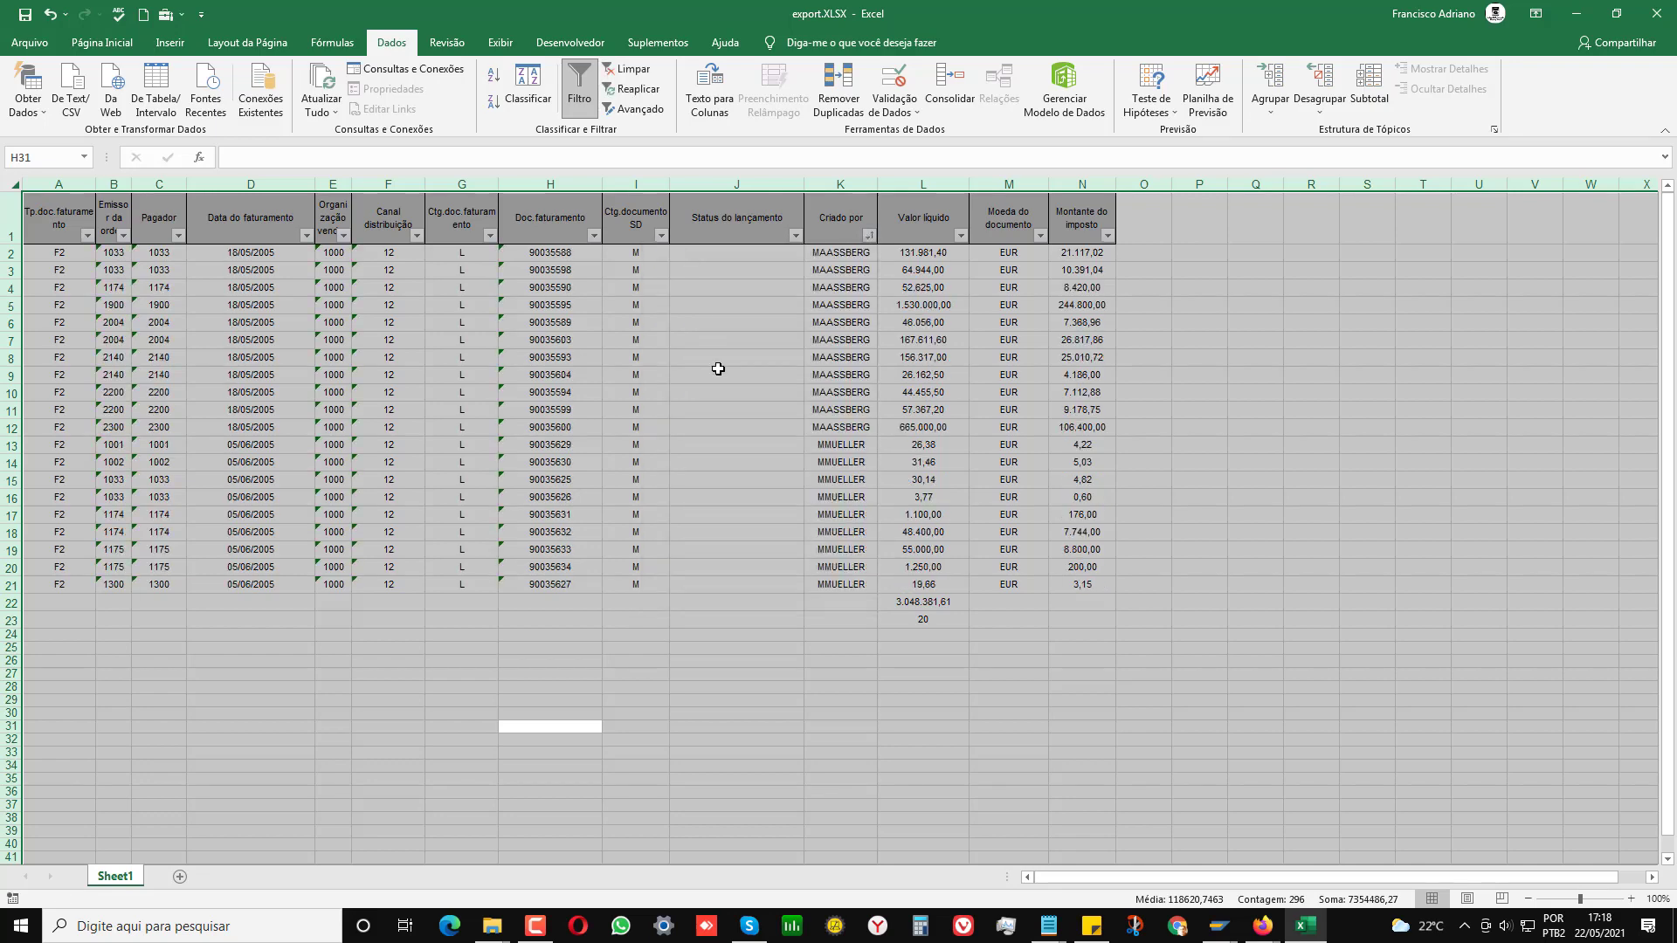
Filter the Criado por column to show only the first listed creator, excluding the second creator and the blank entries.
{"action": "left_click", "coordinate": [869, 235]}
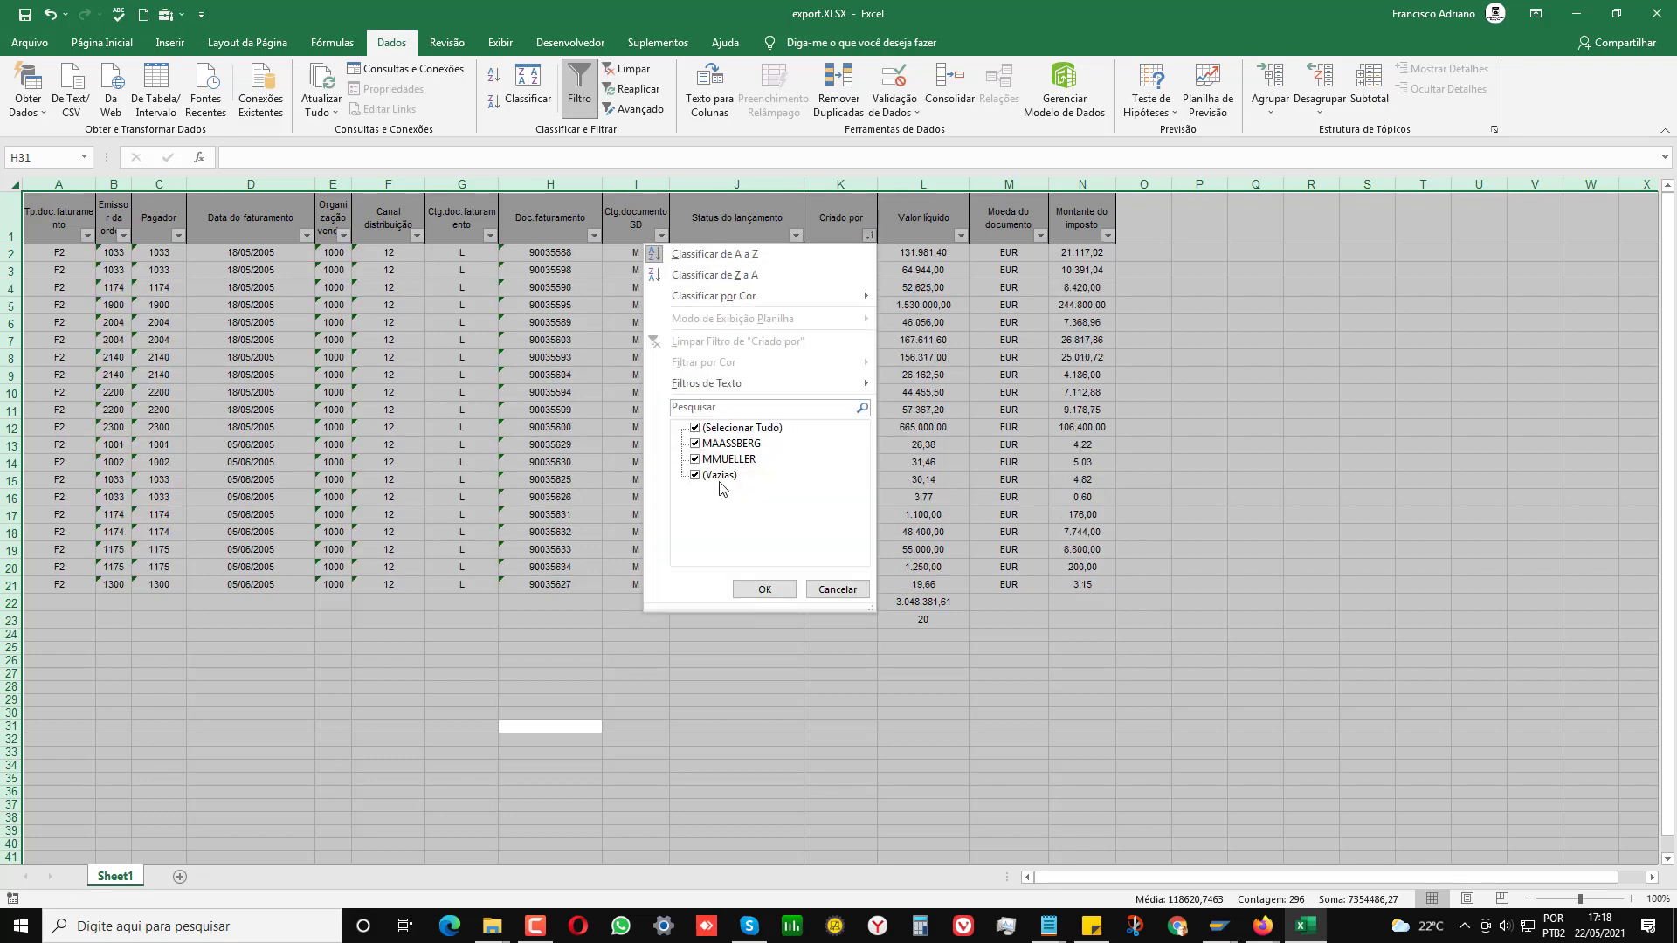
{"action": "left_click", "coordinate": [695, 475]}
{"action": "left_click", "coordinate": [695, 459]}
{"action": "left_click", "coordinate": [765, 588]}
{"action": "left_click", "coordinate": [714, 561]}
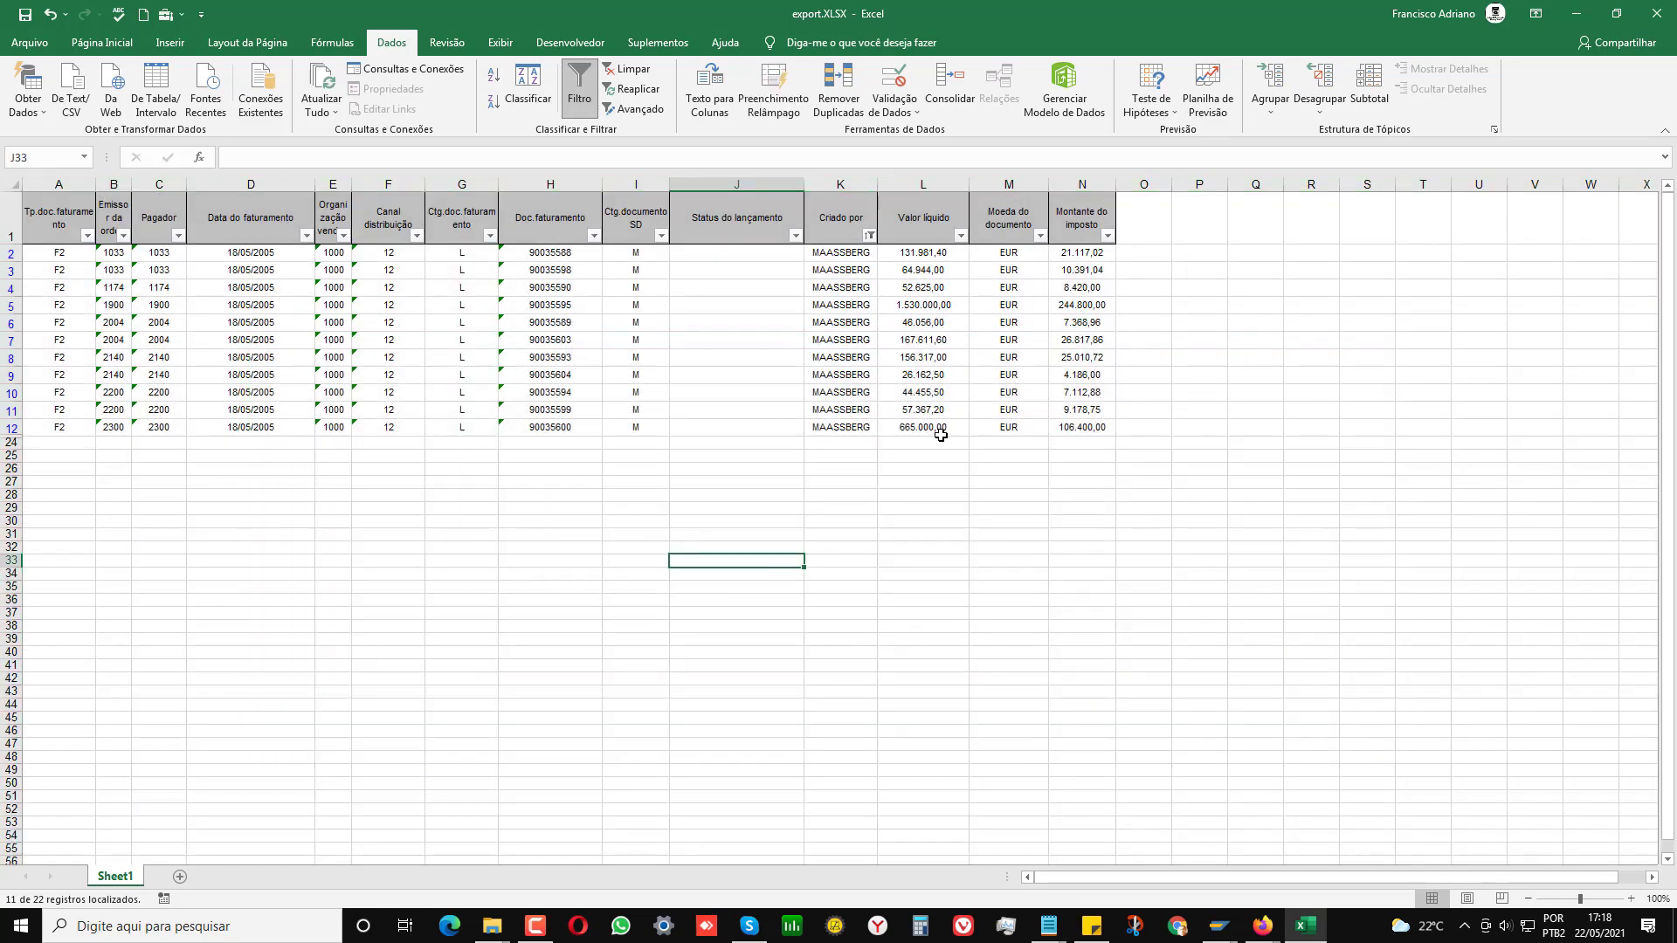
Check the sum of the first creator's visible Valor líquido values and look at that column's filter options.
{"action": "left_click_drag", "start_coordinate": [941, 434], "coordinate": [926, 253]}
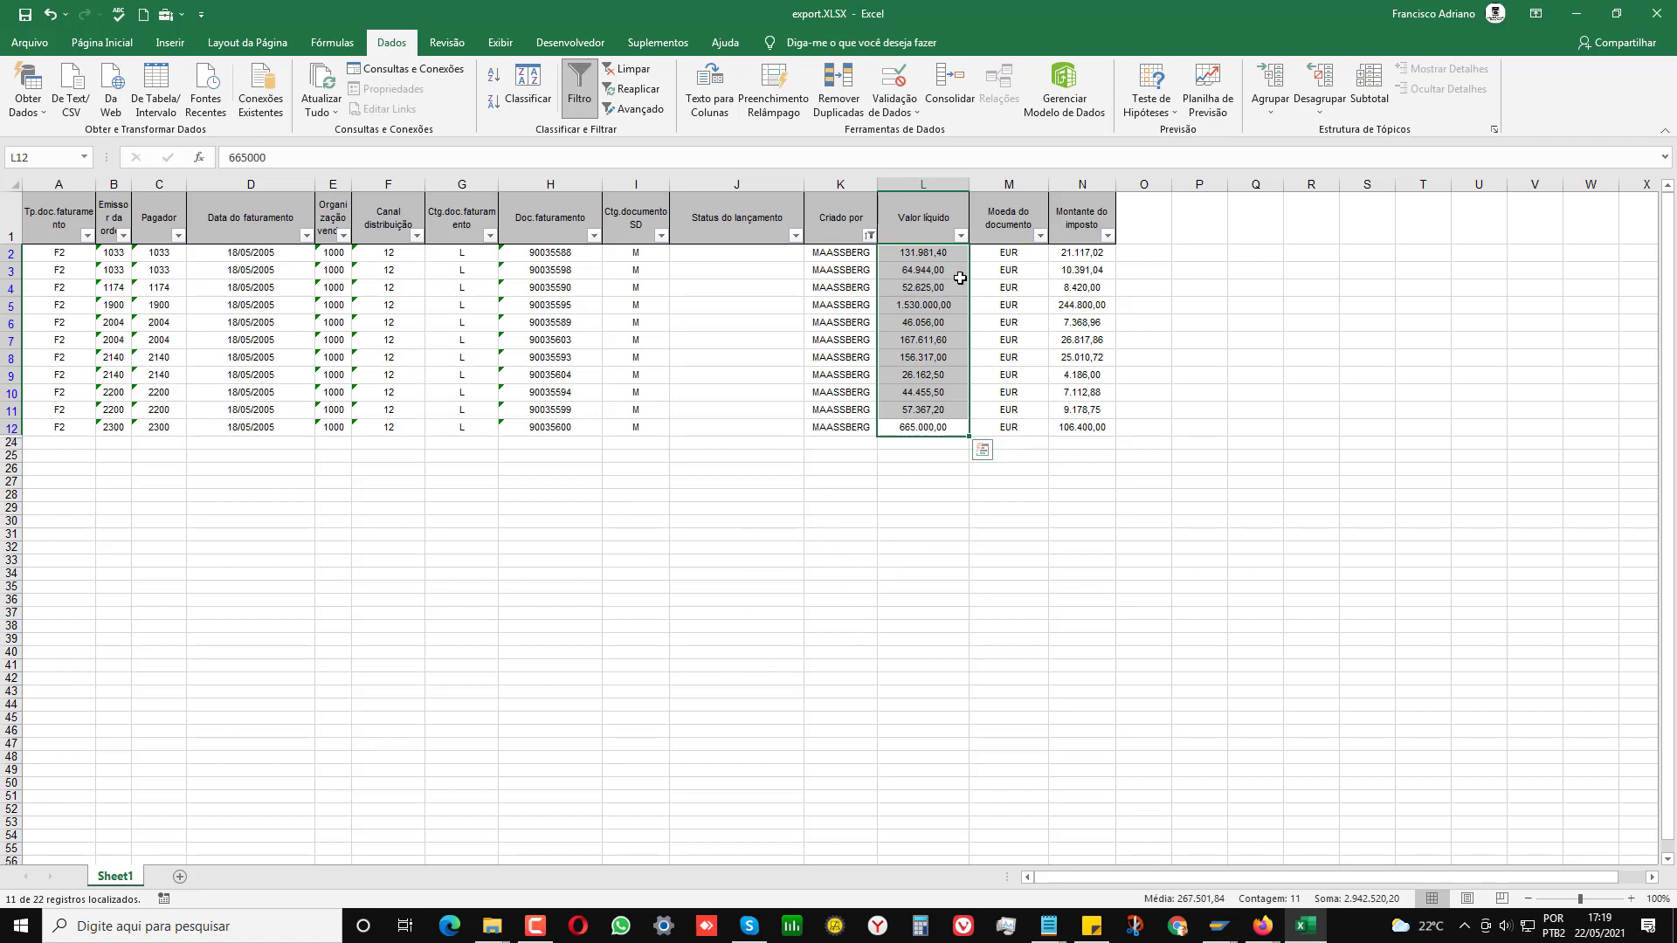
{"action": "left_click", "coordinate": [961, 234]}
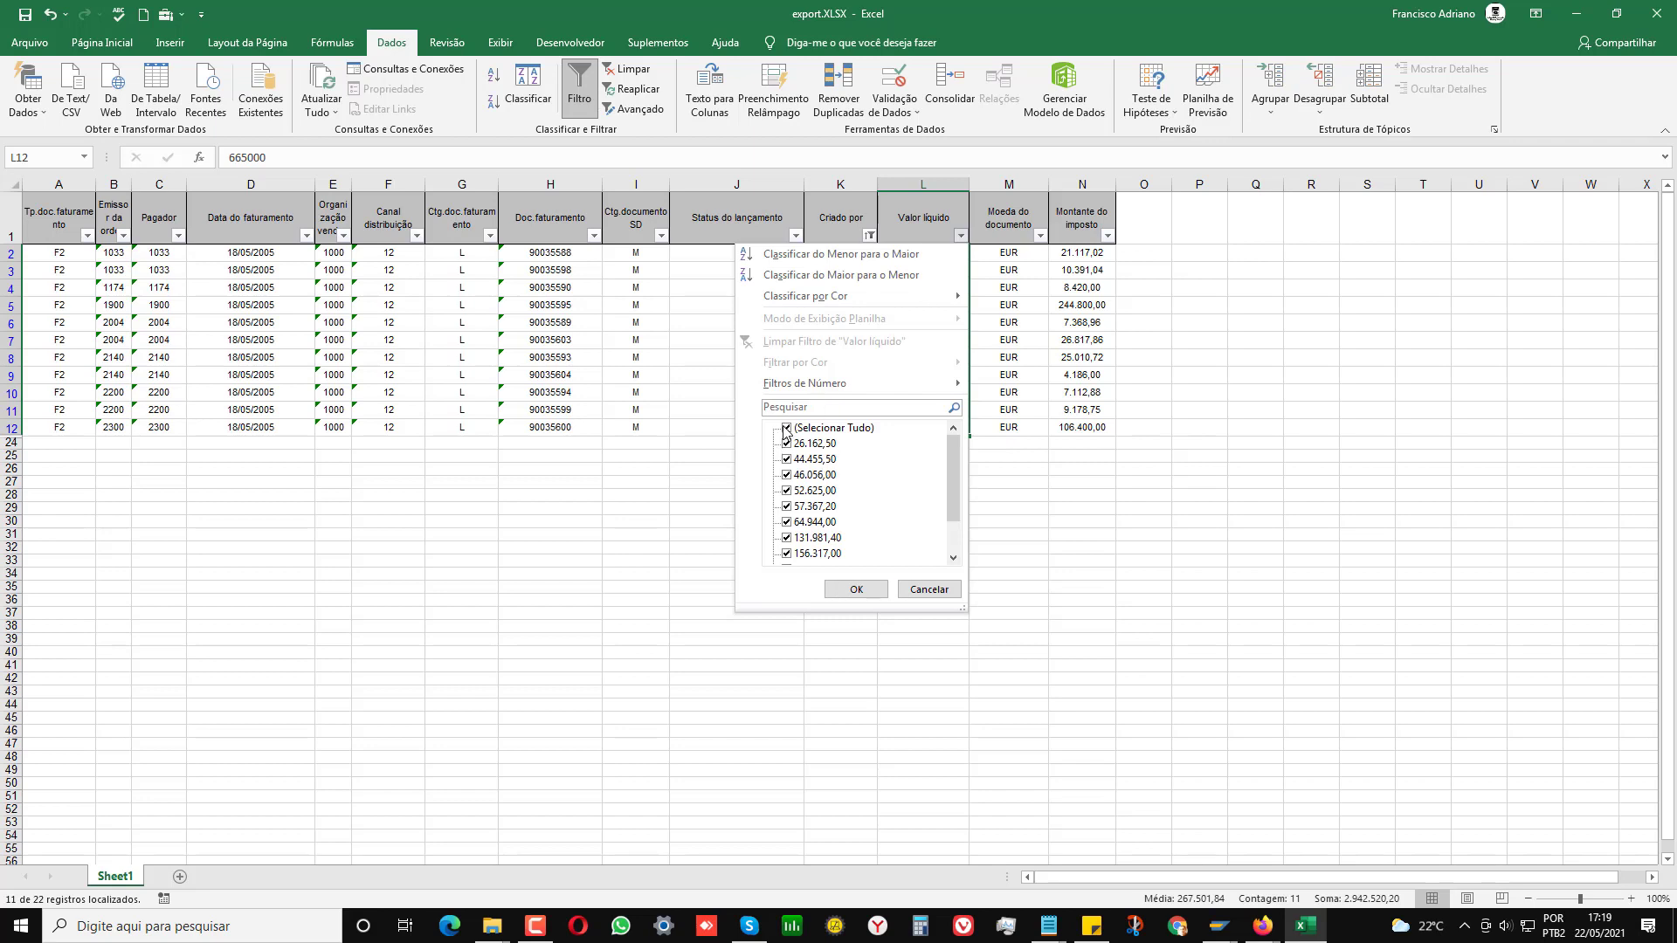
{"action": "left_click", "coordinate": [929, 590]}
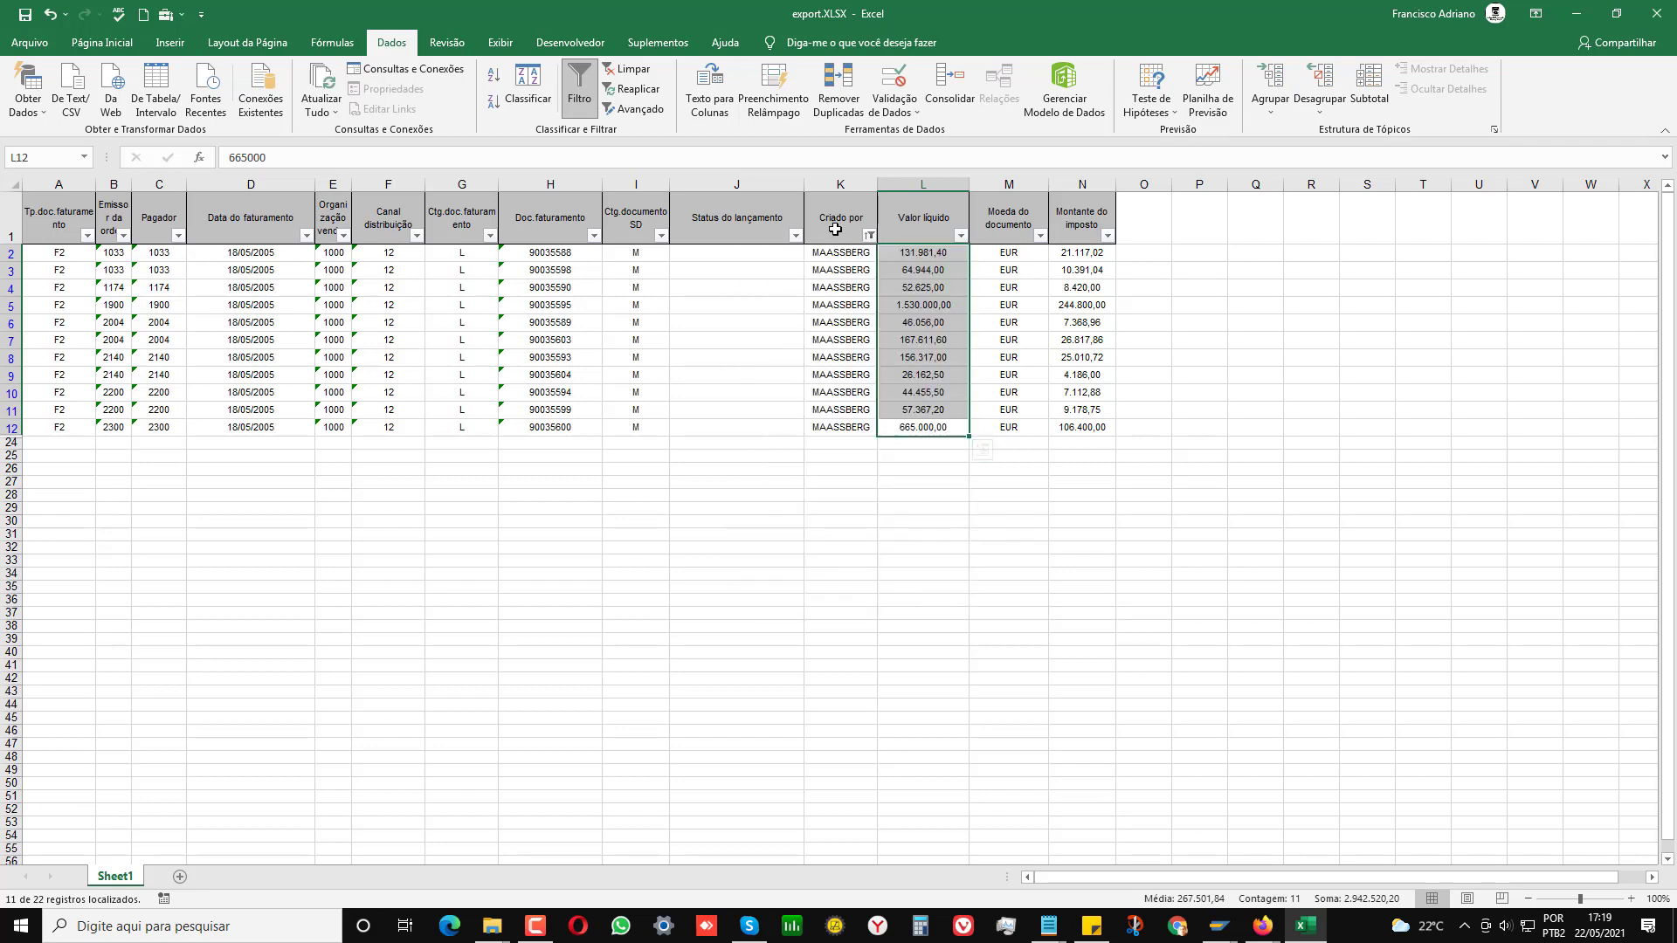
Switch the Criado por filter to show only the second listed creator's billing documents.
{"action": "left_click", "coordinate": [869, 235]}
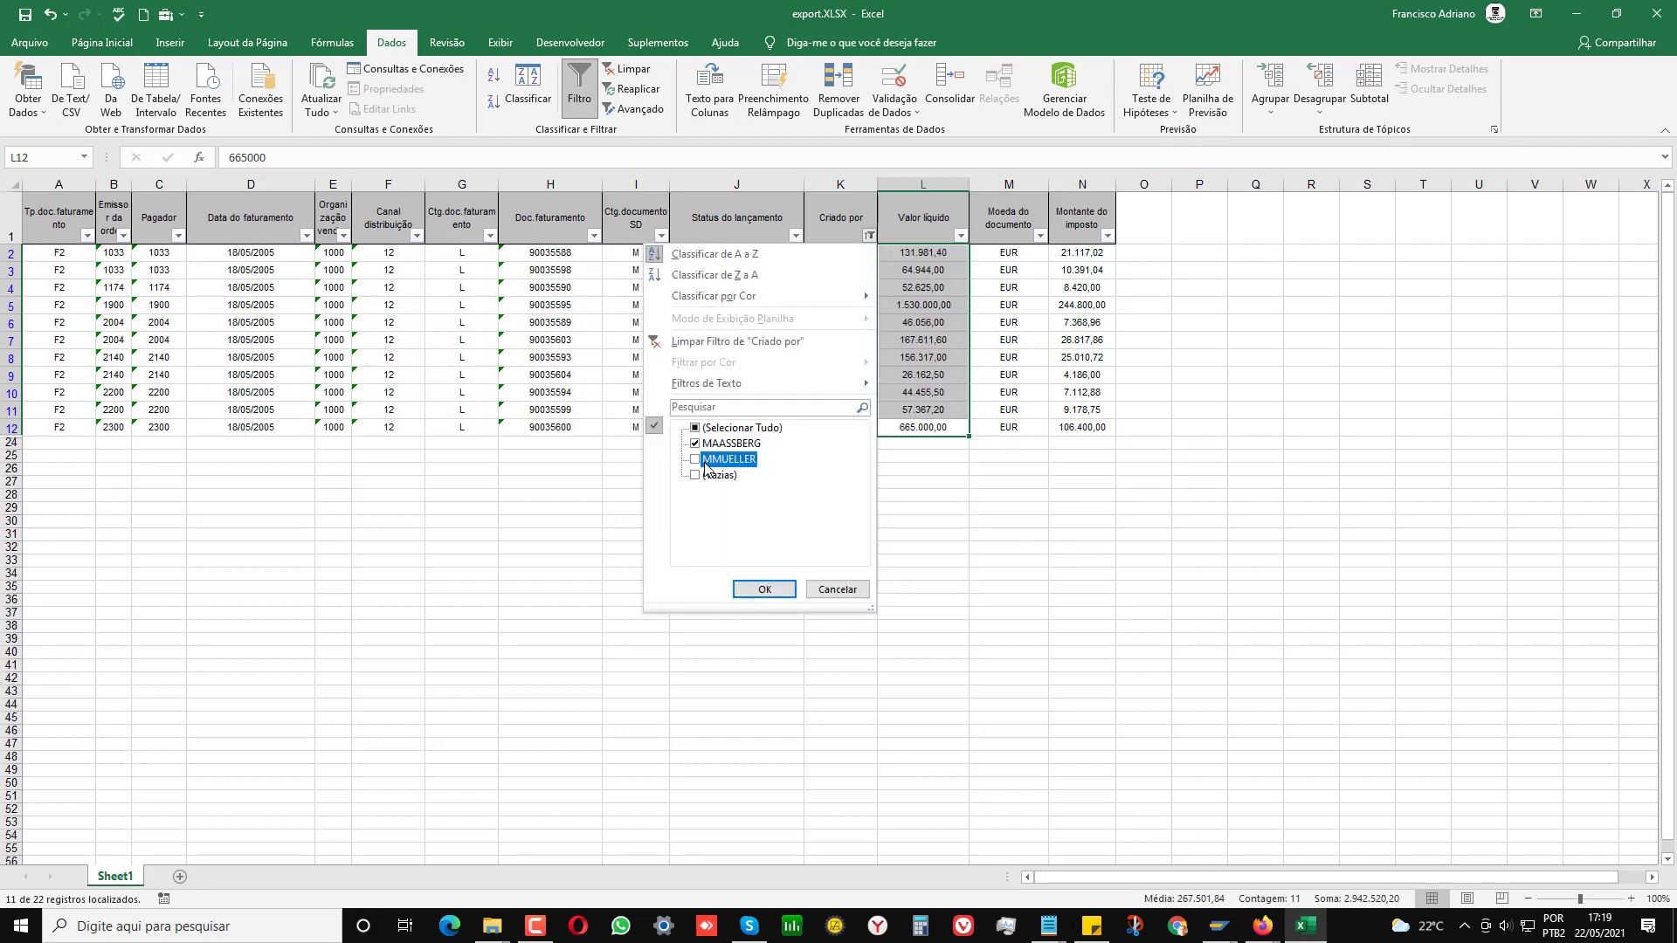
{"action": "left_click", "coordinate": [707, 460]}
{"action": "left_click", "coordinate": [718, 445]}
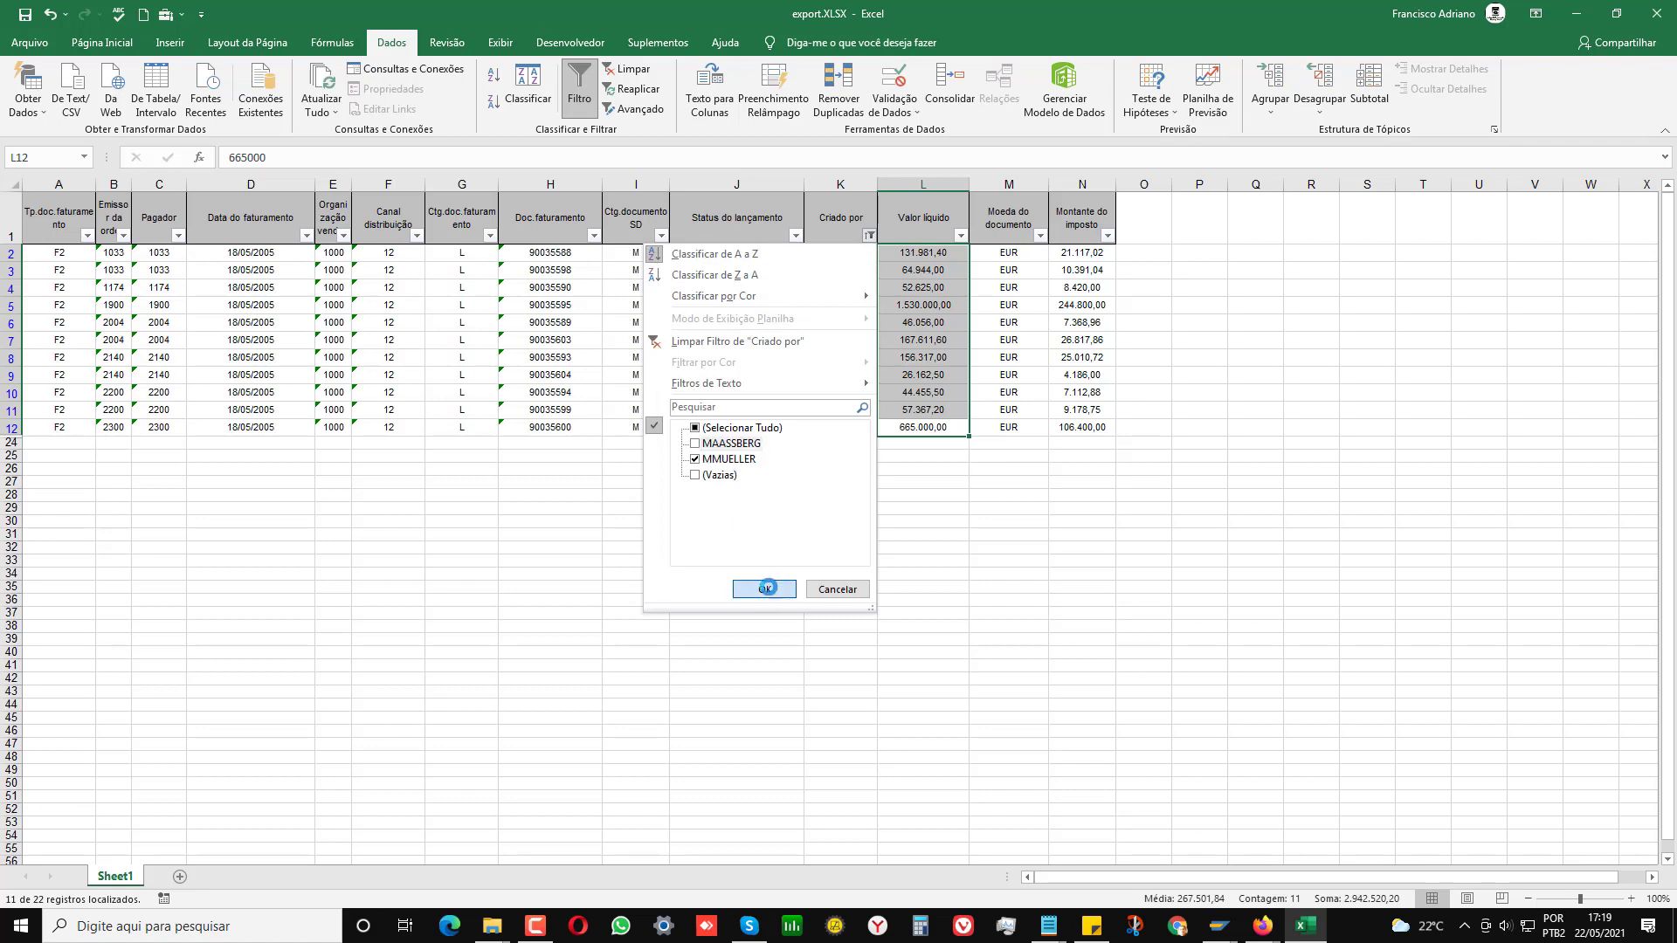
{"action": "left_click", "coordinate": [764, 590]}
Check the average, count and sum of the second creator's Valor líquido values and view the column's filter options.
{"action": "left_click_drag", "start_coordinate": [924, 393], "coordinate": [924, 253]}
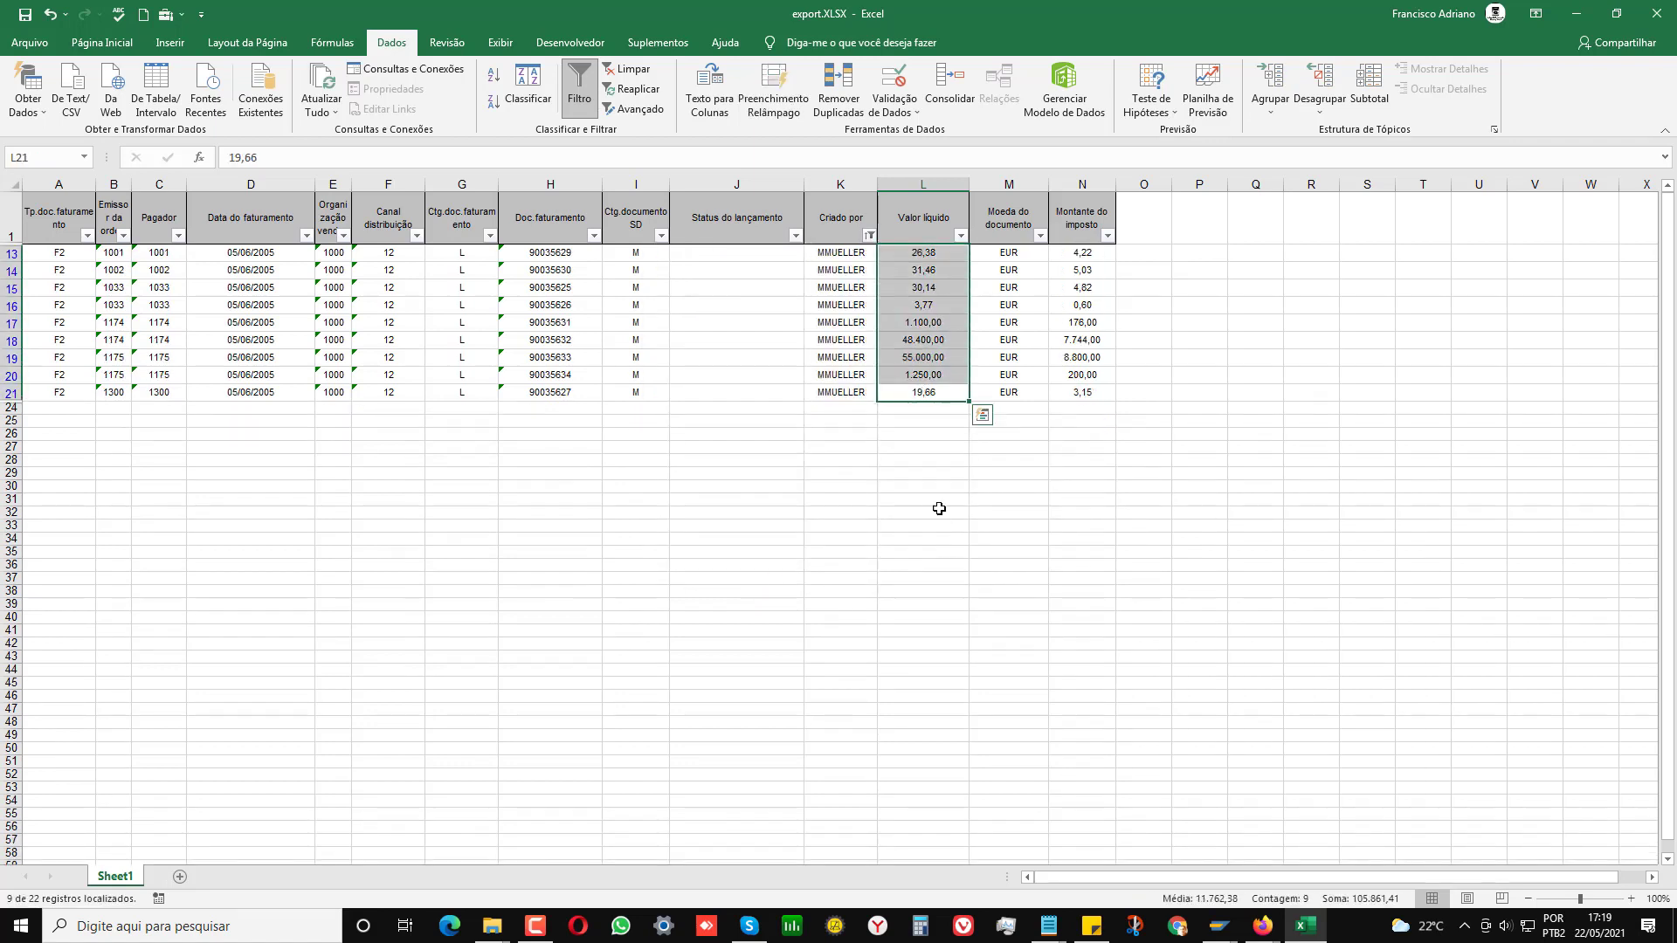
{"action": "left_click", "coordinate": [1010, 474]}
{"action": "left_click_drag", "start_coordinate": [924, 251], "coordinate": [924, 393]}
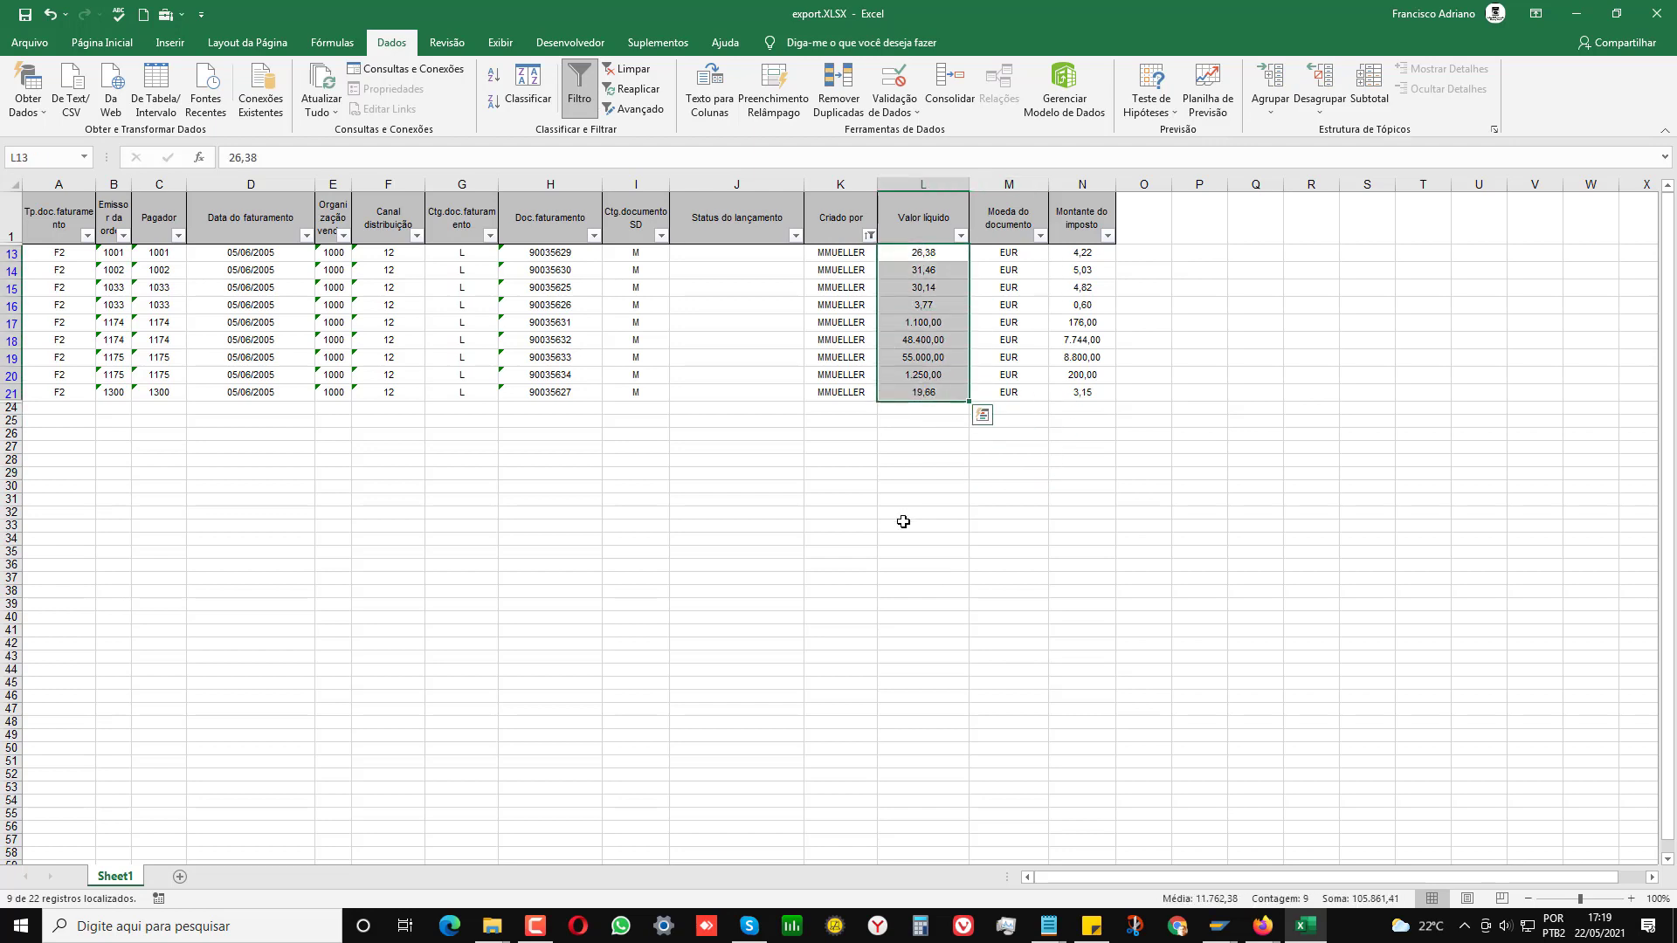
{"action": "left_click", "coordinate": [923, 562]}
{"action": "left_click", "coordinate": [960, 235]}
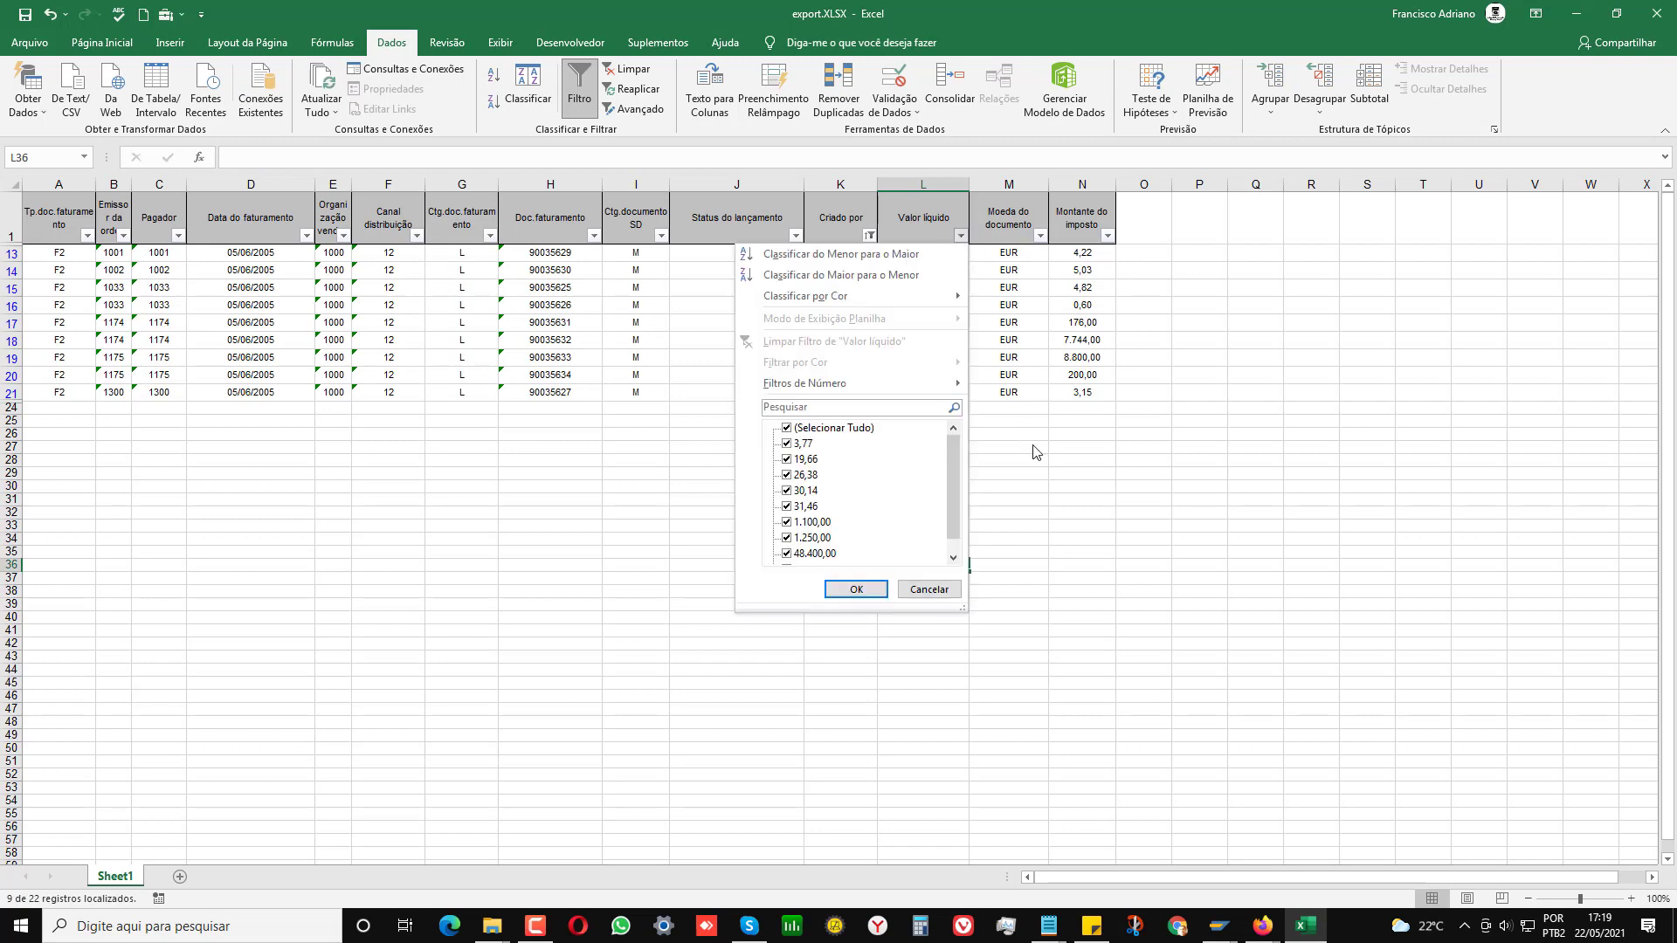
{"action": "key", "text": "Escape"}
Set the Criado por filter back to the first listed creator, leaving out the second creator.
{"action": "left_click", "coordinate": [869, 236]}
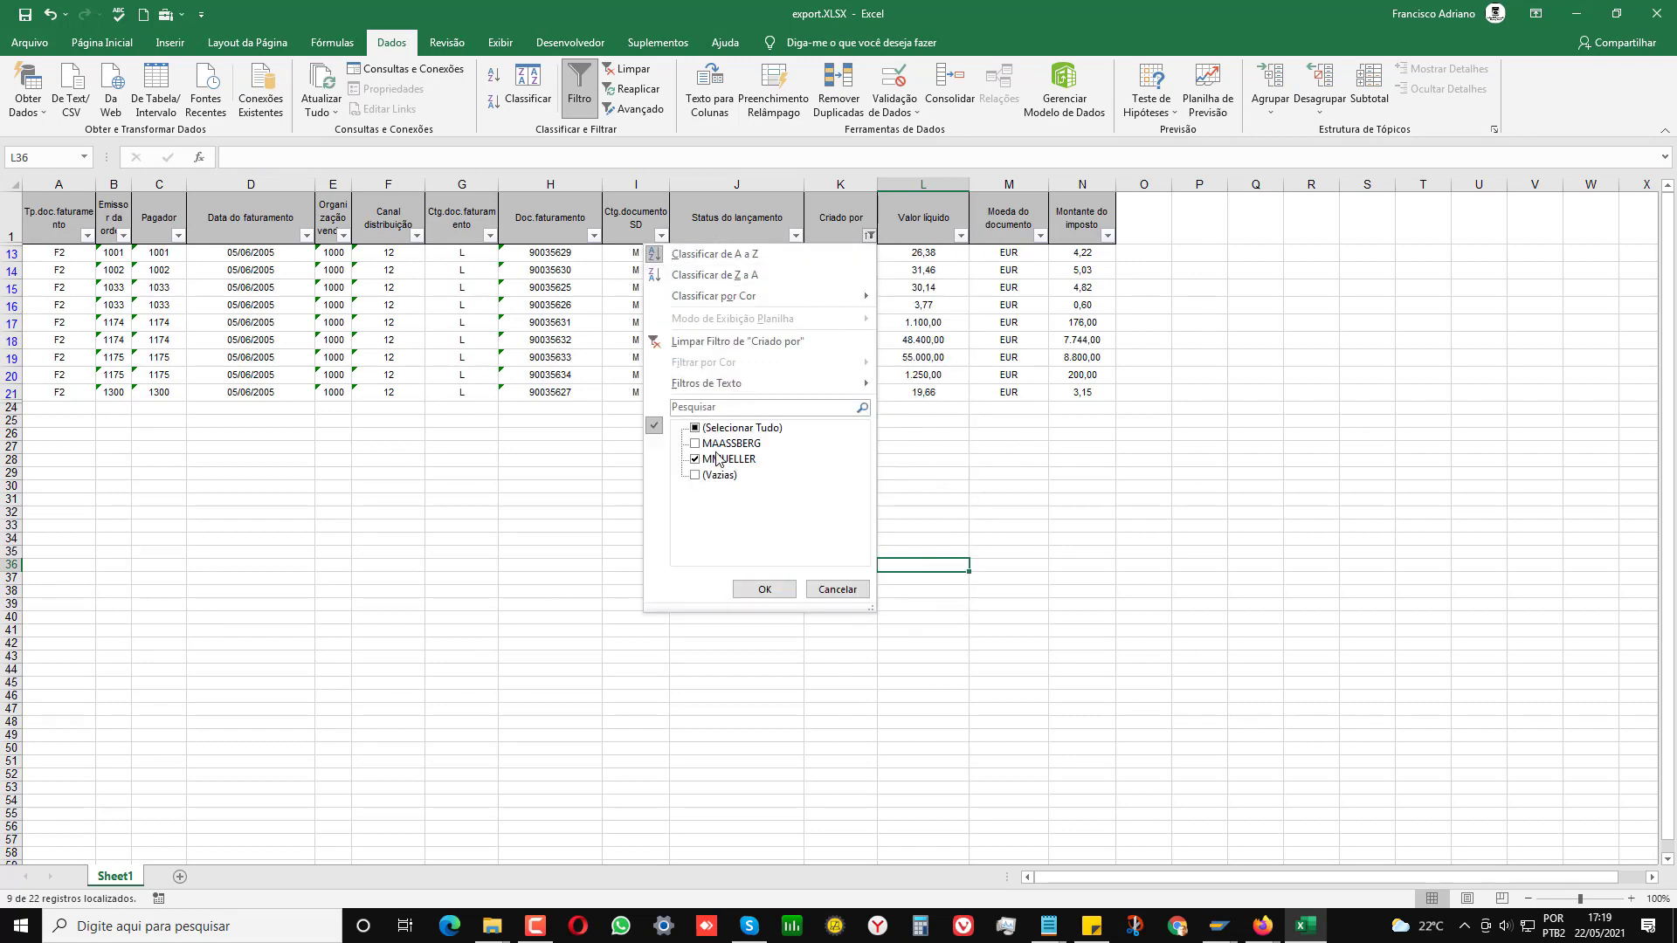
{"action": "left_click", "coordinate": [714, 443]}
{"action": "left_click", "coordinate": [714, 458]}
{"action": "left_click", "coordinate": [762, 589]}
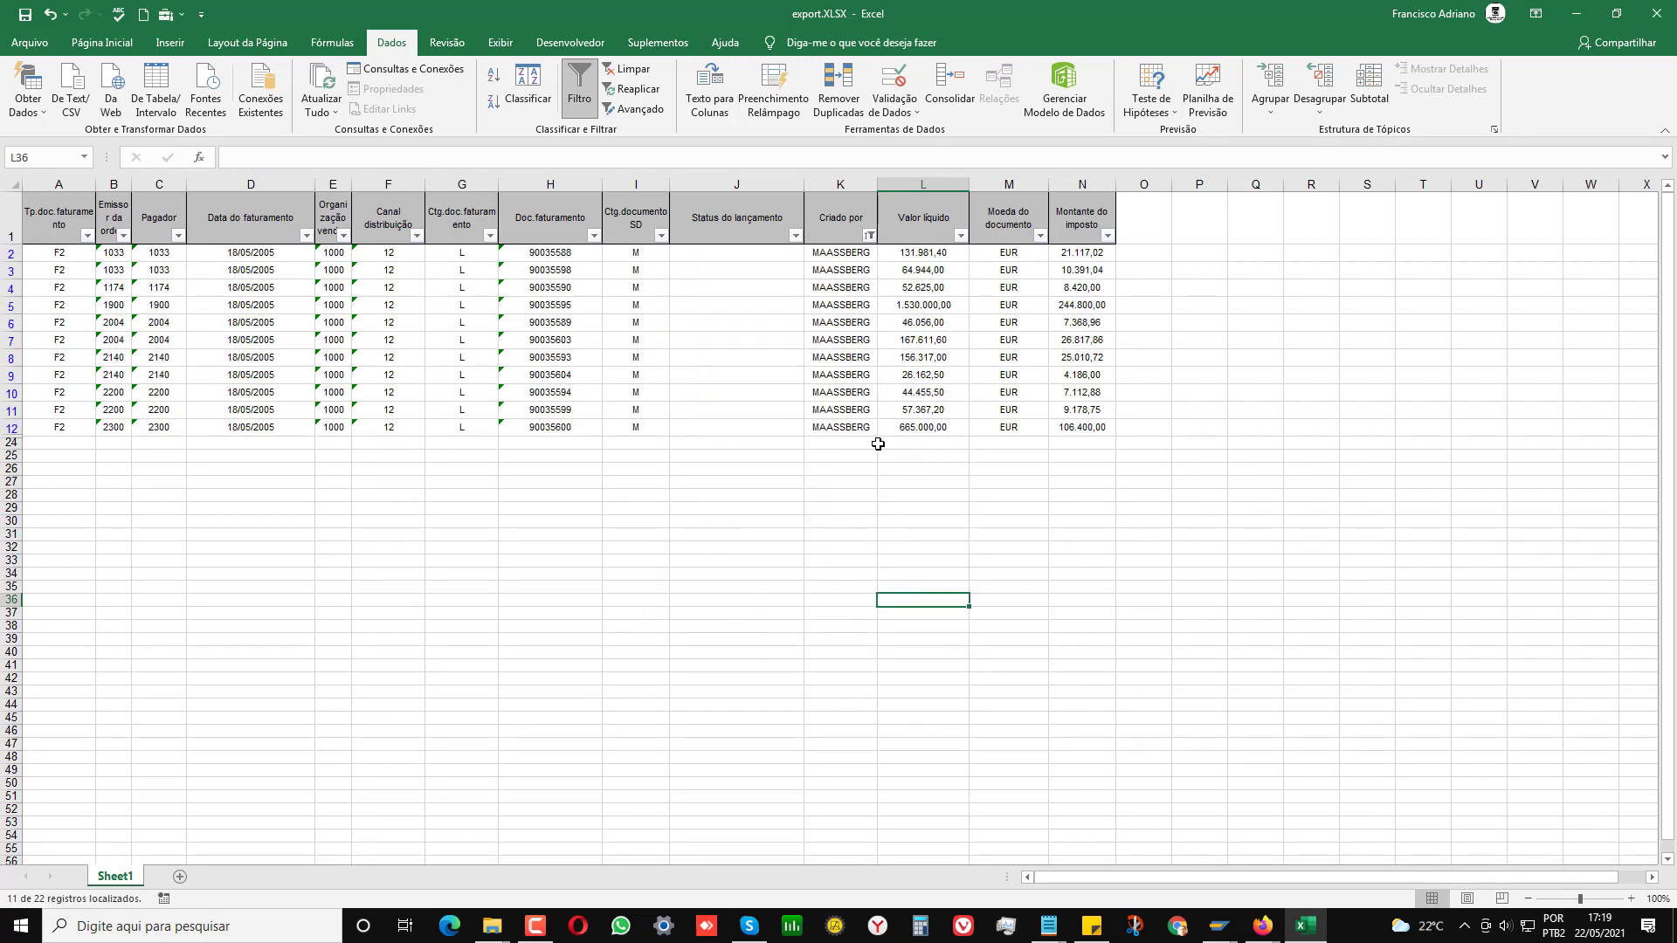
Recheck the average, count and sum of the Valor líquido values for the first creator, and clear the selection.
{"action": "left_click_drag", "start_coordinate": [908, 428], "coordinate": [909, 254]}
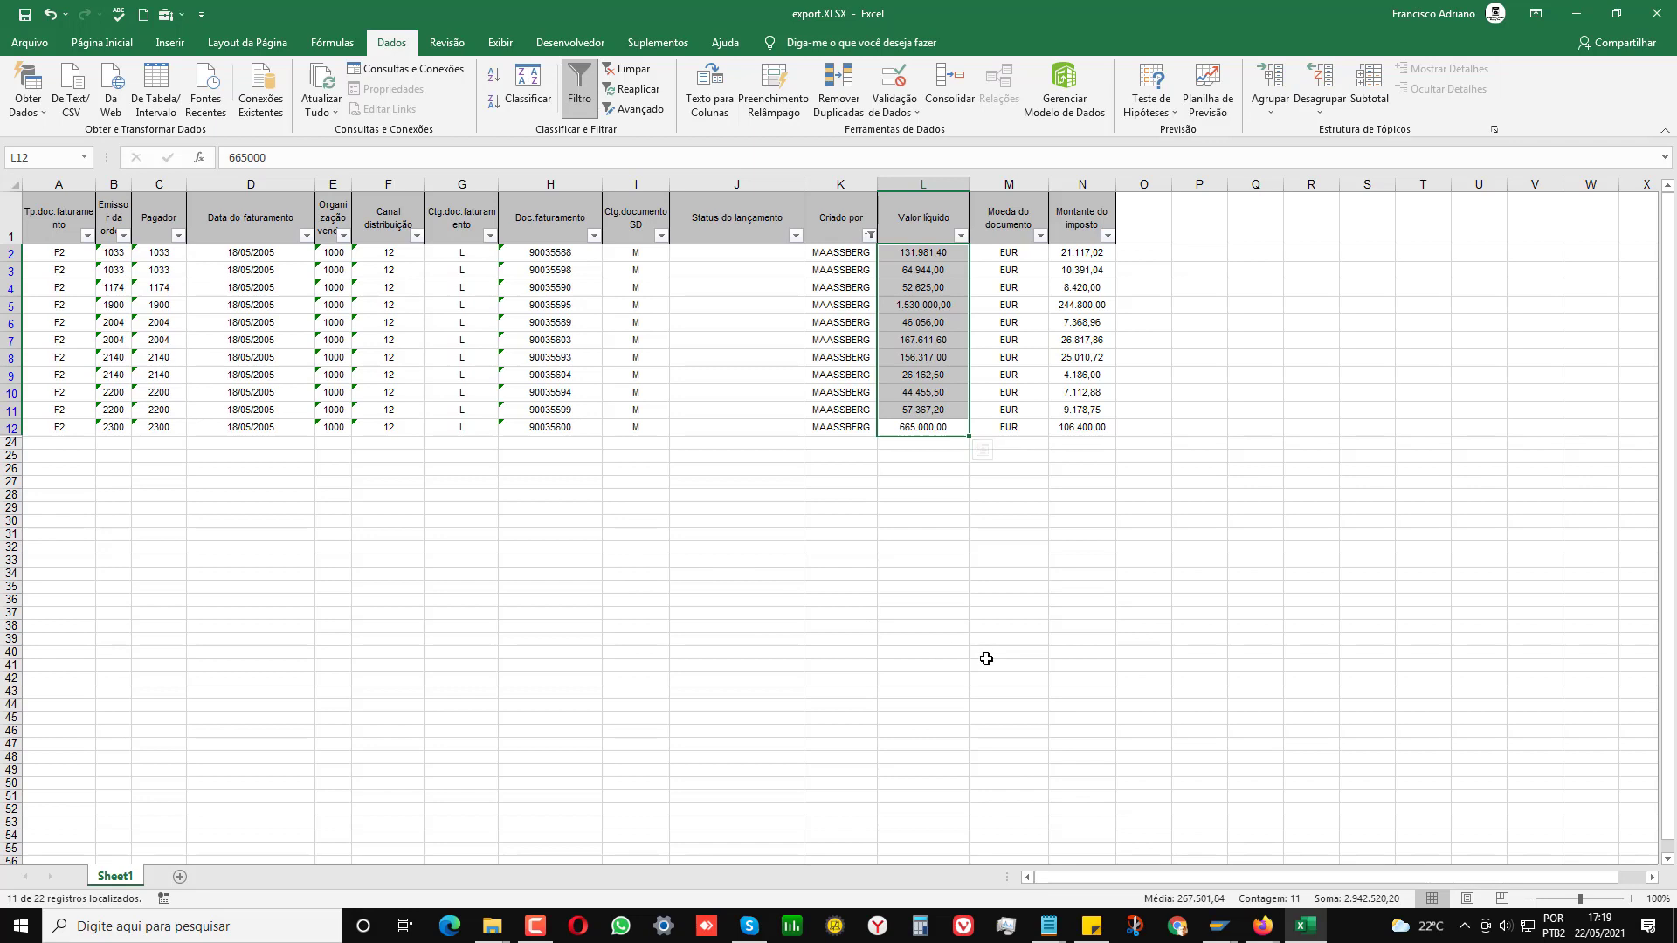
{"action": "left_click", "coordinate": [781, 533]}
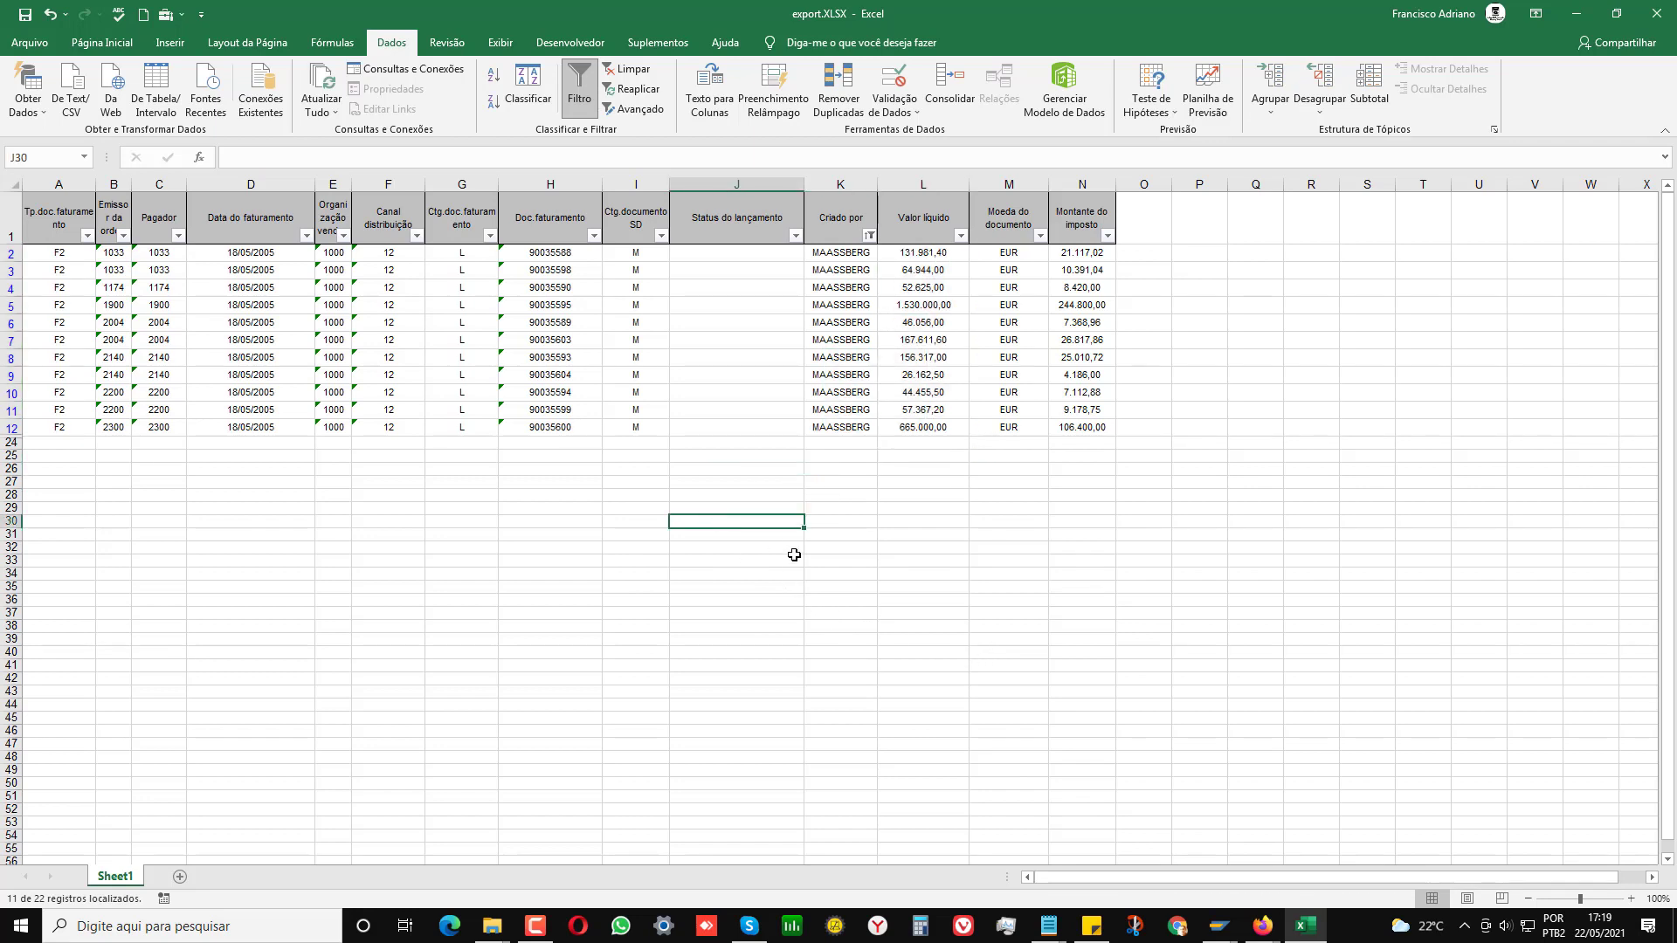
{"action": "left_click", "coordinate": [539, 534]}
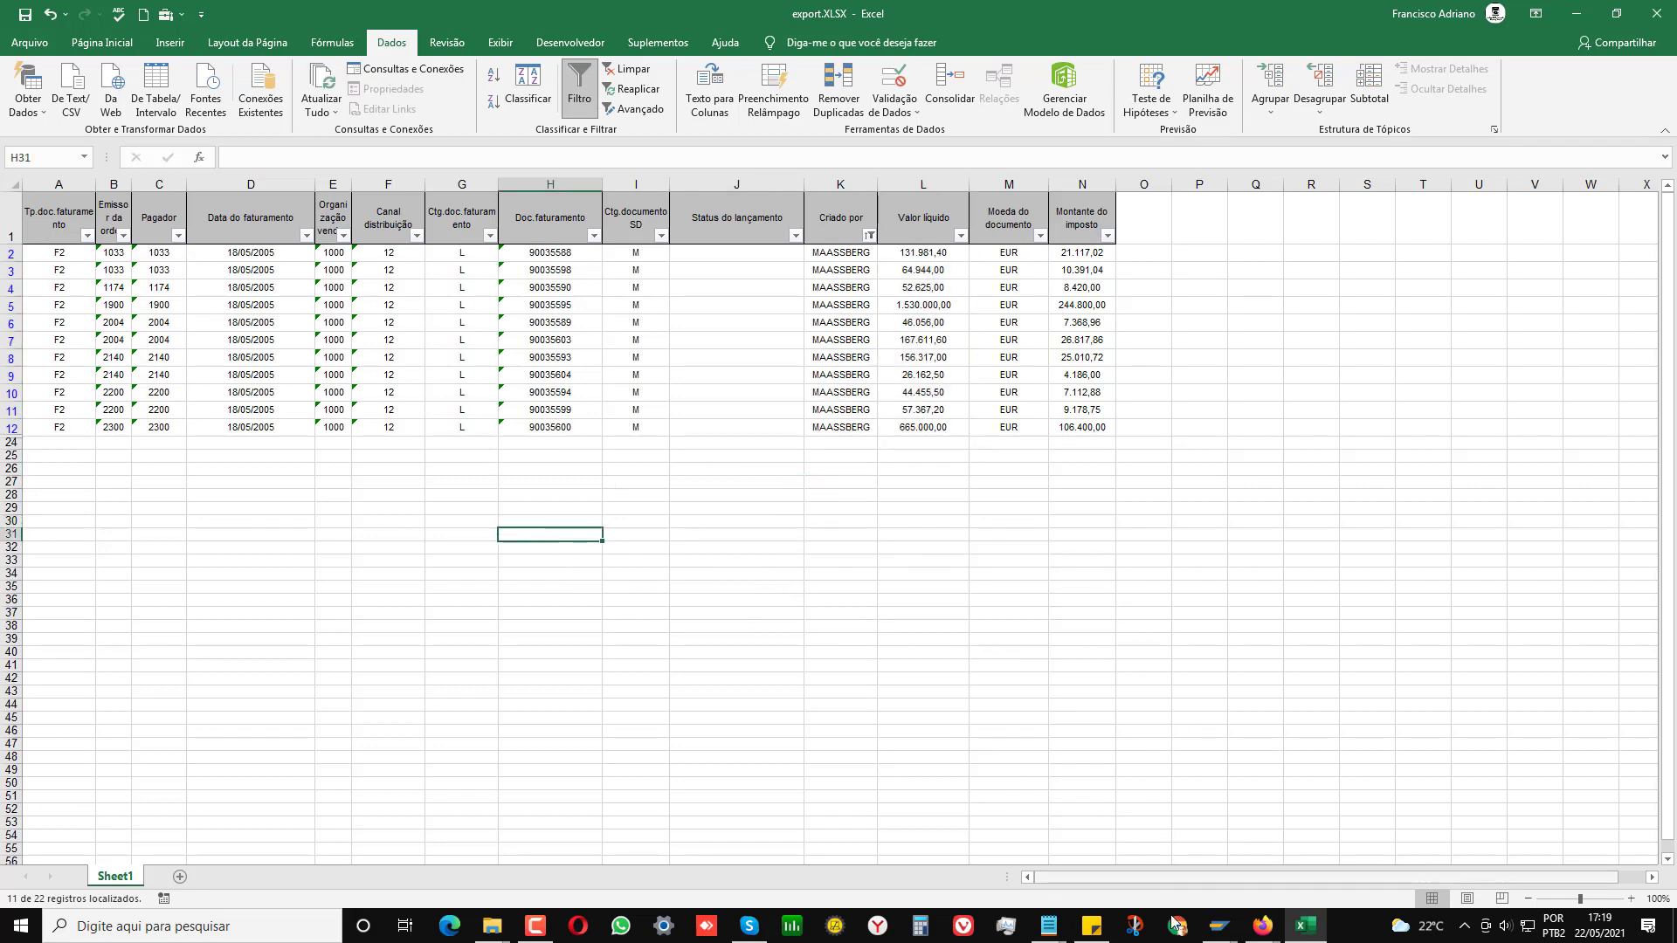
Switch from Excel to the SAP window with the billing document list.
{"action": "mouse_move", "coordinate": [1218, 926]}
{"action": "left_click", "coordinate": [1349, 850]}
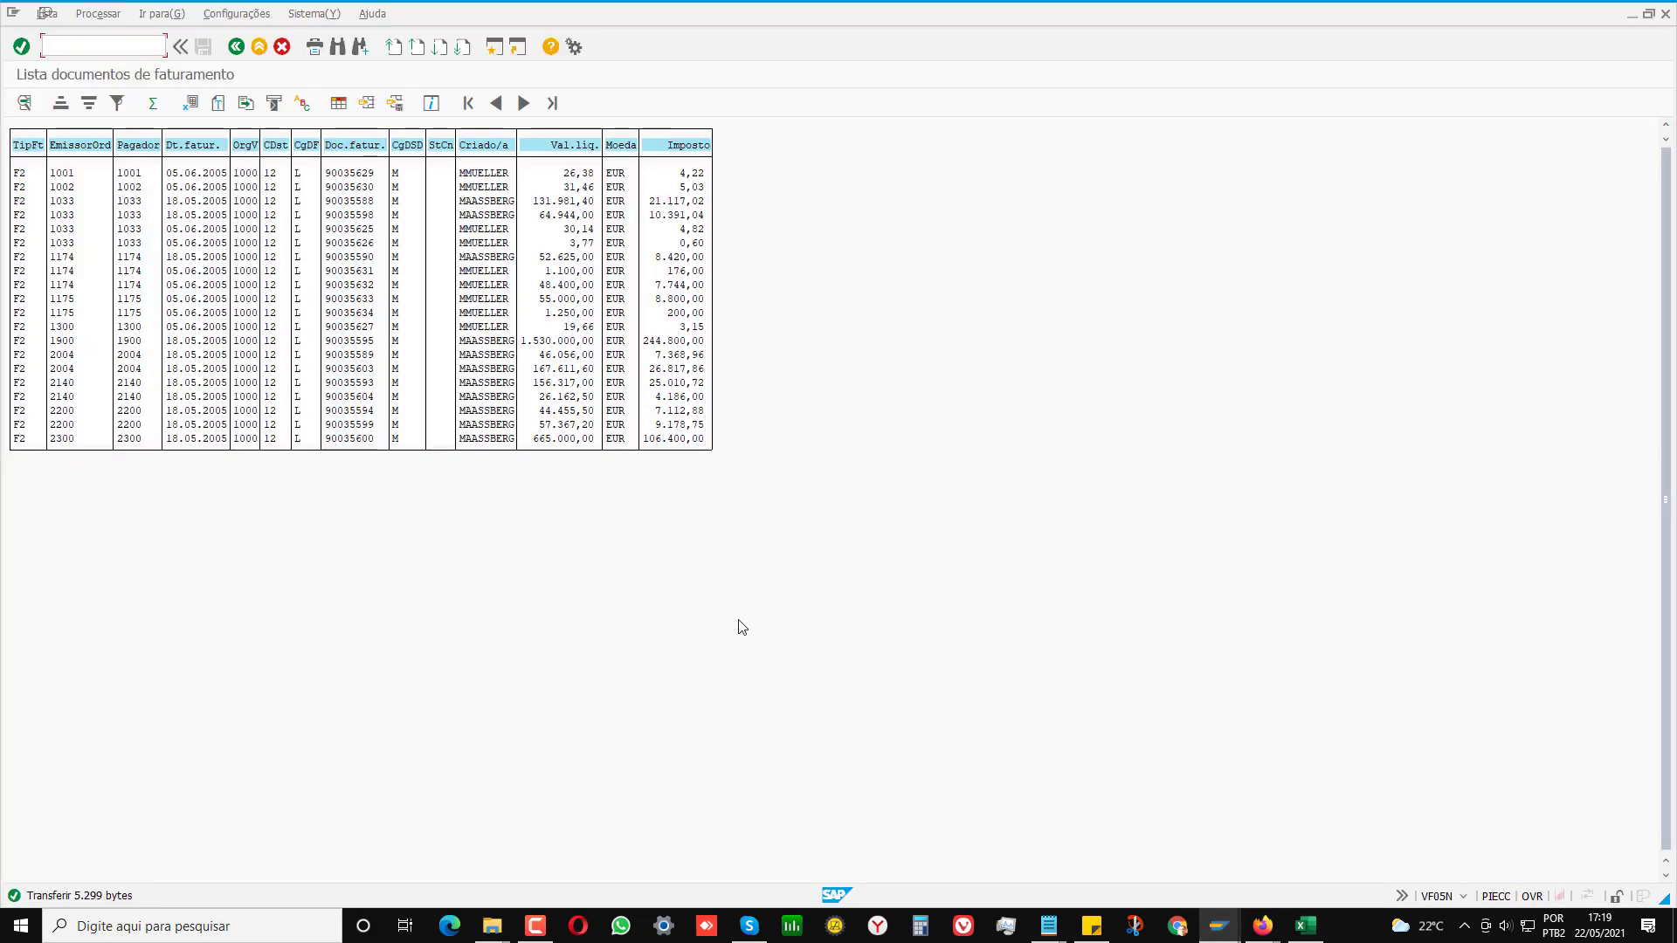